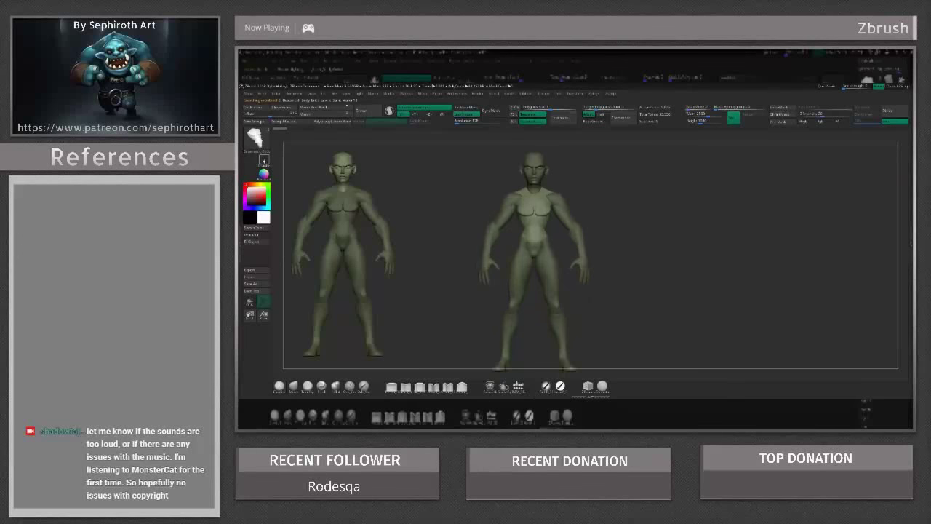
- Step the right figure's undo history back to the state with its arm bent forward and hand raised
{"action": "key", "text": "ctrl+shift+z"}
{"action": "key", "text": "ctrl+shift+z"}
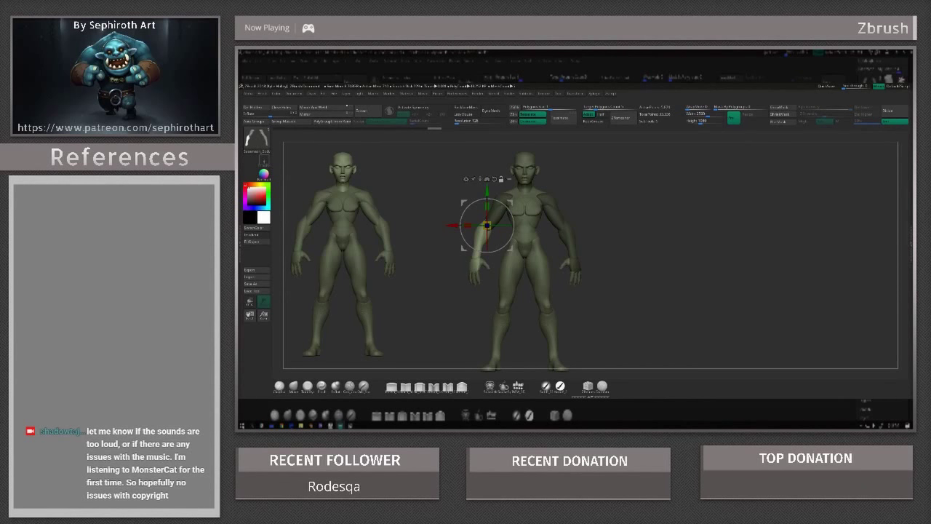
{"action": "left_click_drag", "start_coordinate": [488, 224], "coordinate": [513, 170]}
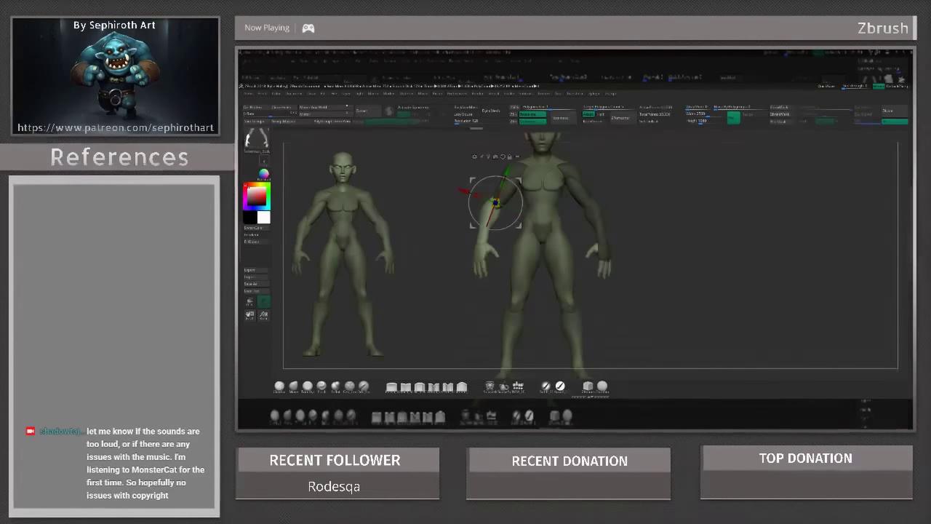
{"action": "left_click_drag", "start_coordinate": [494, 202], "coordinate": [656, 295]}
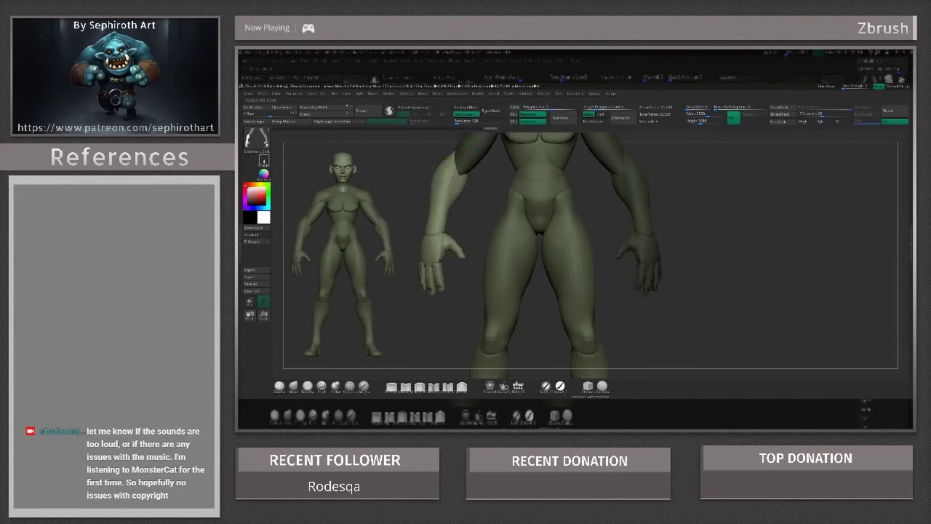
{"action": "key", "text": "ctrl+z"}
{"action": "key", "text": "ctrl+z"}
{"action": "key", "text": "ctrl+z"}
{"action": "key", "text": "ctrl+z"}
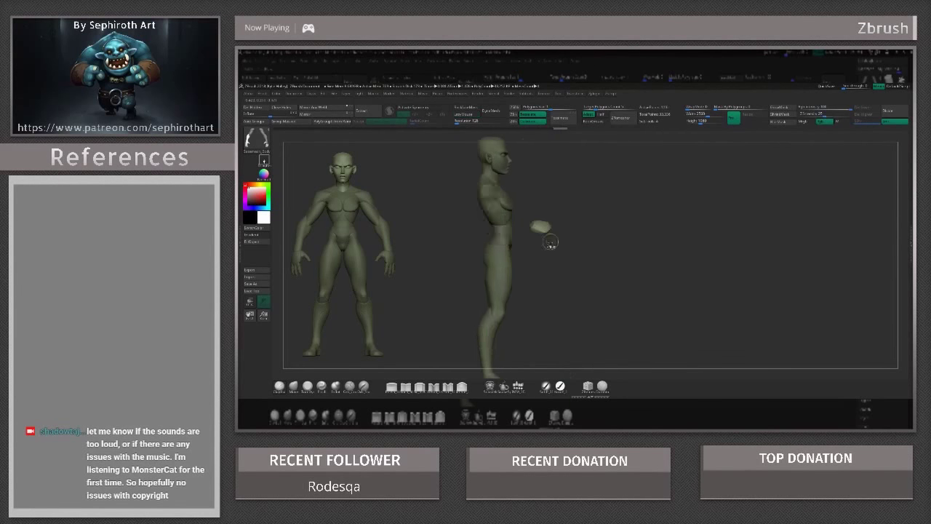
{"action": "key", "text": "ctrl+z"}
{"action": "key", "text": "ctrl+z"}
{"action": "key", "text": "ctrl+z"}
{"action": "key", "text": "ctrl+z"}
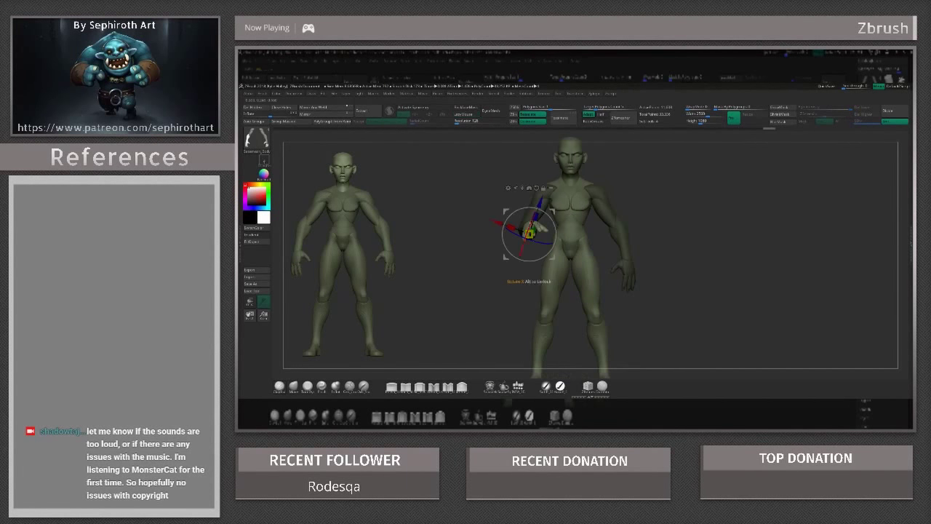
{"action": "key", "text": "ctrl+z"}
{"action": "key", "text": "ctrl+z"}
{"action": "key", "text": "ctrl+z"}
{"action": "key", "text": "ctrl+z"}
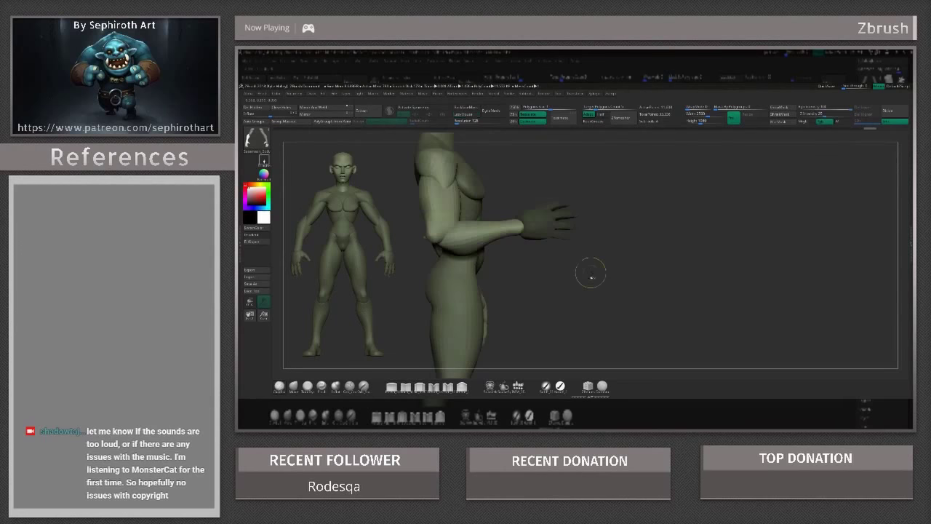
{"action": "key", "text": "ctrl+z"}
{"action": "key", "text": "ctrl+z"}
{"action": "key", "text": "ctrl+z"}
{"action": "key", "text": "ctrl+z"}
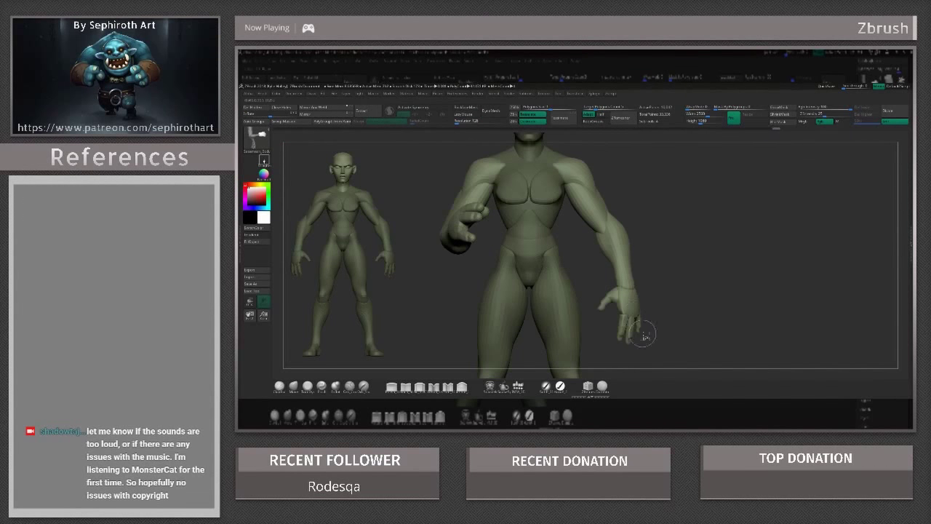
{"action": "key", "text": "ctrl+z"}
{"action": "key", "text": "ctrl+z"}
{"action": "key", "text": "ctrl+z"}
{"action": "key", "text": "ctrl+z"}
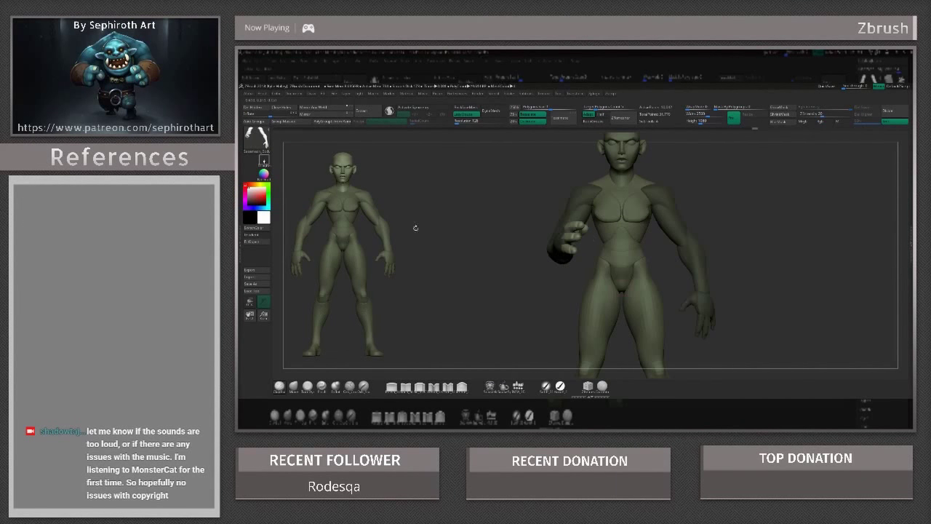
{"action": "key", "text": "ctrl+z"}
{"action": "key", "text": "ctrl+z"}
{"action": "key", "text": "ctrl+z"}
{"action": "key", "text": "ctrl+z"}
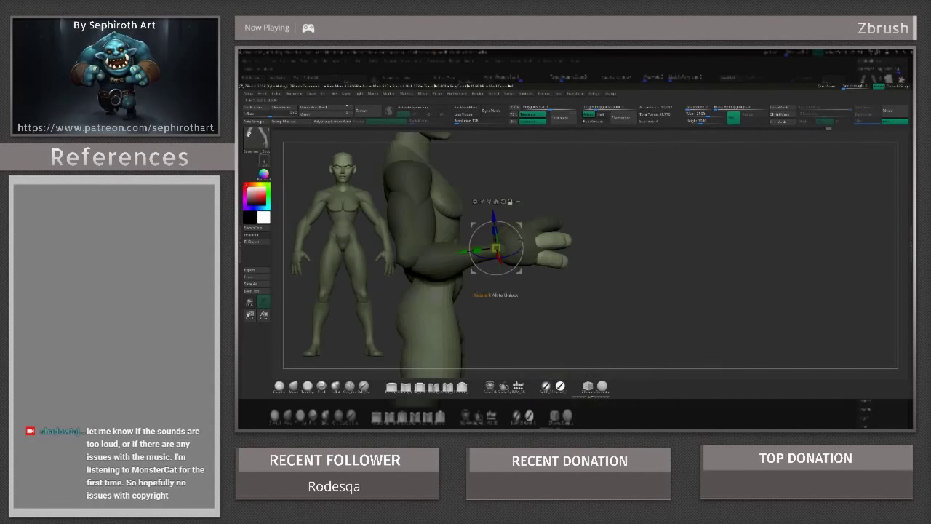
{"action": "key", "text": "ctrl+z"}
{"action": "key", "text": "ctrl+z"}
{"action": "key", "text": "ctrl+z"}
{"action": "key", "text": "ctrl+z"}
{"action": "key", "text": "ctrl+z"}
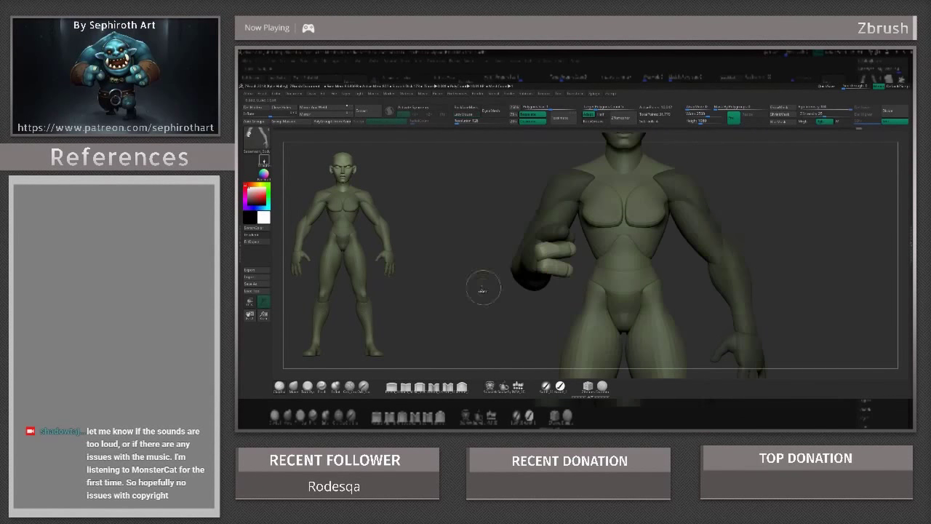
{"action": "key", "text": "ctrl+z"}
{"action": "key", "text": "ctrl+z"}
{"action": "key", "text": "ctrl+z"}
{"action": "key", "text": "ctrl+z"}
{"action": "key", "text": "ctrl+z"}
{"action": "key", "text": "ctrl+z"}
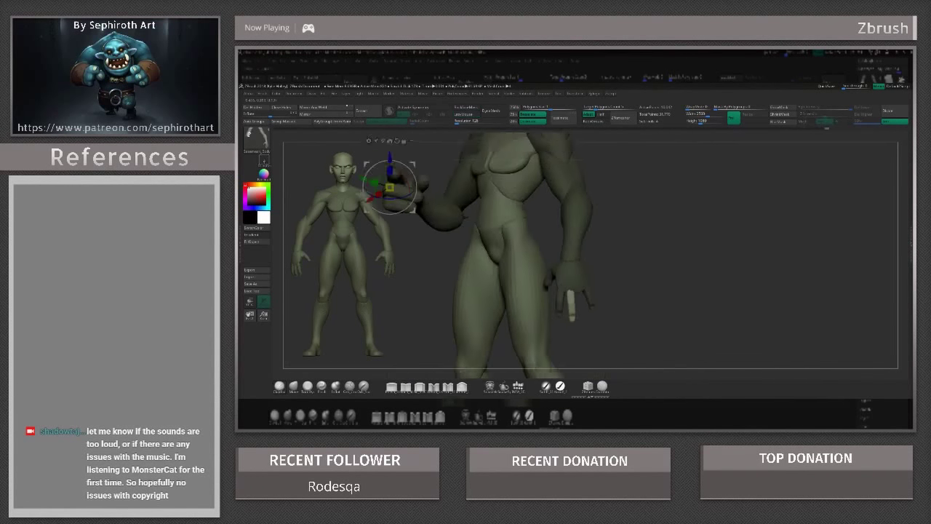
{"action": "key", "text": "ctrl+z"}
{"action": "key", "text": "ctrl+z"}
{"action": "key", "text": "ctrl+z"}
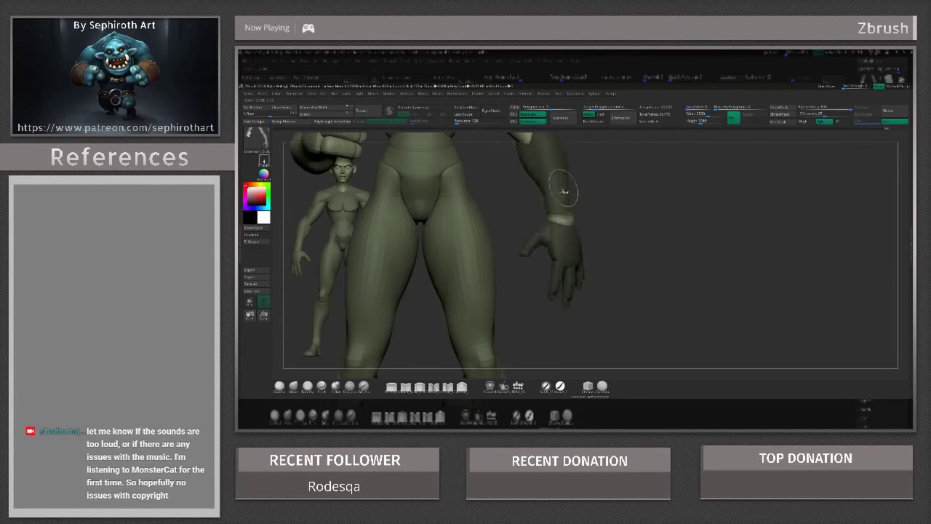
- Undo back to the slimmer state lying flat, one arm bent upward in a clenched hand
{"action": "key", "text": "ctrl+z"}
{"action": "key", "text": "ctrl+z"}
{"action": "key", "text": "ctrl+z"}
{"action": "key", "text": "ctrl+z"}
{"action": "key", "text": "ctrl+z"}
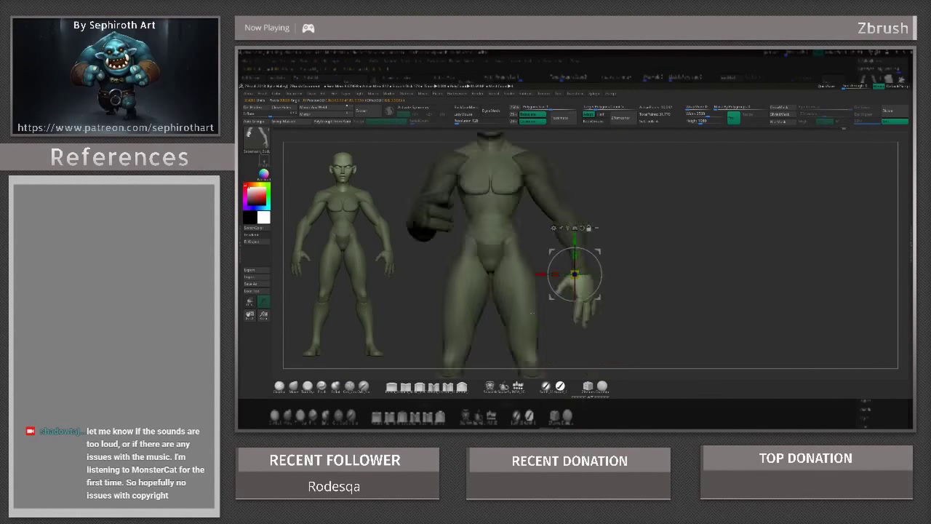
{"action": "key", "text": "ctrl+z"}
{"action": "key", "text": "ctrl+z"}
{"action": "key", "text": "ctrl+z"}
{"action": "key", "text": "ctrl+z"}
{"action": "key", "text": "ctrl+z"}
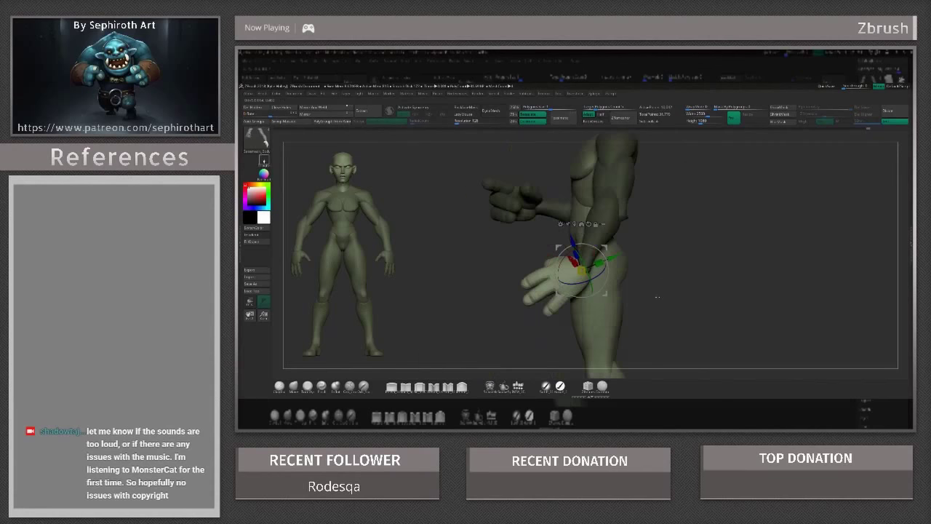
{"action": "key", "text": "ctrl+z"}
{"action": "key", "text": "ctrl+z"}
{"action": "key", "text": "ctrl+z"}
{"action": "key", "text": "ctrl+z"}
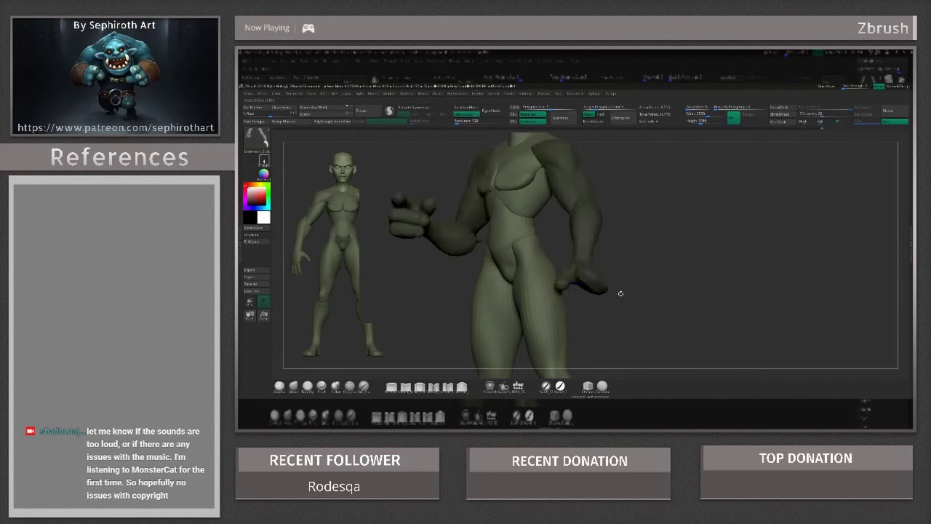
{"action": "key", "text": "ctrl+z"}
{"action": "key", "text": "ctrl+z"}
{"action": "key", "text": "ctrl+z"}
{"action": "key", "text": "ctrl+z"}
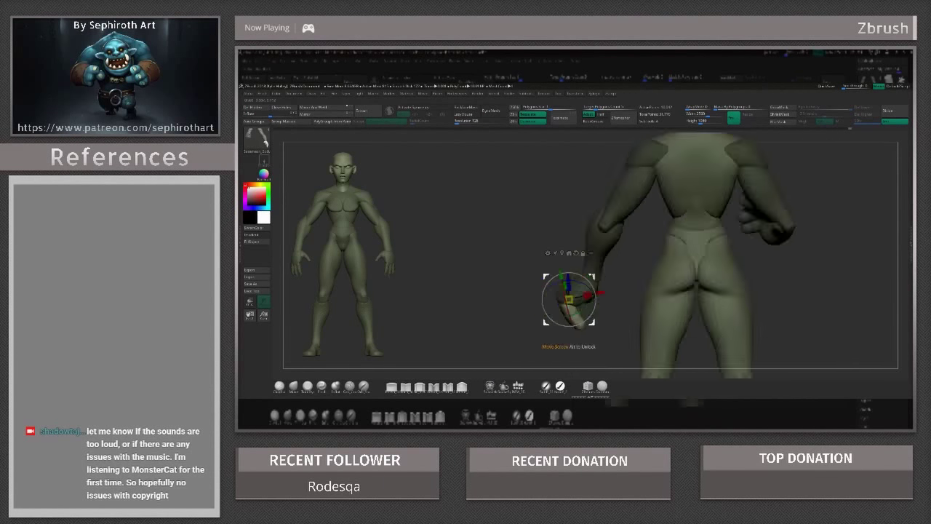
{"action": "key", "text": "ctrl+z"}
{"action": "key", "text": "ctrl+z"}
{"action": "key", "text": "ctrl+z"}
{"action": "key", "text": "ctrl+z"}
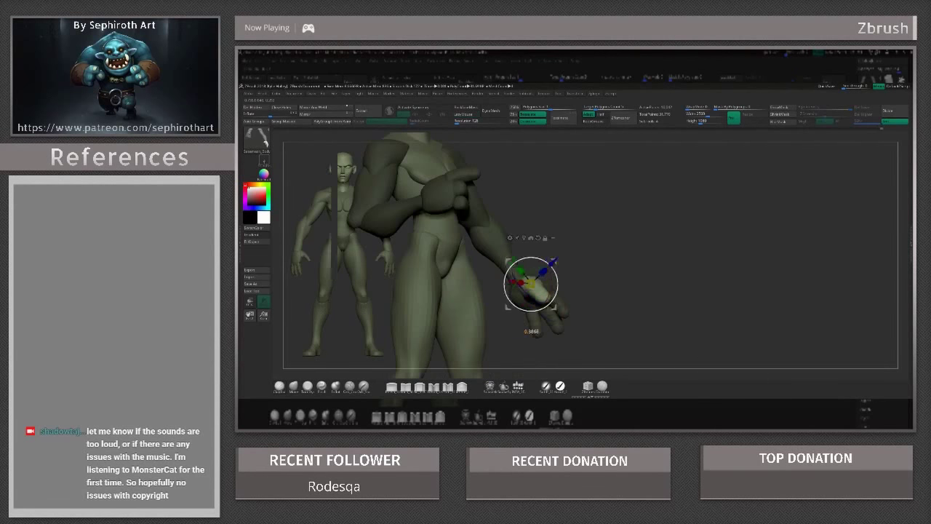
{"action": "key", "text": "ctrl+z"}
{"action": "key", "text": "Tab"}
{"action": "key", "text": "Tab"}
{"action": "key", "text": "ctrl+z"}
{"action": "key", "text": "ctrl+z"}
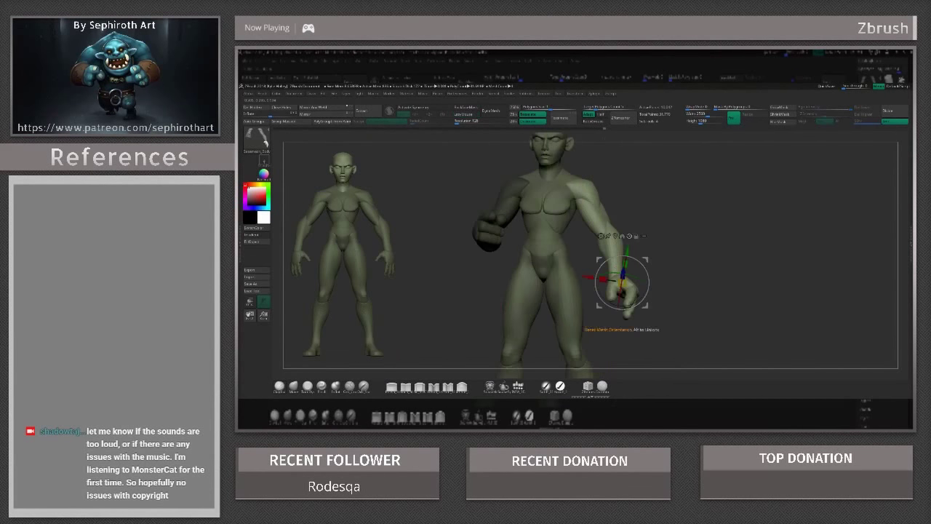
{"action": "key", "text": "ctrl+z"}
{"action": "key", "text": "ctrl+z"}
{"action": "key", "text": "ctrl+z"}
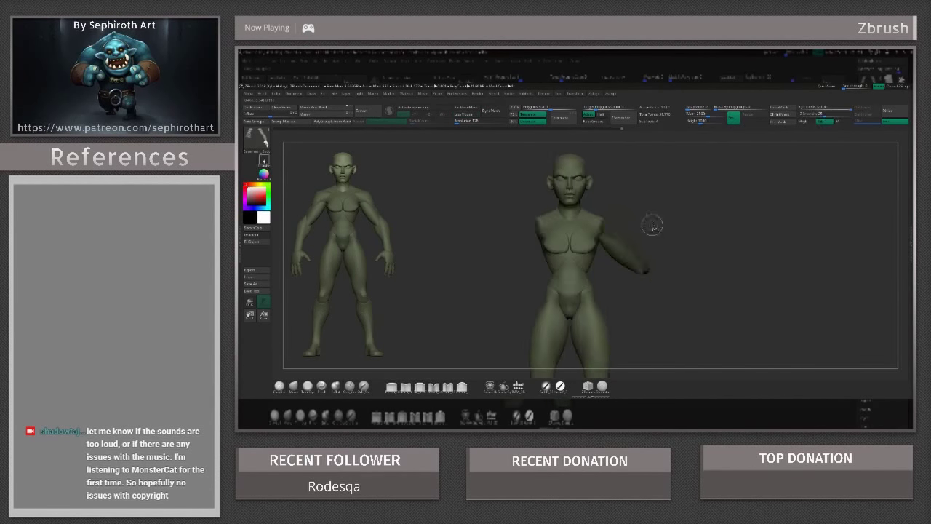
{"action": "key", "text": "ctrl+z"}
{"action": "key", "text": "ctrl+z"}
{"action": "key", "text": "ctrl+z"}
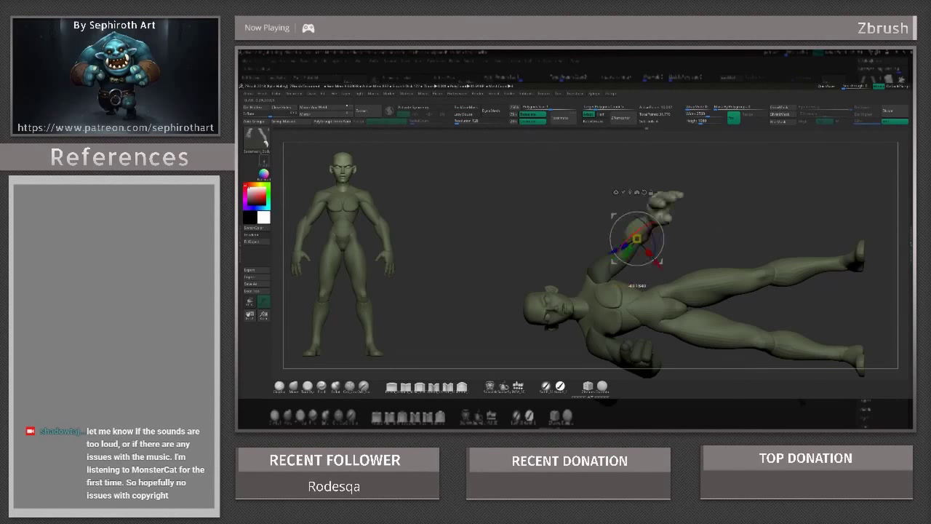
{"action": "key", "text": "ctrl+z"}
{"action": "key", "text": "ctrl+z"}
{"action": "key", "text": "ctrl+z"}
{"action": "key", "text": "ctrl+z"}
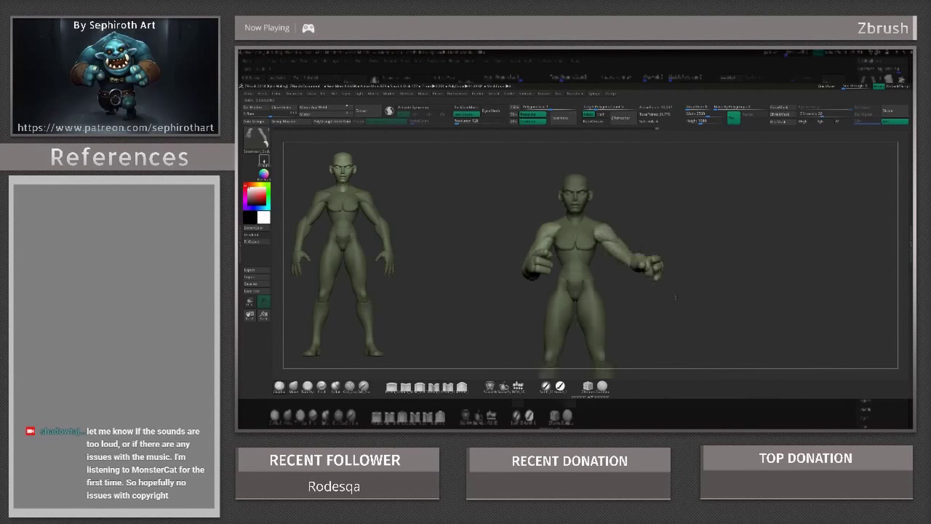
- Redo forward to the front-on pose sized like the left figure, both fists raised
{"action": "key", "text": "ctrl+shift+z"}
{"action": "key", "text": "ctrl+shift+z"}
{"action": "key", "text": "ctrl+shift+z"}
{"action": "key", "text": "ctrl+shift+z"}
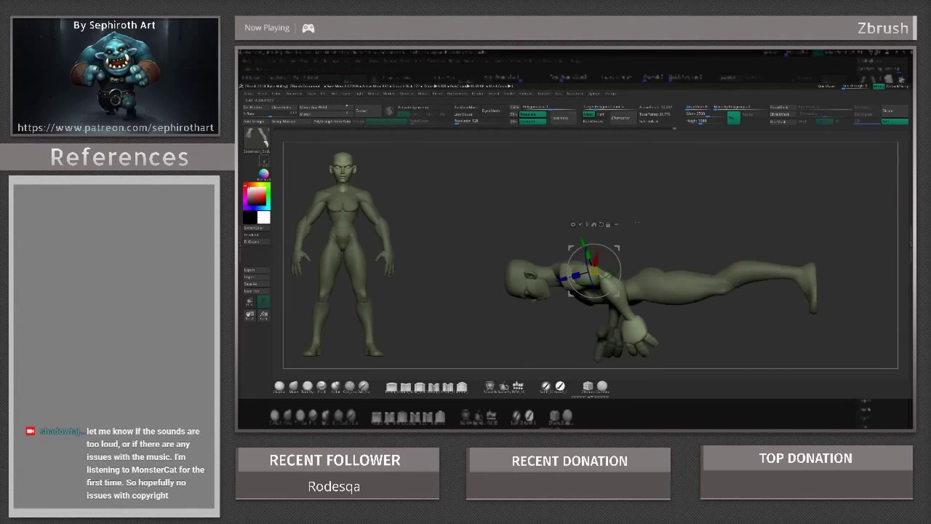
{"action": "key", "text": "ctrl+shift+z"}
{"action": "key", "text": "ctrl+z"}
{"action": "key", "text": "ctrl+z"}
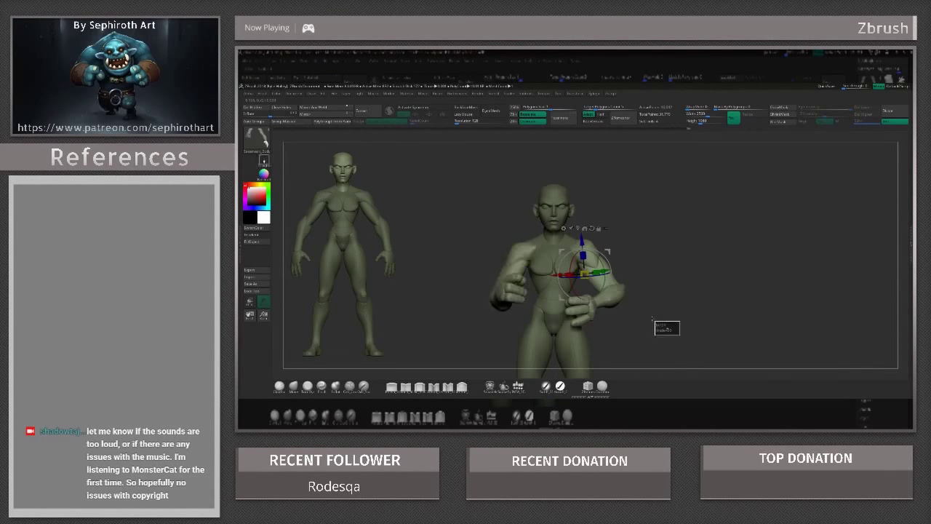
{"action": "key", "text": "ctrl+shift+z"}
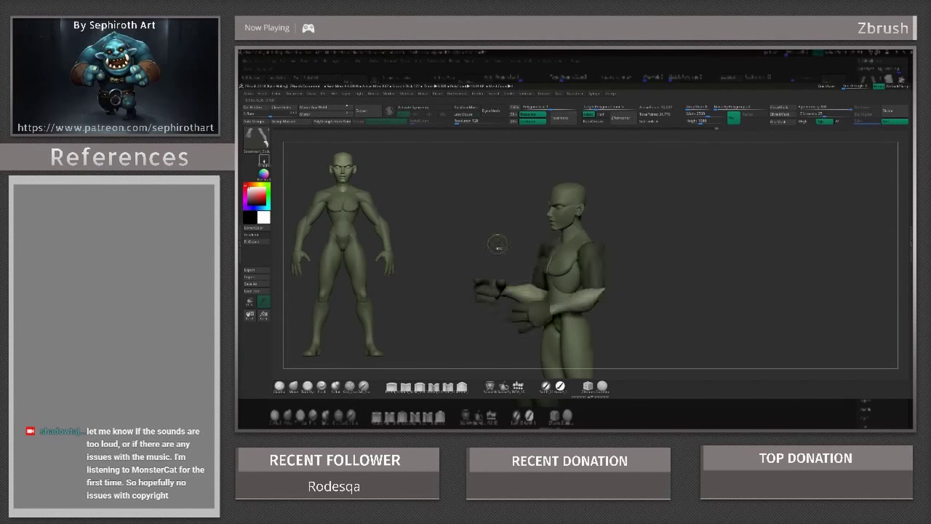
{"action": "key", "text": "ctrl+shift+z"}
{"action": "key", "text": "ctrl+z"}
{"action": "key", "text": "ctrl+z"}
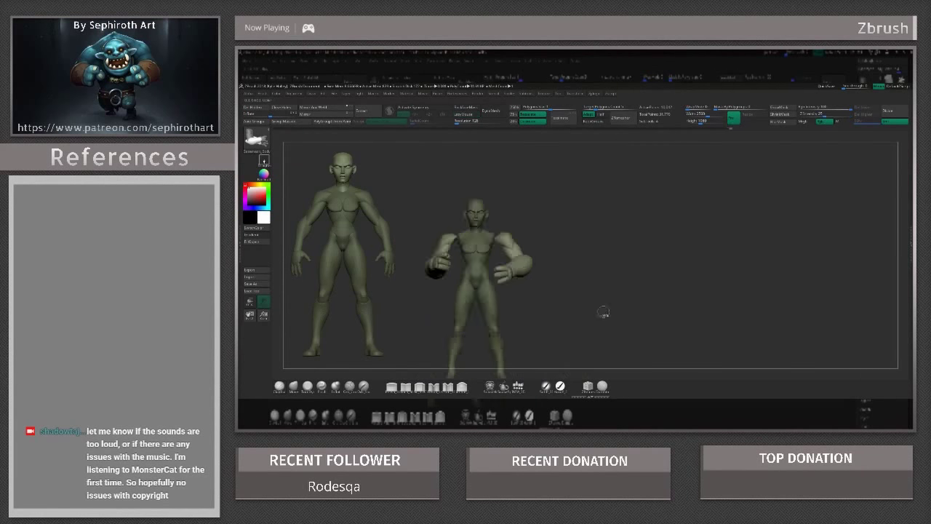
{"action": "key", "text": "ctrl+z"}
- Step to the stockier, larger-headed state with one fist thrust forward and the other arm bent
{"action": "key", "text": "ctrl+z"}
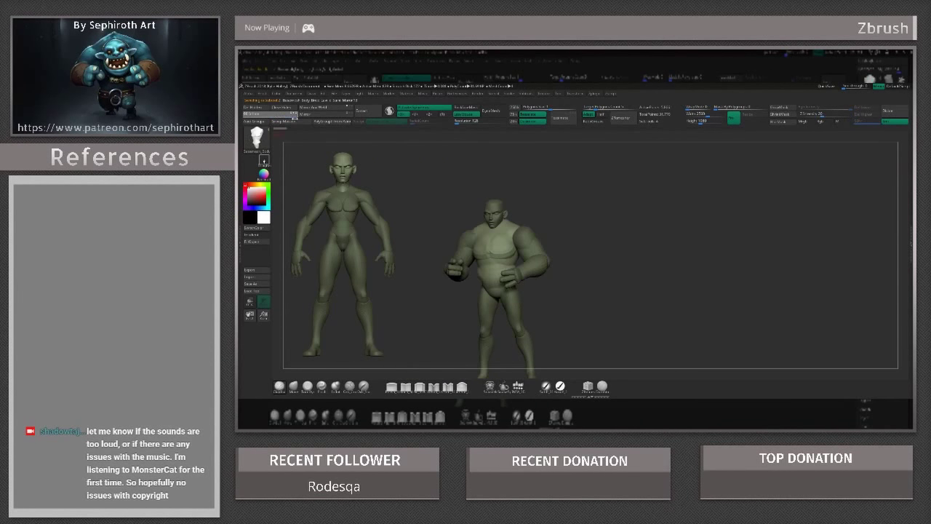
{"action": "key", "text": "ctrl+z"}
{"action": "key", "text": "ctrl+z"}
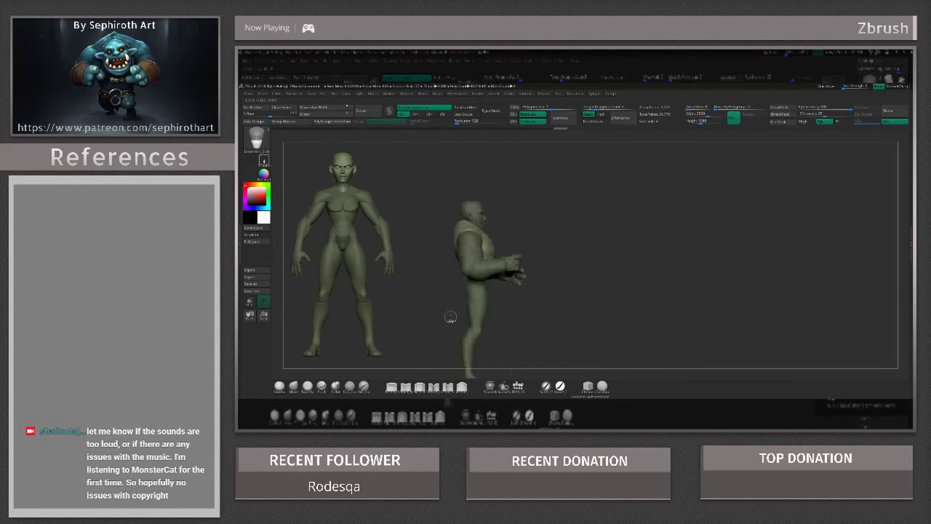
{"action": "key", "text": "ctrl+z"}
{"action": "key", "text": "ctrl+z"}
{"action": "key", "text": "ctrl+z"}
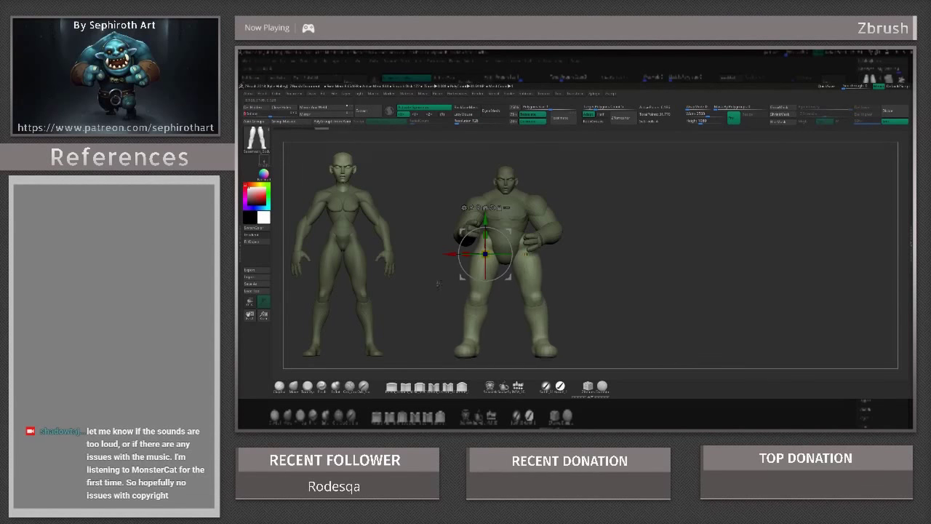
{"action": "key", "text": "ctrl+z"}
{"action": "key", "text": "ctrl+z"}
{"action": "key", "text": "ctrl+z"}
{"action": "key", "text": "ctrl+z"}
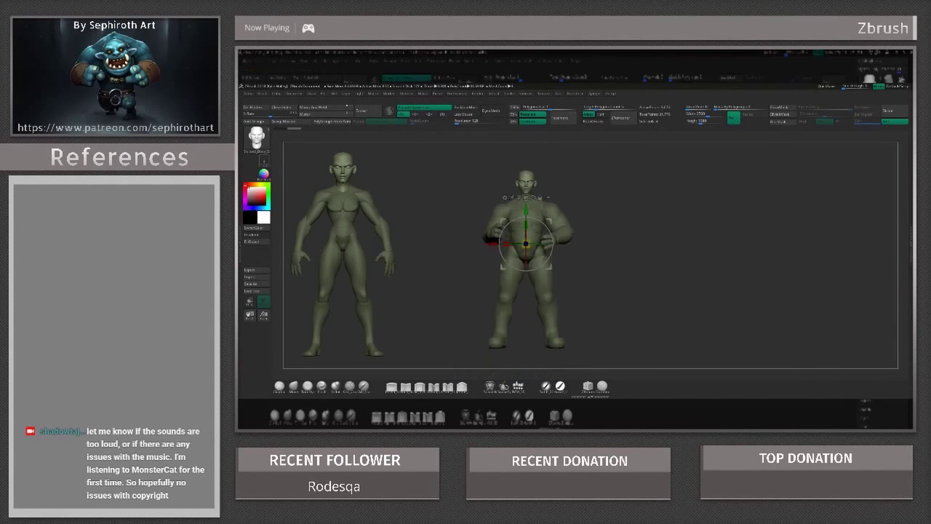
{"action": "key", "text": "ctrl+z"}
{"action": "key", "text": "ctrl+z"}
{"action": "key", "text": "ctrl+z"}
{"action": "key", "text": "ctrl+z"}
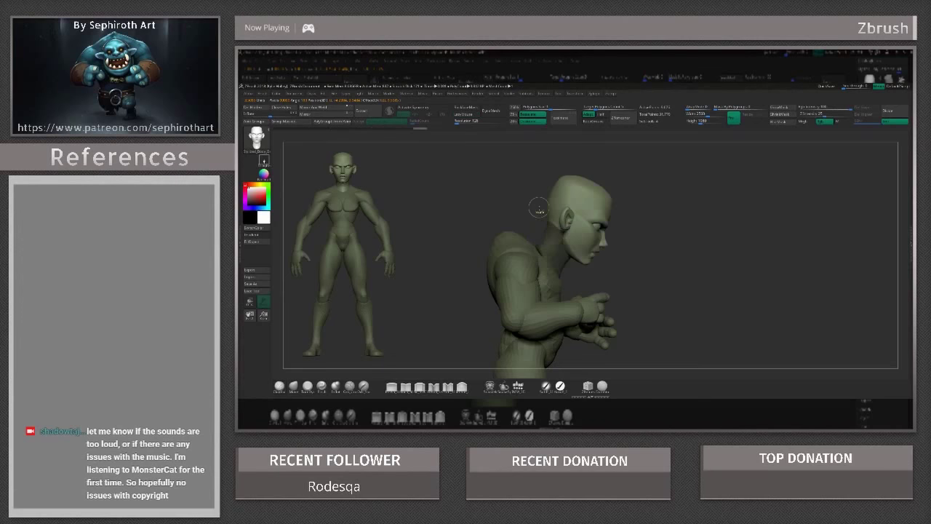
{"action": "key", "text": "ctrl+z"}
{"action": "key", "text": "ctrl+z"}
{"action": "key", "text": "ctrl+z"}
{"action": "key", "text": "ctrl+z"}
{"action": "key", "text": "ctrl+z"}
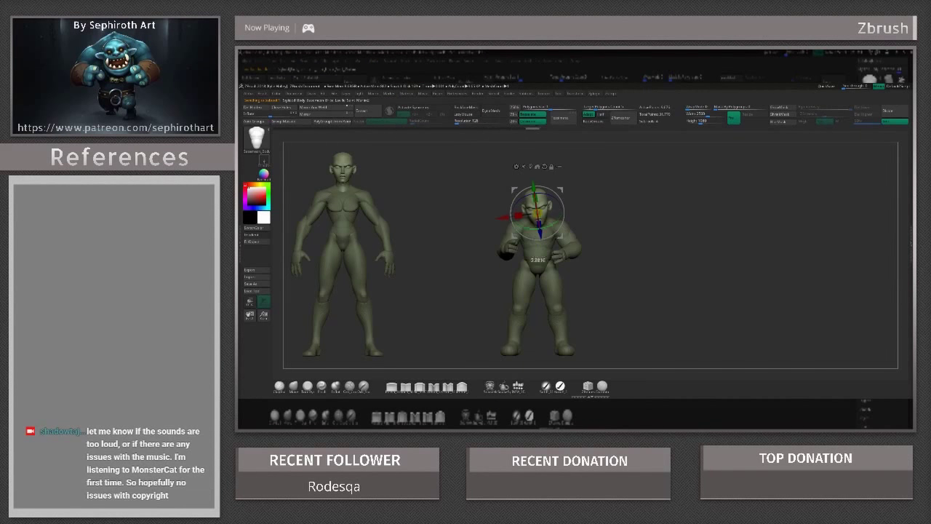
{"action": "key", "text": "ctrl+shift+z"}
{"action": "key", "text": "ctrl+shift+z"}
{"action": "key", "text": "ctrl+shift+z"}
{"action": "key", "text": "ctrl+shift+z"}
{"action": "key", "text": "ctrl+shift+z"}
{"action": "key", "text": "ctrl+shift+z"}
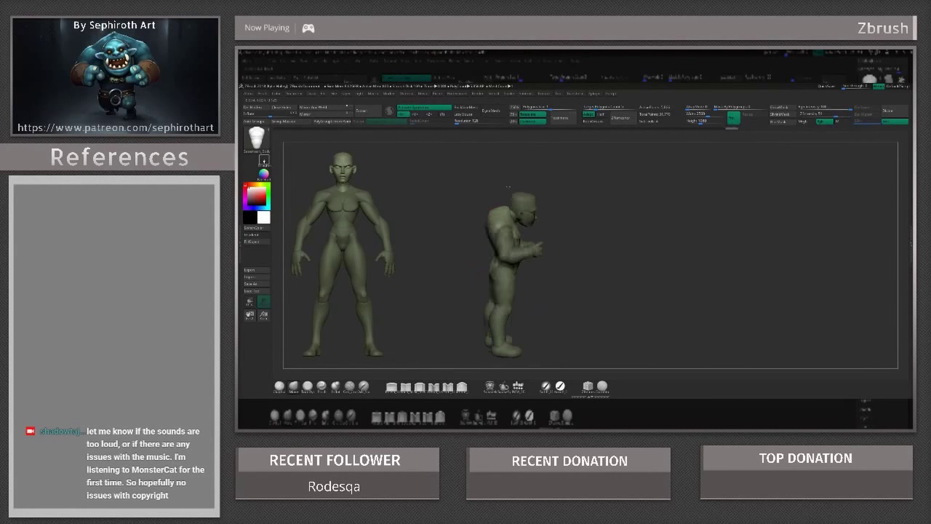
{"action": "key", "text": "ctrl+shift+z"}
{"action": "key", "text": "ctrl+shift+z"}
{"action": "key", "text": "ctrl+shift+z"}
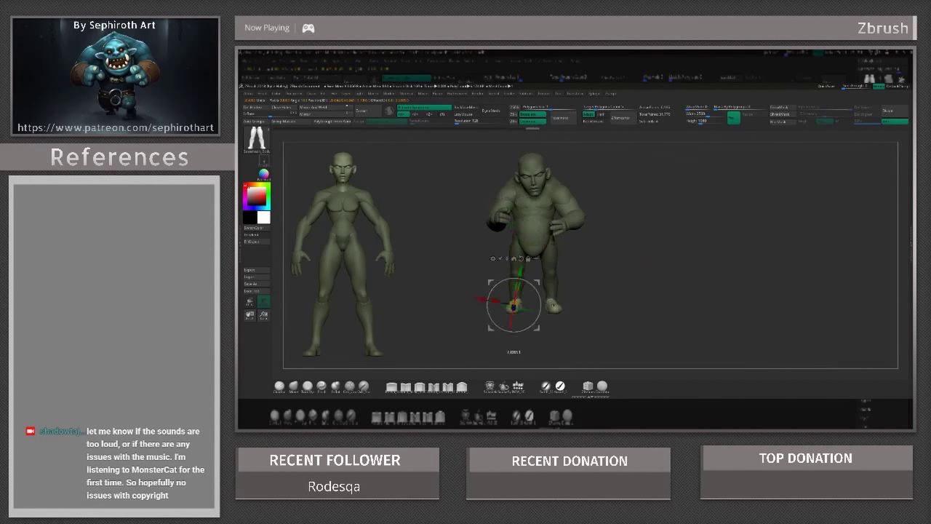
- Redo through the hunched-forward torso states with the raised fist posed in front of the body
{"action": "key", "text": "ctrl+shift+z"}
{"action": "key", "text": "ctrl+shift+z"}
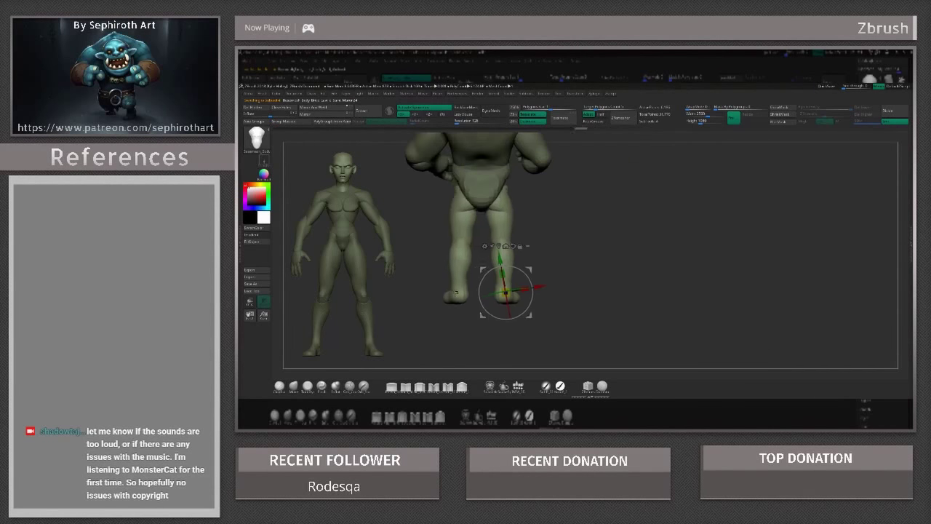
{"action": "key", "text": "ctrl+shift+z"}
{"action": "key", "text": "ctrl+shift+z"}
{"action": "key", "text": "ctrl+shift+z"}
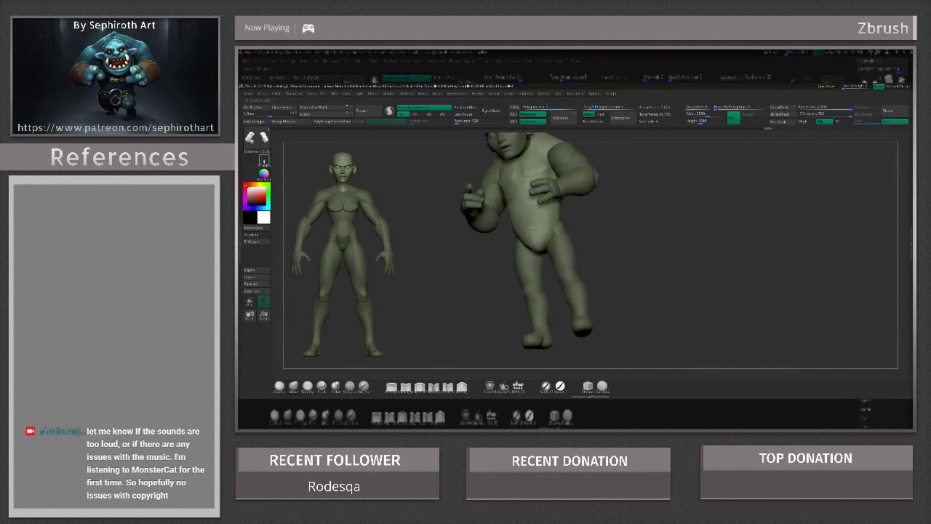
{"action": "key", "text": "ctrl+shift+z"}
{"action": "key", "text": "ctrl+shift+z"}
{"action": "key", "text": "ctrl+shift+z"}
{"action": "key", "text": "ctrl+shift+z"}
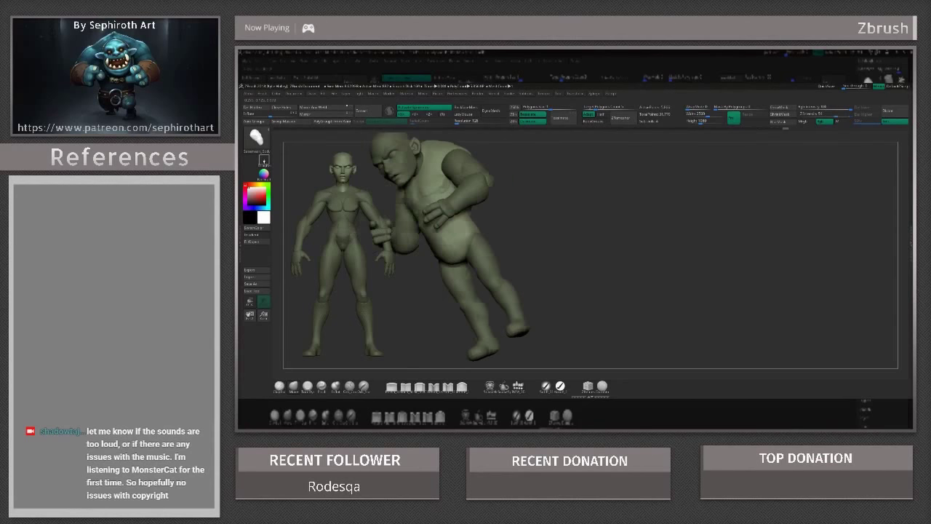
{"action": "key", "text": "ctrl+shift+z"}
{"action": "key", "text": "ctrl+shift+z"}
{"action": "key", "text": "ctrl+shift+z"}
{"action": "key", "text": "ctrl+shift+z"}
{"action": "key", "text": "ctrl+shift+z"}
{"action": "key", "text": "ctrl+shift+z"}
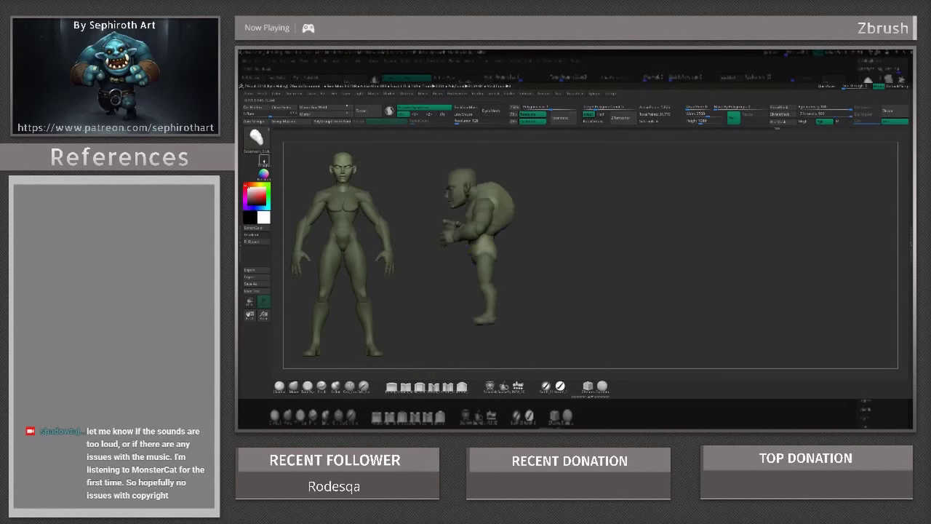
{"action": "key", "text": "ctrl+shift+z"}
{"action": "key", "text": "ctrl+shift+z"}
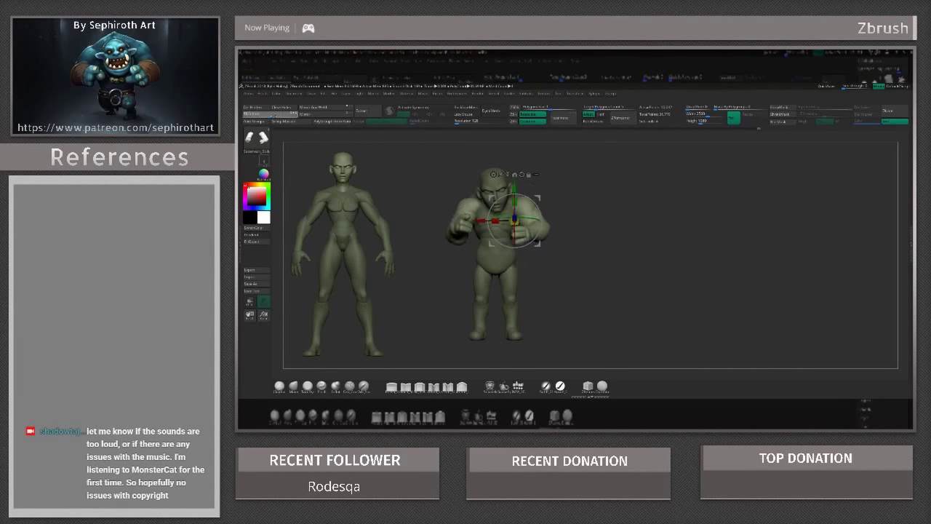
{"action": "key", "text": "ctrl+shift+z"}
{"action": "key", "text": "ctrl+shift+z"}
{"action": "key", "text": "ctrl+shift+z"}
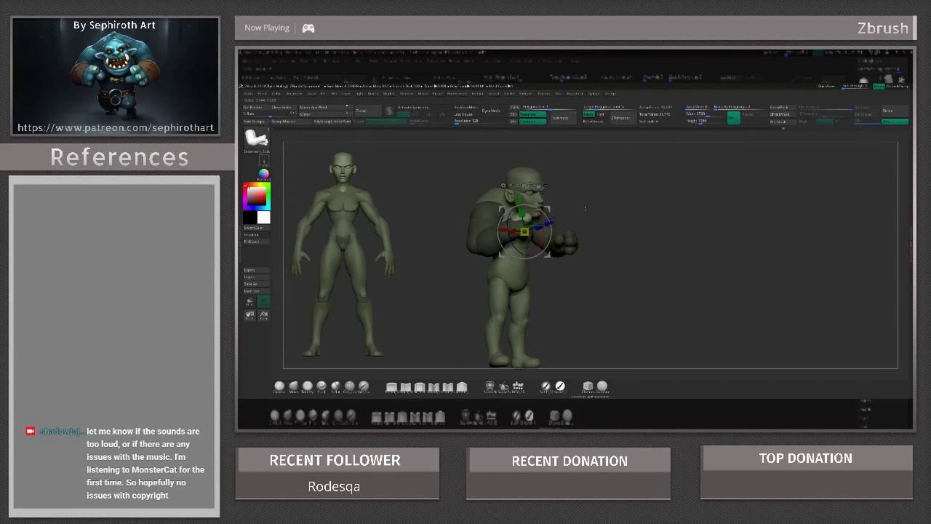
{"action": "key", "text": "ctrl+shift+z"}
{"action": "key", "text": "ctrl+shift+z"}
{"action": "key", "text": "ctrl+shift+z"}
{"action": "key", "text": "ctrl+shift+z"}
{"action": "key", "text": "ctrl+shift+z"}
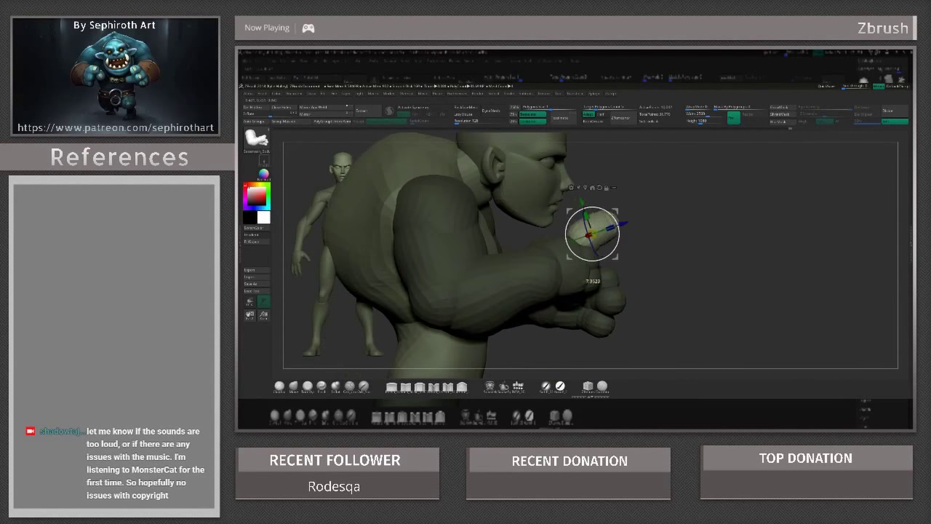
{"action": "key", "text": "ctrl+shift+z"}
{"action": "key", "text": "ctrl+shift+z"}
{"action": "key", "text": "ctrl+shift+z"}
{"action": "key", "text": "ctrl+shift+z"}
{"action": "key", "text": "ctrl+shift+z"}
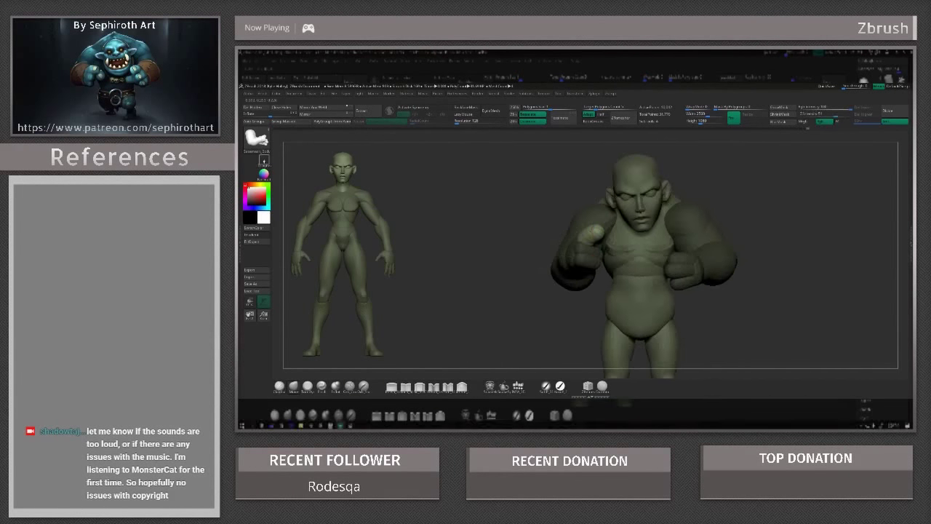
{"action": "key", "text": "ctrl+shift+z"}
{"action": "key", "text": "ctrl+shift+z"}
{"action": "key", "text": "ctrl+shift+z"}
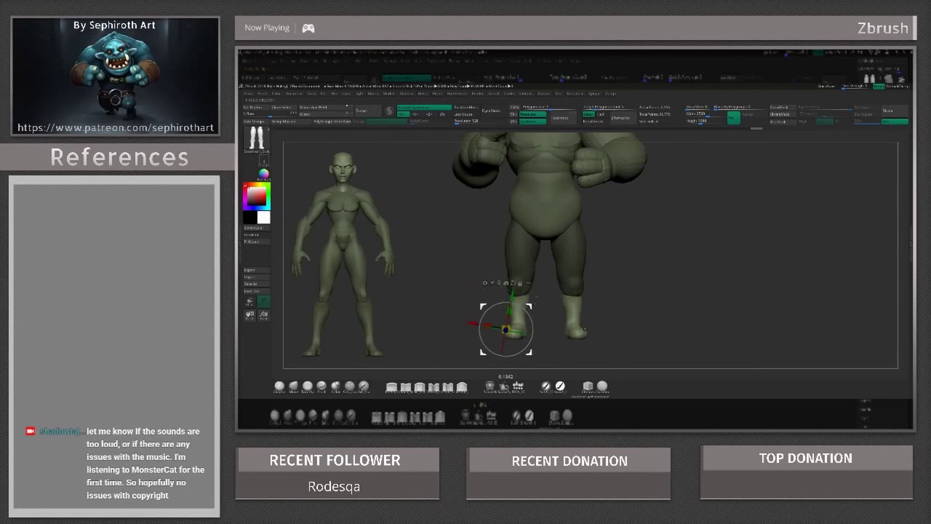
{"action": "key", "text": "ctrl+shift+z"}
- Redo through the leg edits until one knee is lifted into a striding stance
{"action": "key", "text": "ctrl+shift+z"}
{"action": "key", "text": "ctrl+shift+z"}
{"action": "key", "text": "ctrl+shift+z"}
{"action": "key", "text": "ctrl+shift+z"}
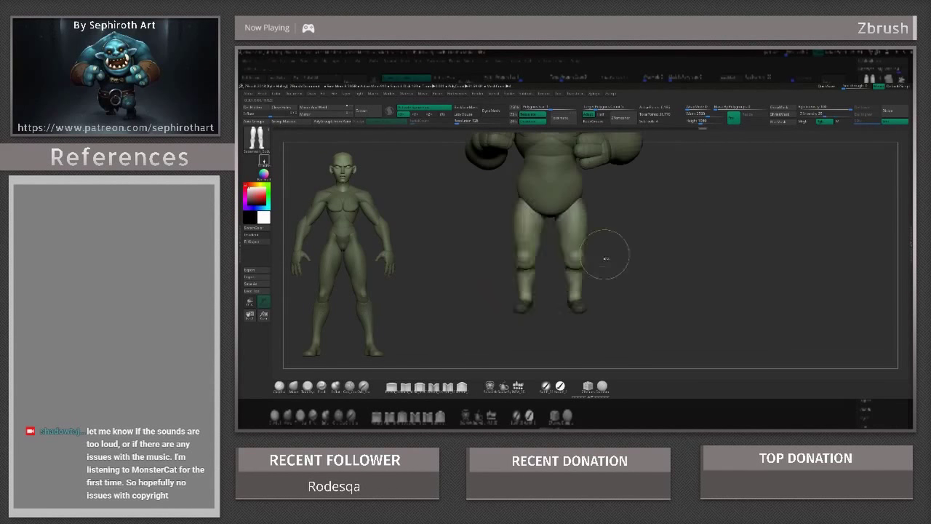
{"action": "key", "text": "ctrl+shift+z"}
{"action": "key", "text": "ctrl+shift+z"}
{"action": "key", "text": "ctrl+shift+z"}
{"action": "key", "text": "ctrl+shift+z"}
{"action": "key", "text": "ctrl+shift+z"}
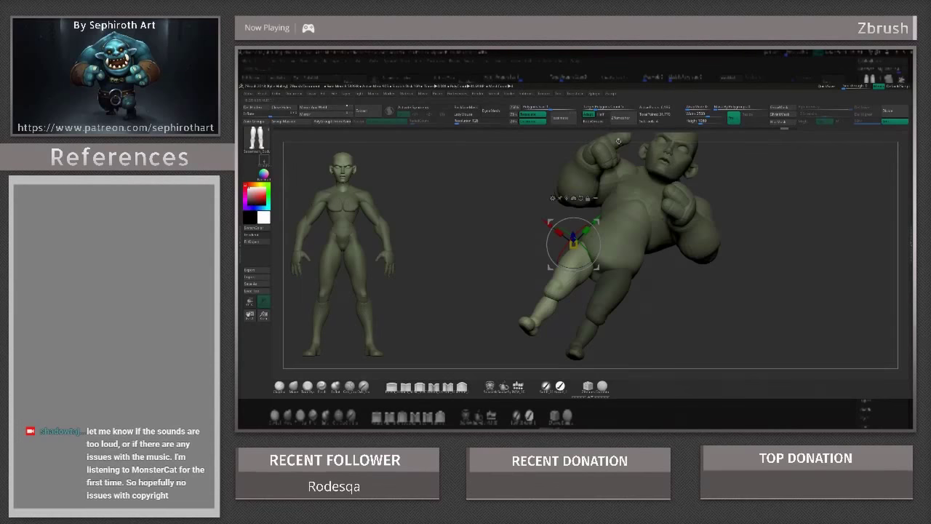
{"action": "key", "text": "ctrl+shift+z"}
{"action": "key", "text": "ctrl+shift+z"}
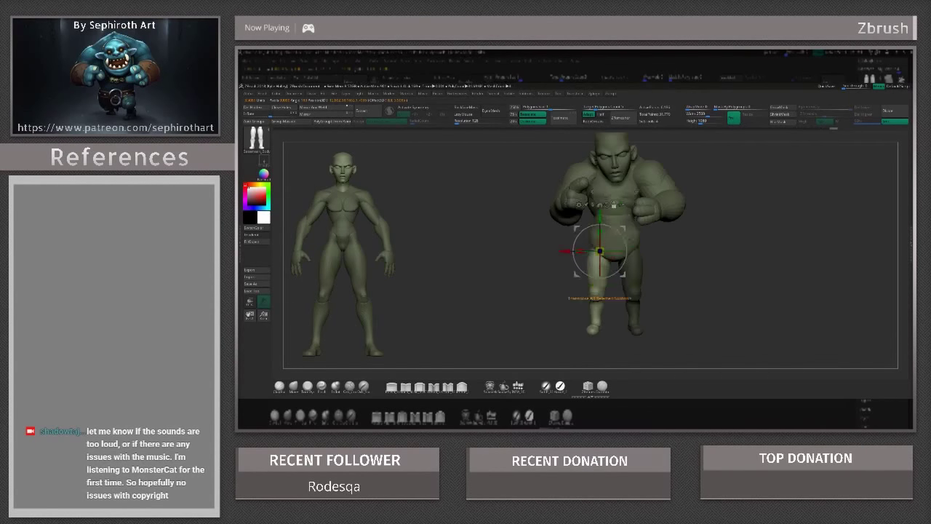
{"action": "key", "text": "ctrl+shift+z"}
{"action": "key", "text": "ctrl+shift+z"}
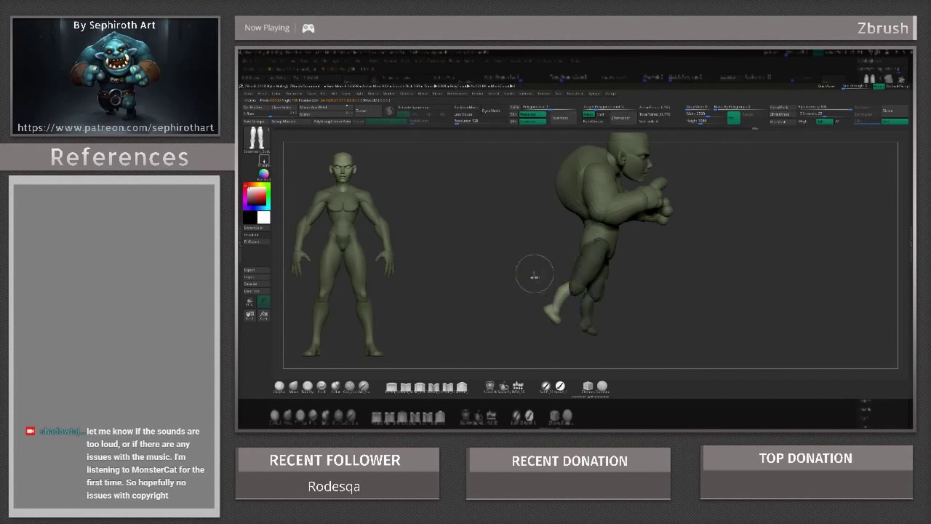
{"action": "key", "text": "ctrl+shift+z"}
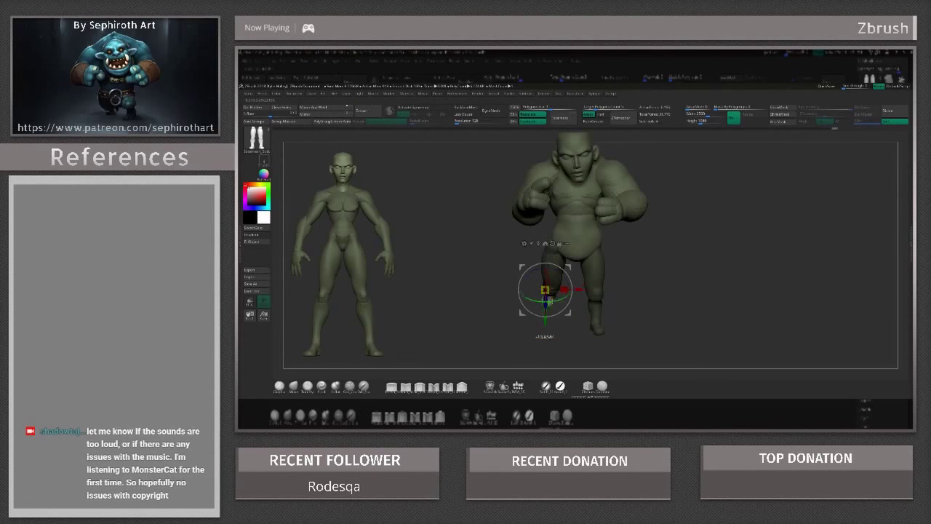
{"action": "key", "text": "ctrl+shift+z"}
{"action": "key", "text": "ctrl+shift+z"}
{"action": "key", "text": "ctrl+shift+z"}
{"action": "key", "text": "ctrl+shift+z"}
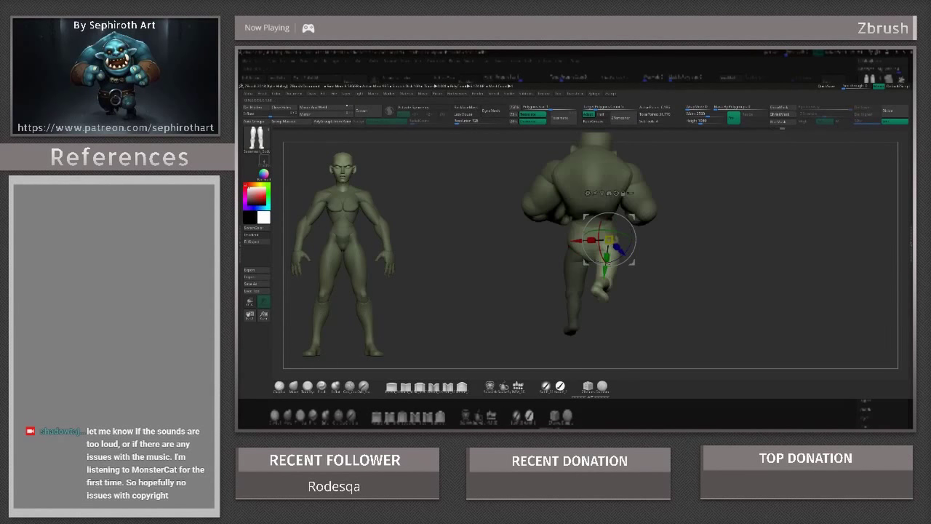
{"action": "key", "text": "ctrl+shift+z"}
{"action": "key", "text": "ctrl+shift+z"}
{"action": "key", "text": "ctrl+shift+z"}
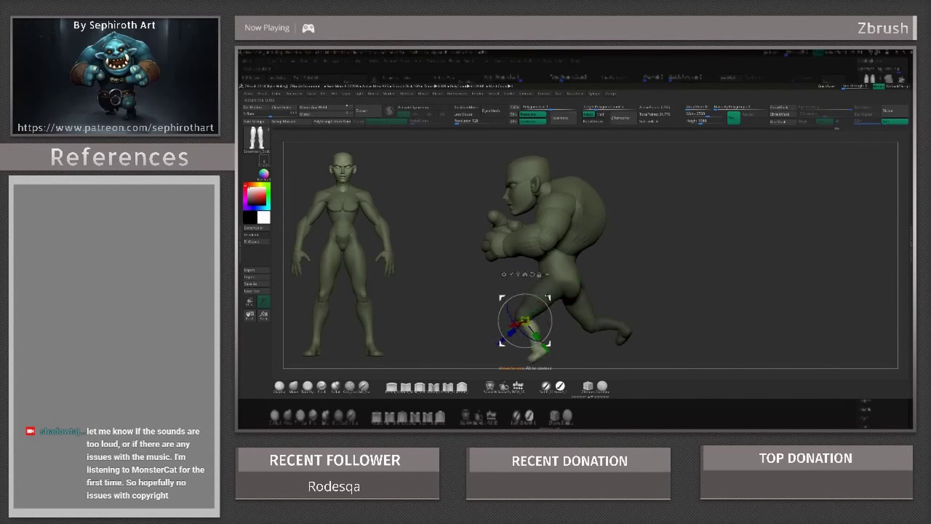
{"action": "key", "text": "ctrl+shift+z"}
{"action": "key", "text": "ctrl+shift+z"}
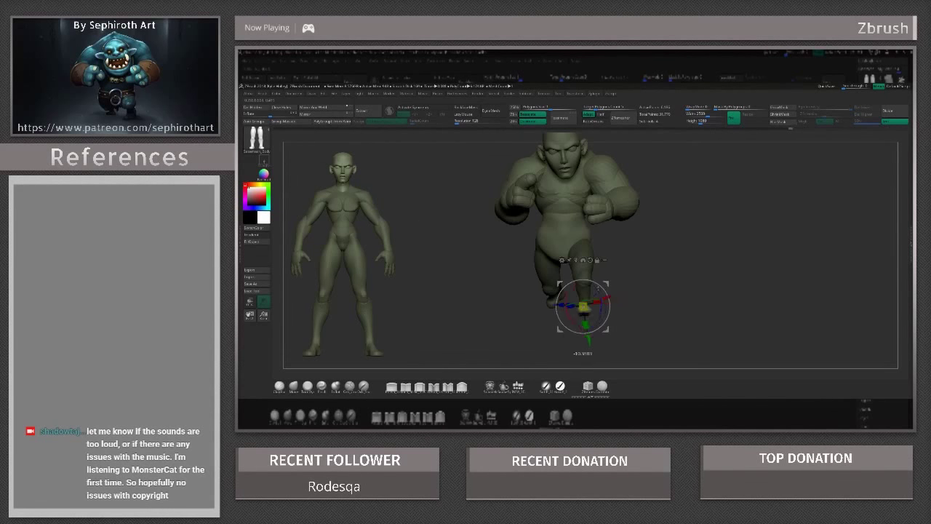
{"action": "key", "text": "ctrl+shift+z"}
{"action": "key", "text": "ctrl+shift+z"}
{"action": "key", "text": "ctrl+shift+z"}
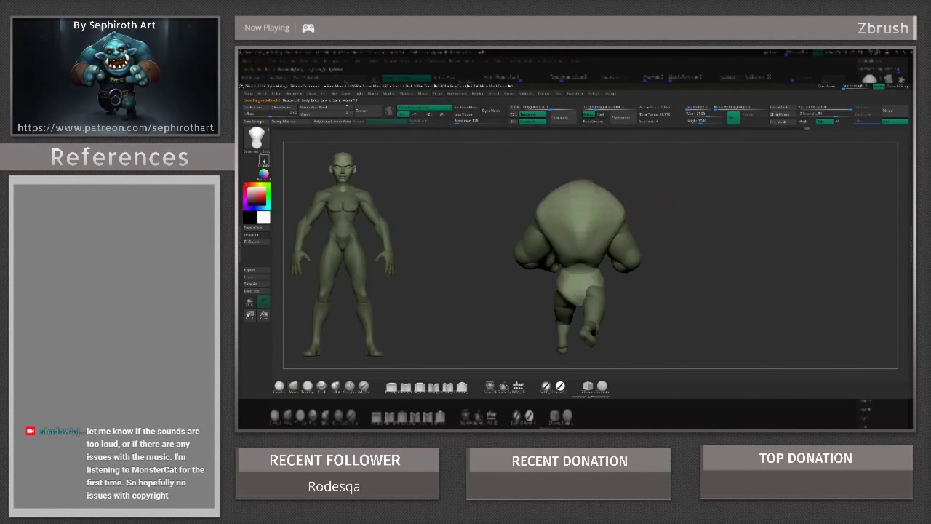
{"action": "key", "text": "ctrl+shift+z"}
- Redo to the crouched stride with both fists forward and the head turned and tilted
{"action": "key", "text": "ctrl+shift+z"}
{"action": "key", "text": "ctrl+shift+z"}
{"action": "key", "text": "ctrl+shift+z"}
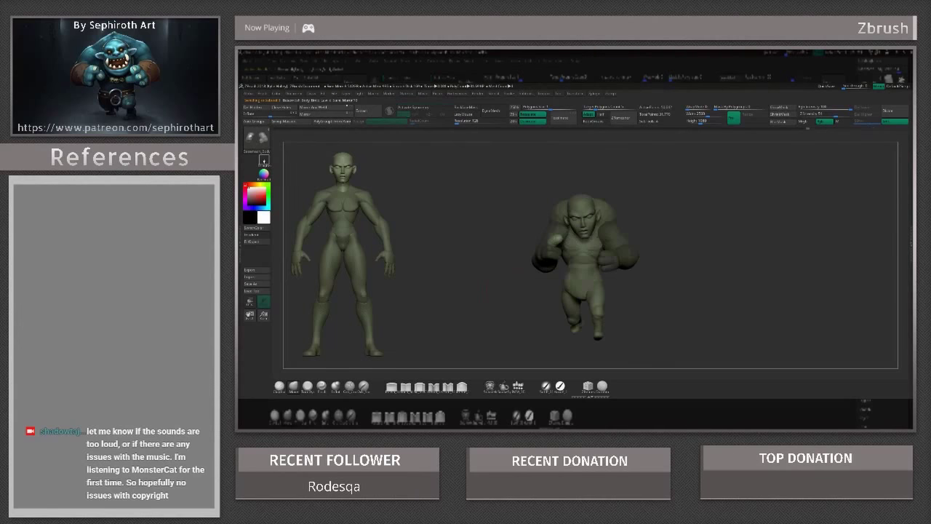
{"action": "key", "text": "ctrl+shift+z"}
{"action": "key", "text": "ctrl+shift+z"}
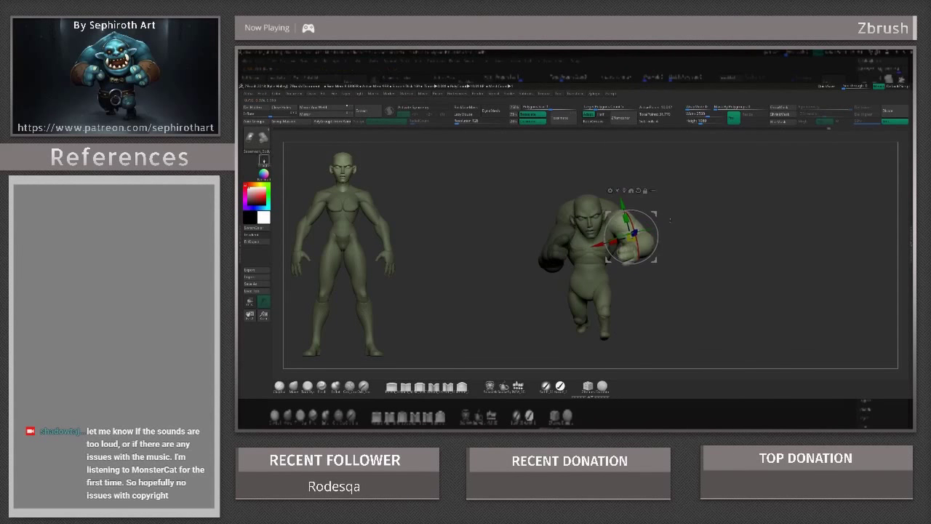
{"action": "key", "text": "ctrl+shift+z"}
{"action": "key", "text": "ctrl+shift+z"}
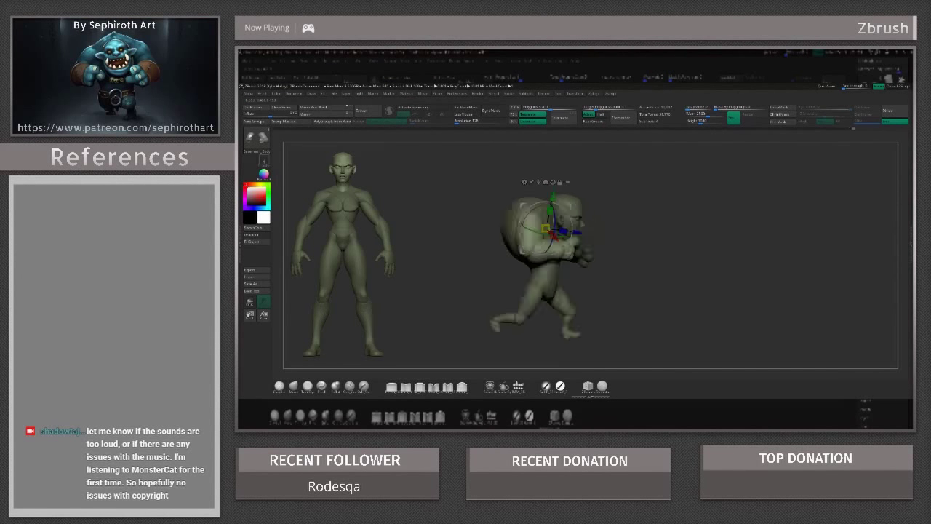
{"action": "key", "text": "ctrl+shift+z"}
{"action": "key", "text": "ctrl+shift+z"}
{"action": "key", "text": "ctrl+shift+z"}
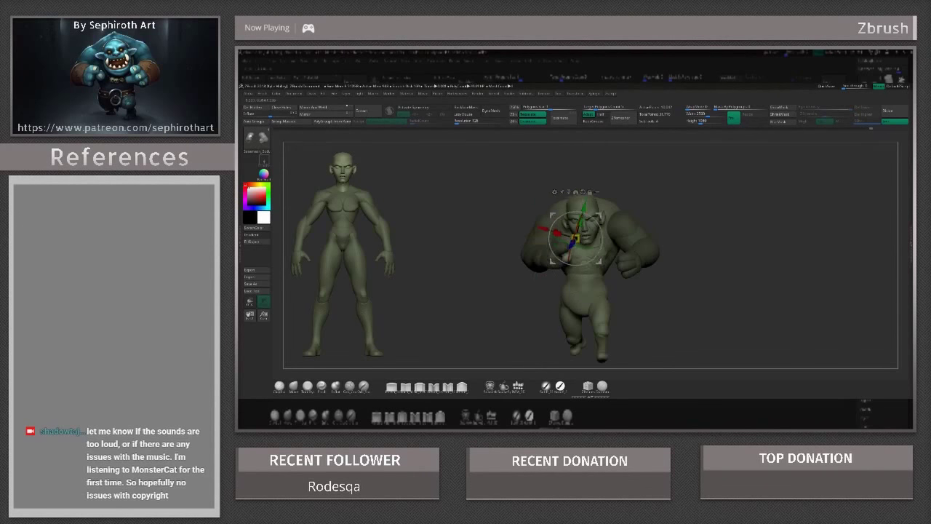
{"action": "key", "text": "ctrl+shift+z"}
{"action": "key", "text": "ctrl+shift+z"}
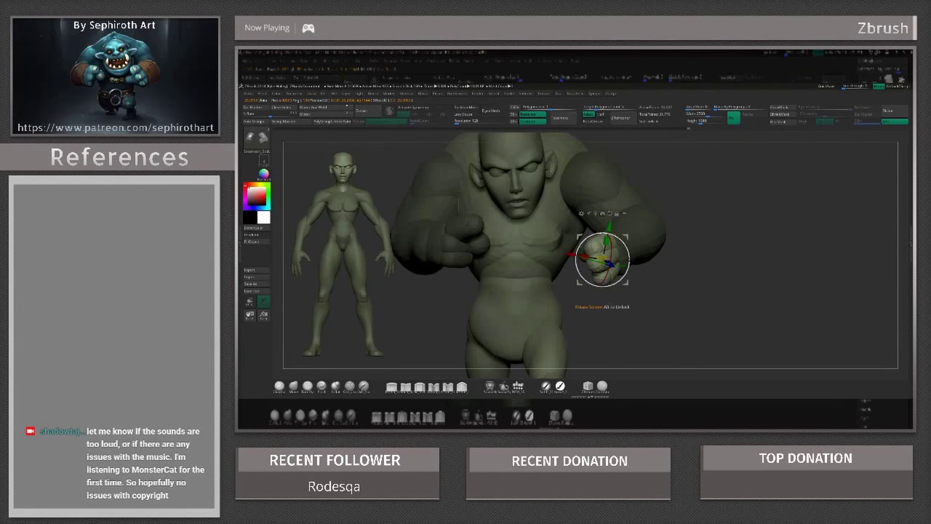
{"action": "key", "text": "ctrl+shift+z"}
{"action": "key", "text": "ctrl+shift+z"}
{"action": "key", "text": "ctrl+shift+z"}
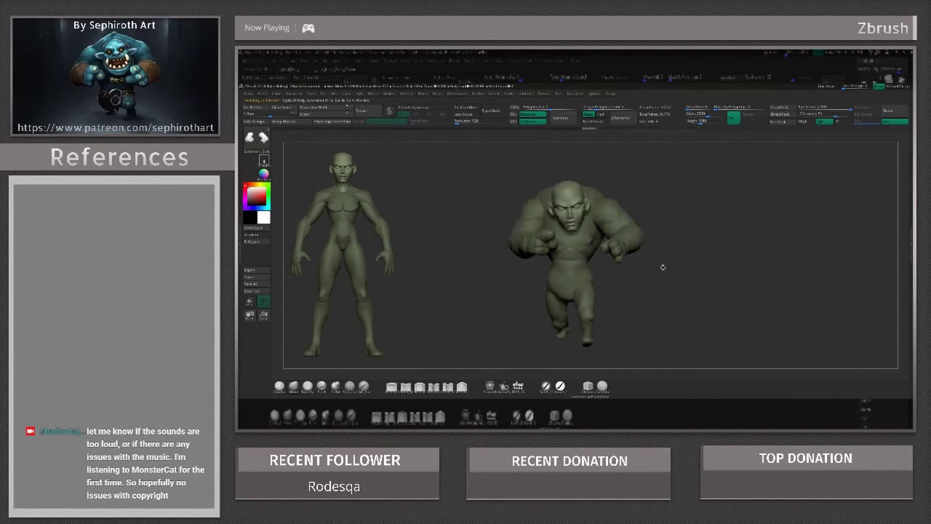
{"action": "key", "text": "ctrl+shift+z"}
{"action": "key", "text": "ctrl+shift+z"}
{"action": "key", "text": "ctrl+shift+z"}
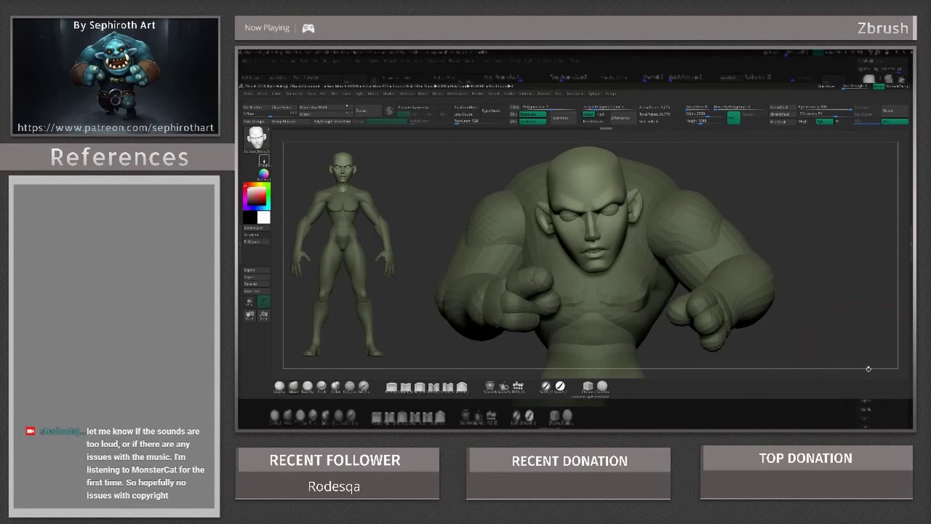
{"action": "key", "text": "ctrl+shift+z"}
{"action": "key", "text": "ctrl+shift+z"}
{"action": "key", "text": "ctrl+shift+z"}
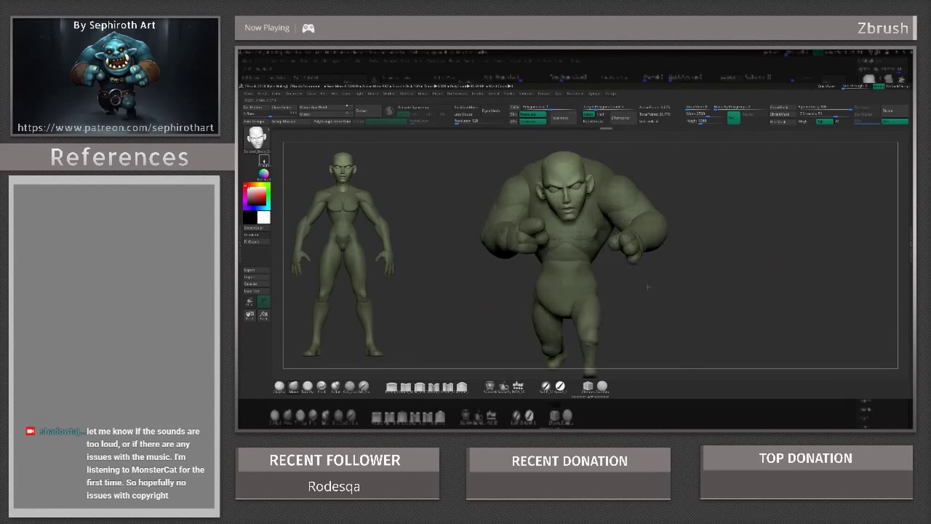
{"action": "key", "text": "ctrl+shift+z"}
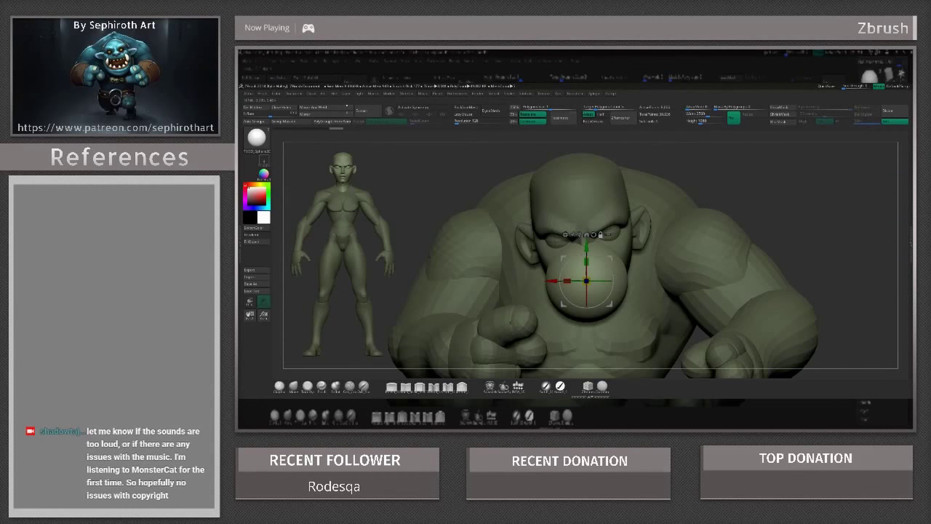
- Orbit the orc bust from a low front view toward profile to inspect the grin
{"action": "mouse_move", "coordinate": [731, 229]}
{"action": "left_mouse_down"}
{"action": "mouse_move", "coordinate": [687, 214]}
{"action": "mouse_move", "coordinate": [566, 217]}
{"action": "left_mouse_up"}
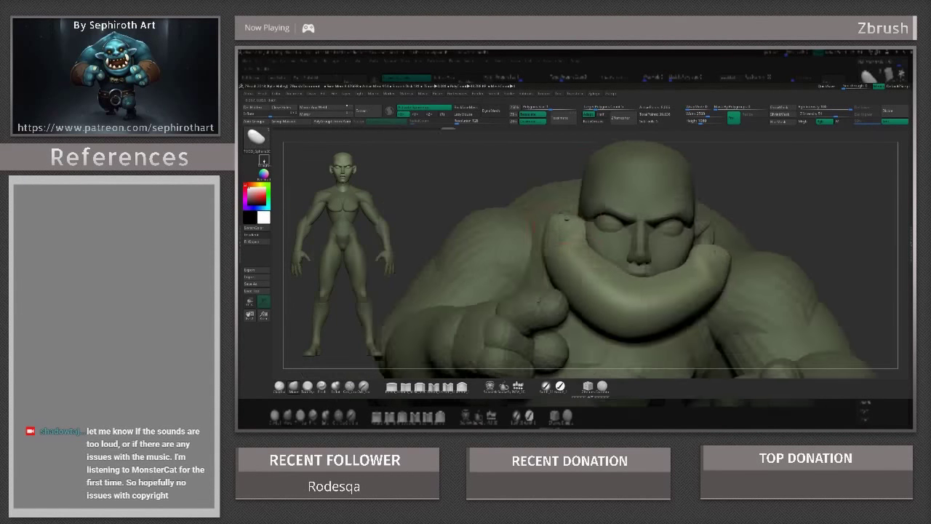
{"action": "mouse_move", "coordinate": [550, 248]}
{"action": "left_mouse_down"}
{"action": "mouse_move", "coordinate": [633, 251]}
{"action": "mouse_move", "coordinate": [675, 223]}
{"action": "mouse_move", "coordinate": [655, 233]}
{"action": "left_mouse_up"}
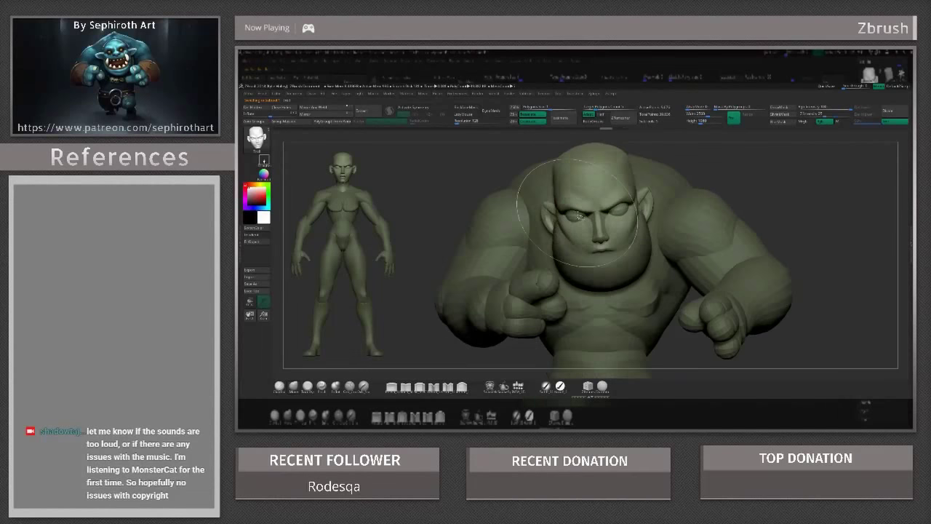
{"action": "mouse_move", "coordinate": [619, 187]}
{"action": "left_mouse_down"}
{"action": "mouse_move", "coordinate": [635, 204]}
{"action": "mouse_move", "coordinate": [615, 195]}
{"action": "mouse_move", "coordinate": [660, 224]}
{"action": "mouse_move", "coordinate": [620, 249]}
{"action": "mouse_move", "coordinate": [724, 234]}
{"action": "mouse_move", "coordinate": [473, 266]}
{"action": "left_mouse_up"}
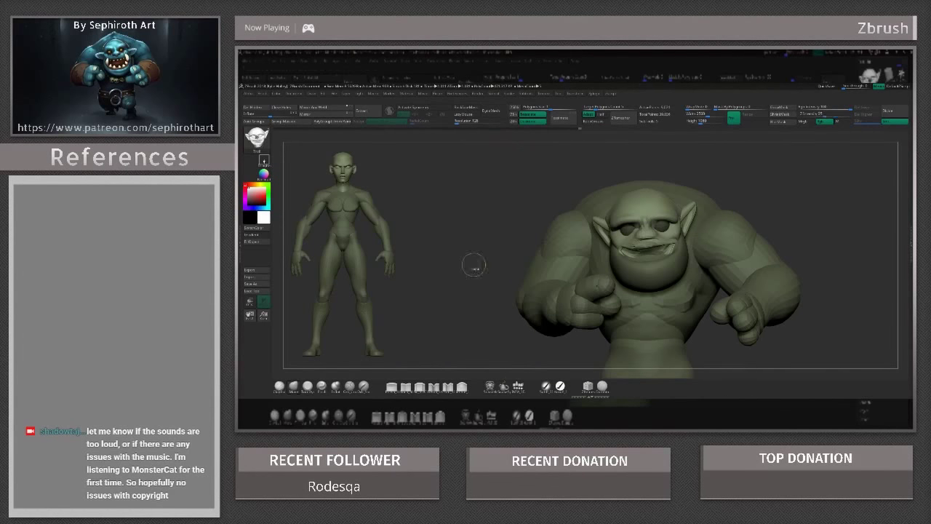
- Zoom into a frontal view of the orc's face, then orbit to a three-quarter view
{"action": "left_click_drag", "start_coordinate": [622, 212], "coordinate": [669, 240]}
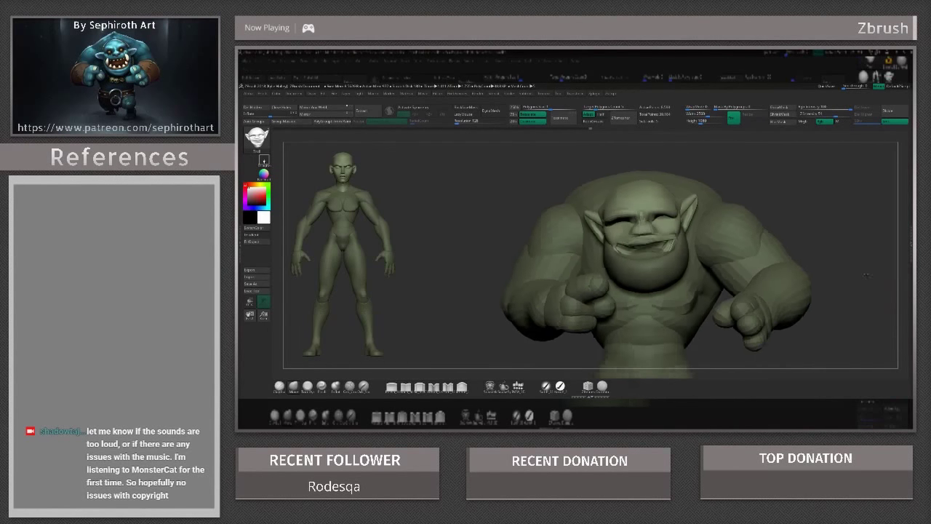
{"action": "left_click_drag", "start_coordinate": [878, 286], "coordinate": [604, 228]}
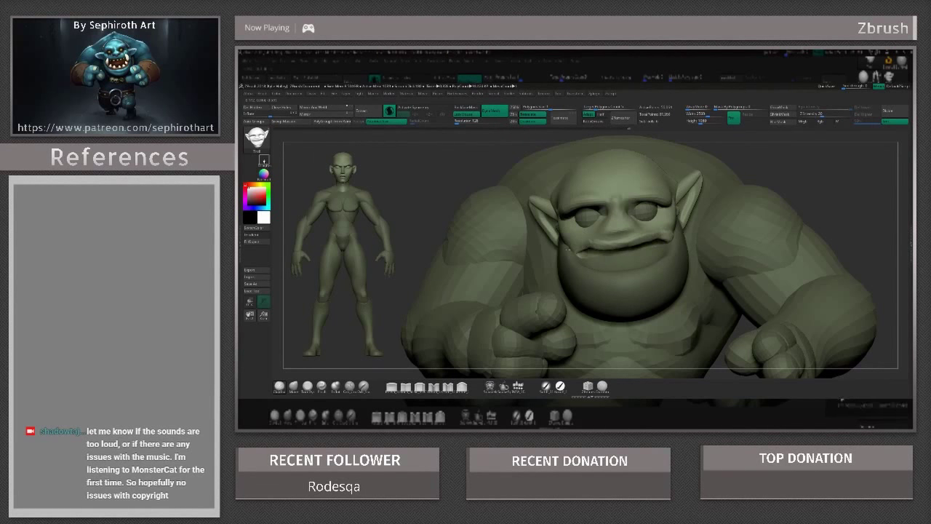
{"action": "mouse_move", "coordinate": [796, 202]}
{"action": "left_mouse_down"}
{"action": "mouse_move", "coordinate": [652, 213]}
{"action": "mouse_move", "coordinate": [643, 240]}
{"action": "mouse_move", "coordinate": [800, 182]}
{"action": "mouse_move", "coordinate": [585, 249]}
{"action": "mouse_move", "coordinate": [582, 218]}
{"action": "mouse_move", "coordinate": [590, 233]}
{"action": "mouse_move", "coordinate": [563, 223]}
{"action": "mouse_move", "coordinate": [576, 251]}
{"action": "mouse_move", "coordinate": [560, 211]}
{"action": "mouse_move", "coordinate": [582, 218]}
{"action": "left_mouse_up"}
- Frame the orc and select the eyeball spheres with the Move gizmo (W) active
{"action": "left_click_drag", "start_coordinate": [666, 235], "coordinate": [640, 240]}
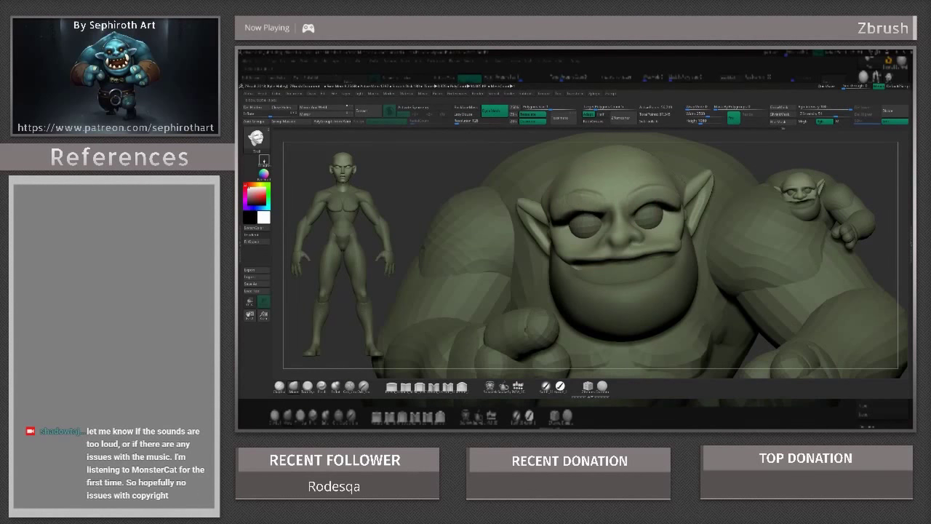
{"action": "mouse_move", "coordinate": [562, 218]}
{"action": "left_mouse_down"}
{"action": "mouse_move", "coordinate": [634, 218]}
{"action": "mouse_move", "coordinate": [631, 247]}
{"action": "mouse_move", "coordinate": [704, 232]}
{"action": "left_mouse_up"}
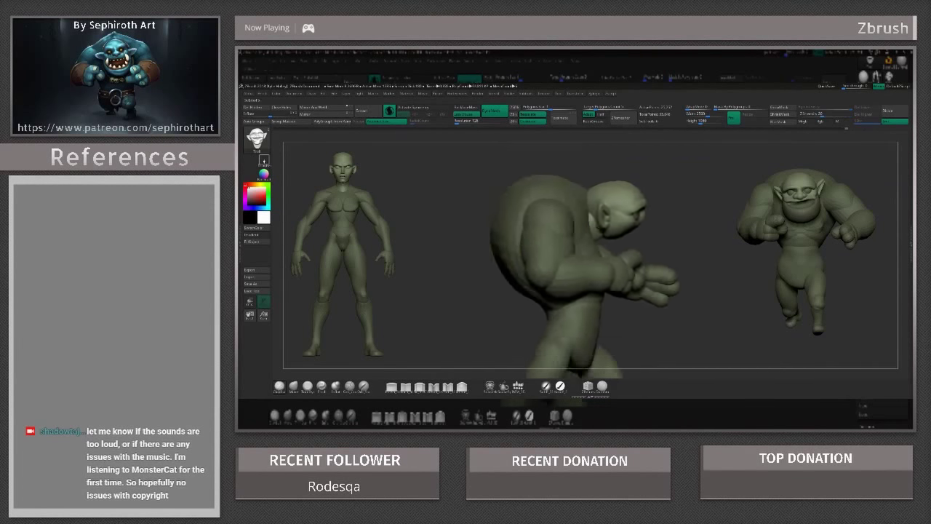
{"action": "key", "text": "f"}
{"action": "key", "text": "w"}
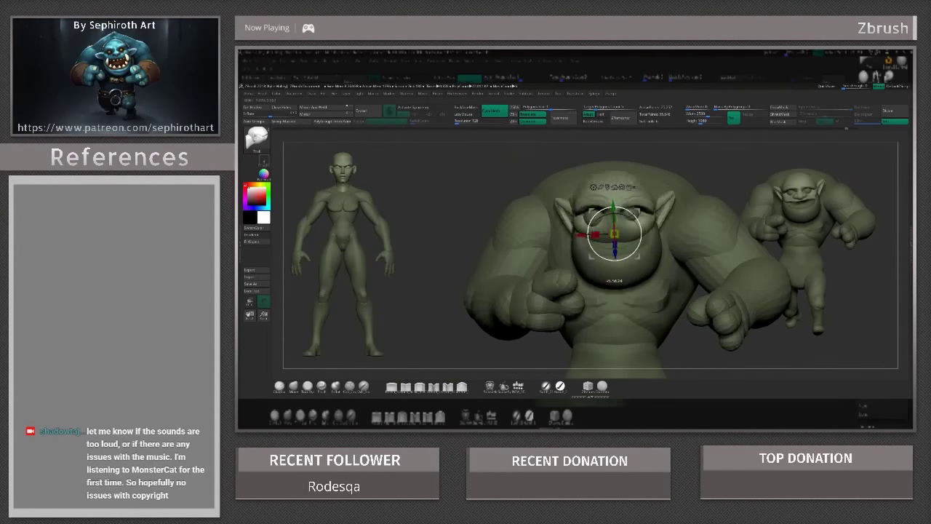
{"action": "left_click", "coordinate": [615, 234], "text": "alt"}
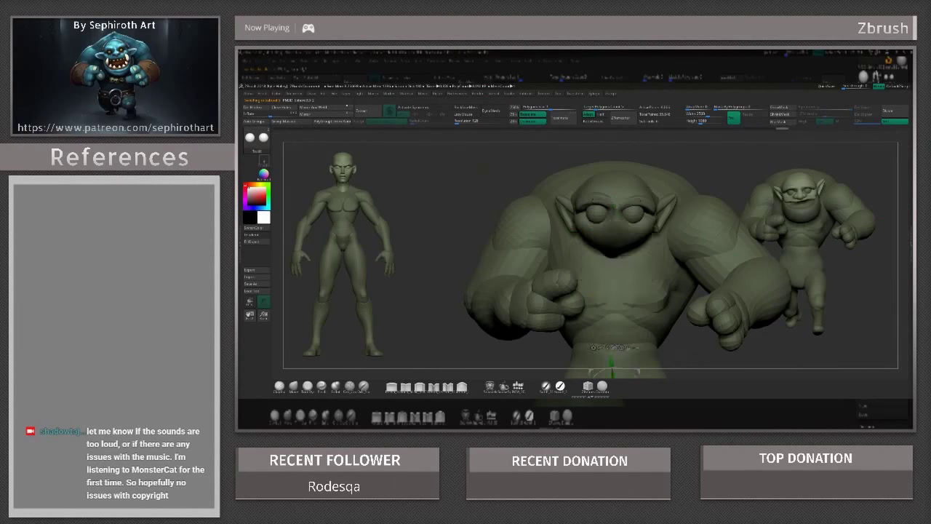
- Check the eyes from side and front, view both orcs, and bring up the Brush palette
{"action": "left_click_drag", "start_coordinate": [639, 237], "coordinate": [640, 244]}
{"action": "left_click_drag", "start_coordinate": [630, 257], "coordinate": [337, 378]}
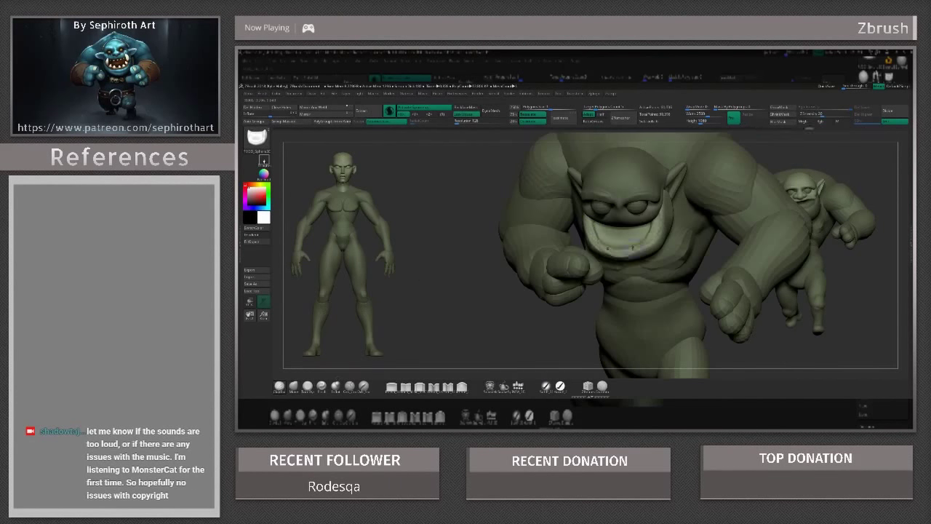
{"action": "mouse_move", "coordinate": [632, 249]}
{"action": "left_mouse_down"}
{"action": "mouse_move", "coordinate": [660, 275]}
{"action": "mouse_move", "coordinate": [642, 247]}
{"action": "left_mouse_up"}
{"action": "mouse_move", "coordinate": [577, 239]}
{"action": "left_mouse_down"}
{"action": "mouse_move", "coordinate": [599, 296]}
{"action": "mouse_move", "coordinate": [579, 276]}
{"action": "mouse_move", "coordinate": [596, 276]}
{"action": "left_mouse_up"}
{"action": "key", "text": "b"}
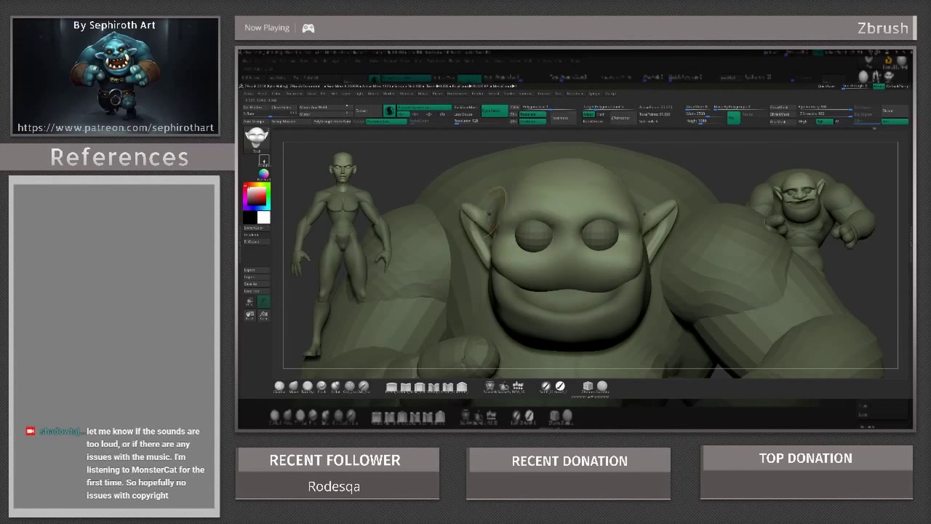
- Orbit around the head and stroke along the lower lip to build it into a heavy, jutting lip
{"action": "left_click_drag", "start_coordinate": [496, 195], "coordinate": [575, 204]}
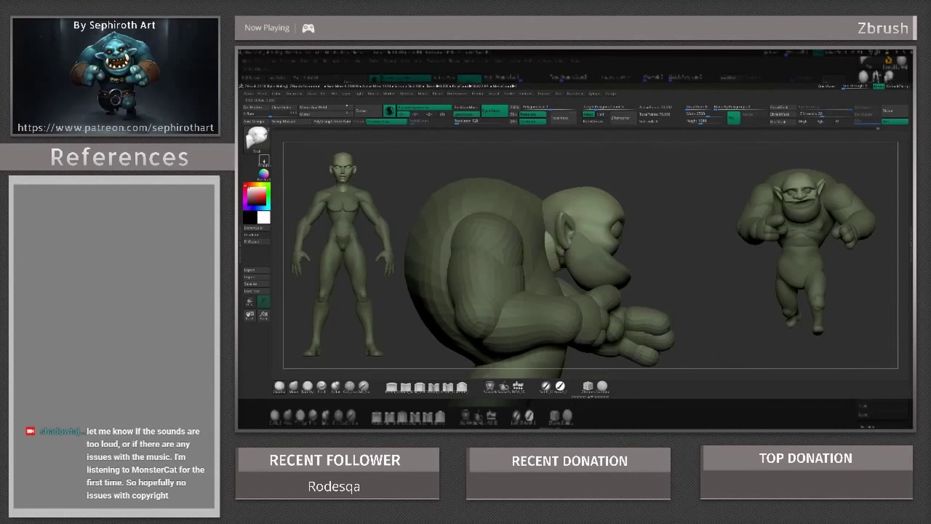
{"action": "mouse_move", "coordinate": [553, 306]}
{"action": "left_mouse_down"}
{"action": "mouse_move", "coordinate": [610, 250]}
{"action": "mouse_move", "coordinate": [560, 237]}
{"action": "mouse_move", "coordinate": [538, 245]}
{"action": "mouse_move", "coordinate": [600, 261]}
{"action": "mouse_move", "coordinate": [633, 291]}
{"action": "left_mouse_up"}
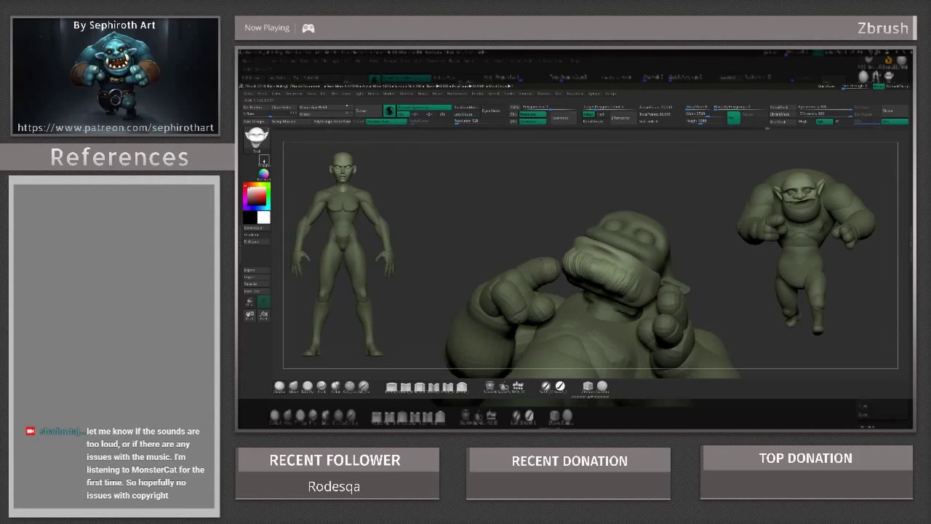
{"action": "mouse_move", "coordinate": [655, 334]}
{"action": "left_mouse_down"}
{"action": "mouse_move", "coordinate": [582, 262]}
{"action": "mouse_move", "coordinate": [574, 283]}
{"action": "left_mouse_up"}
{"action": "mouse_move", "coordinate": [574, 240]}
{"action": "left_mouse_down"}
{"action": "mouse_move", "coordinate": [588, 244]}
{"action": "mouse_move", "coordinate": [661, 214]}
{"action": "mouse_move", "coordinate": [588, 265]}
{"action": "mouse_move", "coordinate": [574, 232]}
{"action": "left_mouse_up"}
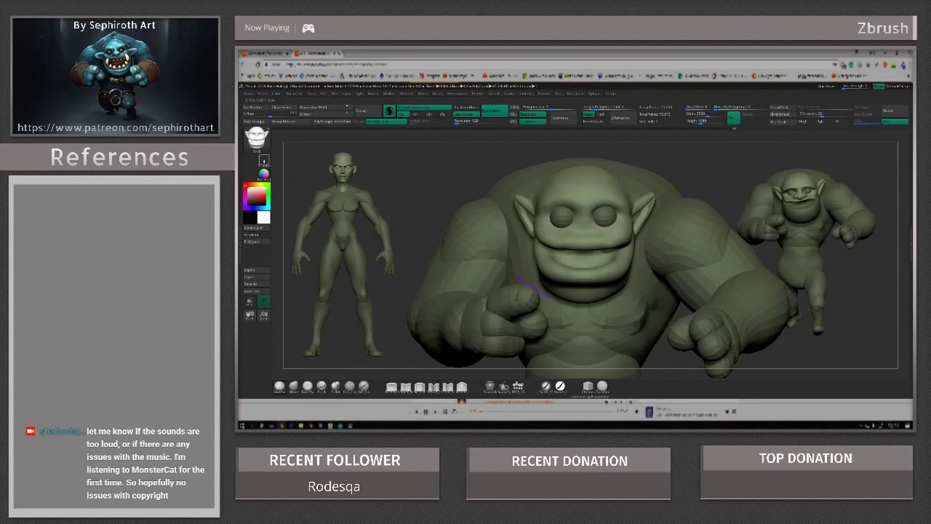
{"action": "left_click_drag", "start_coordinate": [517, 276], "coordinate": [553, 297]}
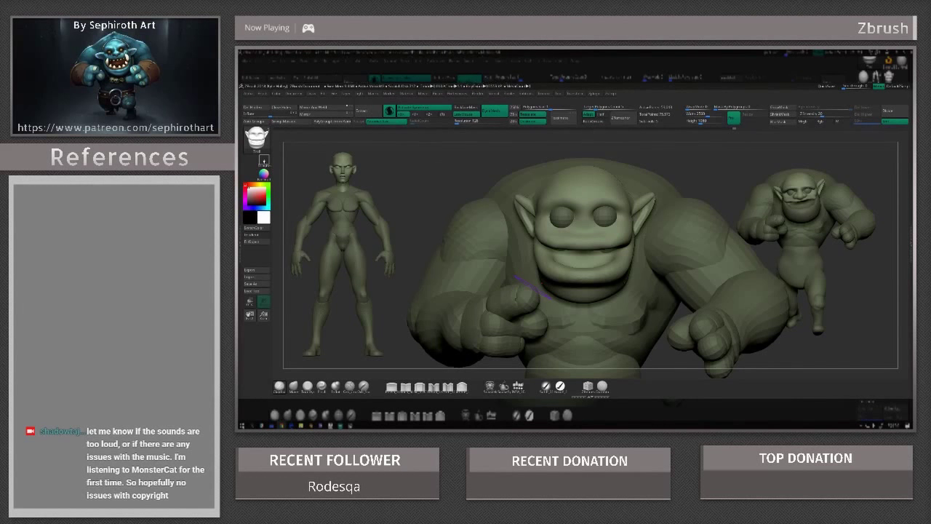
{"action": "mouse_move", "coordinate": [542, 287]}
{"action": "right_mouse_down"}
{"action": "mouse_move", "coordinate": [540, 262]}
{"action": "mouse_move", "coordinate": [523, 270]}
{"action": "mouse_move", "coordinate": [575, 177]}
{"action": "right_mouse_up"}
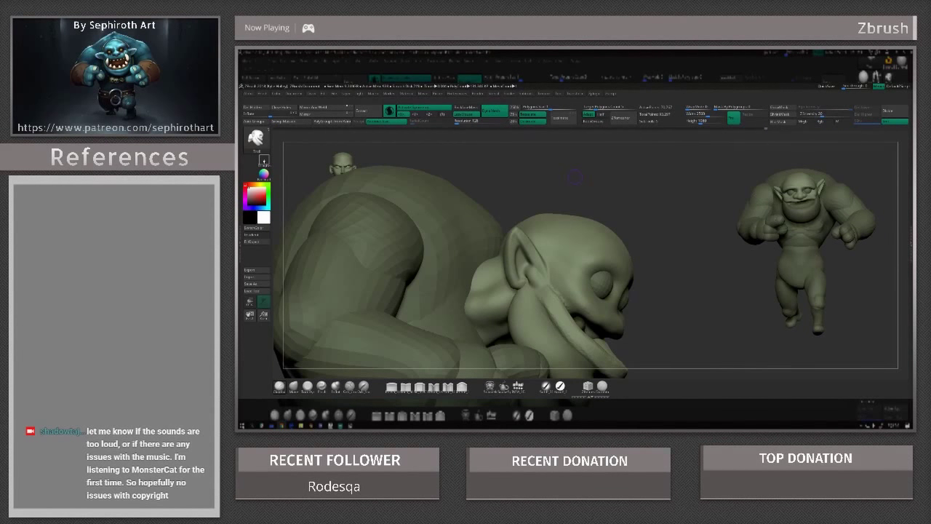
- Orbit the orc's head through profile, three-quarter, head-on and low side views
{"action": "right_click_drag", "start_coordinate": [575, 177], "coordinate": [502, 186]}
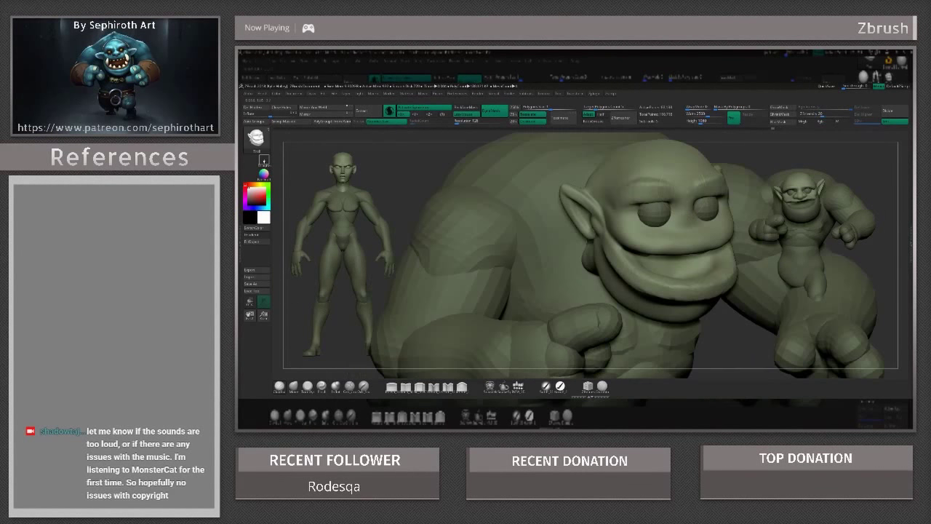
{"action": "mouse_move", "coordinate": [639, 188]}
{"action": "right_mouse_down", "text": "alt"}
{"action": "mouse_move", "coordinate": [594, 237]}
{"action": "mouse_move", "coordinate": [582, 218]}
{"action": "mouse_move", "coordinate": [553, 226]}
{"action": "mouse_move", "coordinate": [560, 218]}
{"action": "mouse_move", "coordinate": [575, 222]}
{"action": "mouse_move", "coordinate": [544, 274]}
{"action": "mouse_move", "coordinate": [611, 258]}
{"action": "mouse_move", "coordinate": [518, 283]}
{"action": "right_mouse_up", "text": "alt"}
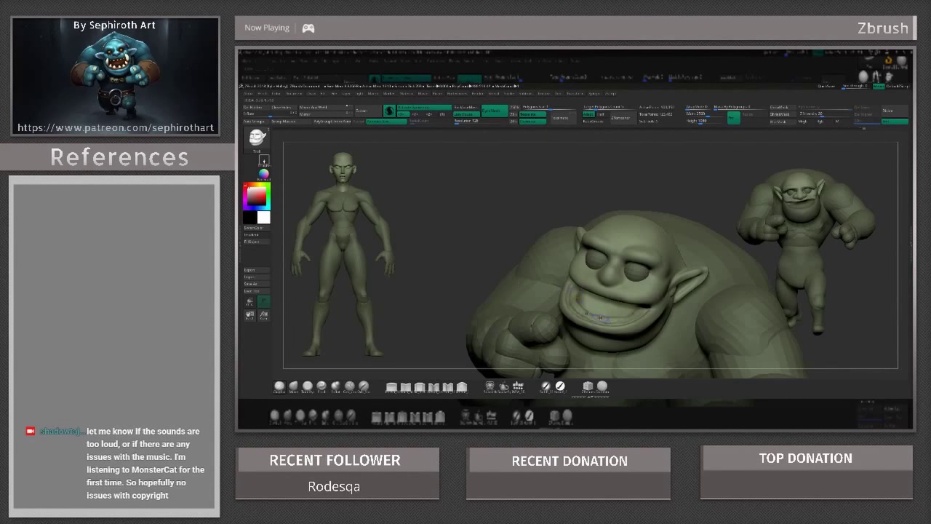
{"action": "mouse_move", "coordinate": [597, 318]}
{"action": "right_mouse_down"}
{"action": "mouse_move", "coordinate": [563, 291]}
{"action": "mouse_move", "coordinate": [589, 302]}
{"action": "mouse_move", "coordinate": [574, 298]}
{"action": "mouse_move", "coordinate": [585, 289]}
{"action": "mouse_move", "coordinate": [557, 291]}
{"action": "mouse_move", "coordinate": [640, 243]}
{"action": "mouse_move", "coordinate": [565, 275]}
{"action": "right_mouse_up"}
{"action": "mouse_move", "coordinate": [553, 239]}
{"action": "right_mouse_down"}
{"action": "mouse_move", "coordinate": [573, 281]}
{"action": "mouse_move", "coordinate": [582, 262]}
{"action": "mouse_move", "coordinate": [604, 269]}
{"action": "mouse_move", "coordinate": [589, 284]}
{"action": "mouse_move", "coordinate": [575, 277]}
{"action": "mouse_move", "coordinate": [625, 255]}
{"action": "mouse_move", "coordinate": [532, 275]}
{"action": "mouse_move", "coordinate": [582, 262]}
{"action": "mouse_move", "coordinate": [673, 207]}
{"action": "mouse_move", "coordinate": [640, 211]}
{"action": "mouse_move", "coordinate": [635, 178]}
{"action": "mouse_move", "coordinate": [605, 157]}
{"action": "mouse_move", "coordinate": [716, 191]}
{"action": "mouse_move", "coordinate": [654, 167]}
{"action": "mouse_move", "coordinate": [595, 209]}
{"action": "mouse_move", "coordinate": [589, 233]}
{"action": "right_mouse_up"}
{"action": "mouse_move", "coordinate": [596, 357]}
{"action": "right_mouse_down"}
{"action": "mouse_move", "coordinate": [650, 222]}
{"action": "mouse_move", "coordinate": [570, 234]}
{"action": "right_mouse_up"}
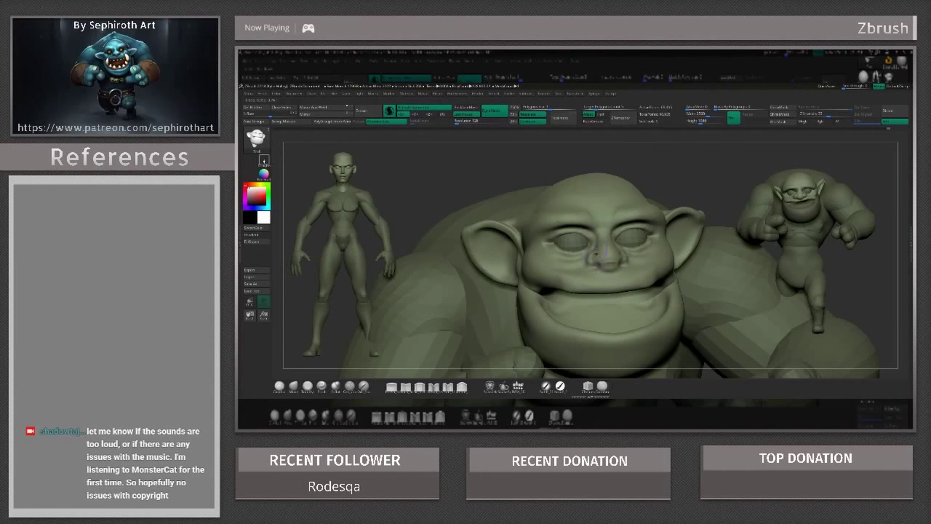
{"action": "mouse_move", "coordinate": [670, 175]}
{"action": "right_mouse_down"}
{"action": "mouse_move", "coordinate": [640, 185]}
{"action": "mouse_move", "coordinate": [674, 188]}
{"action": "mouse_move", "coordinate": [645, 250]}
{"action": "mouse_move", "coordinate": [605, 264]}
{"action": "mouse_move", "coordinate": [618, 269]}
{"action": "mouse_move", "coordinate": [595, 290]}
{"action": "right_mouse_up"}
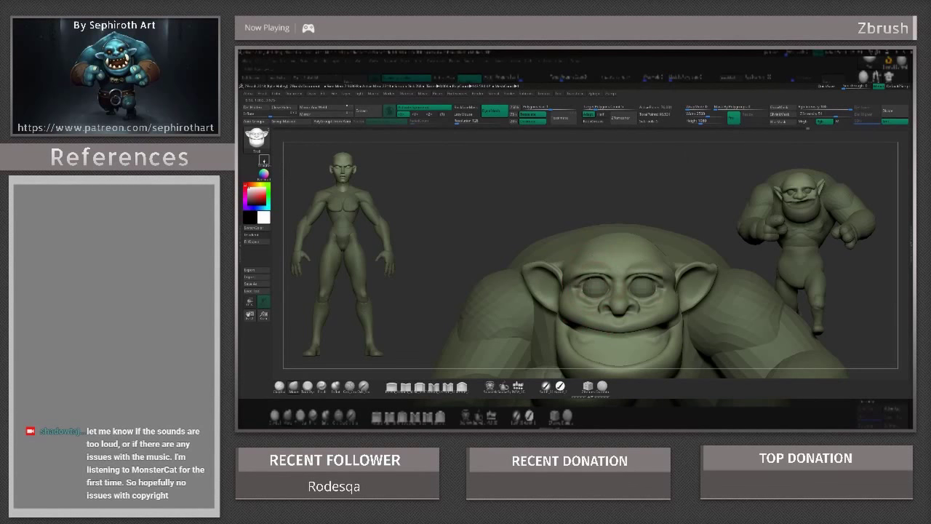
- Zoom in so the head fills the view, then orbit through three-quarter, front and side angles
{"action": "right_click_drag", "start_coordinate": [667, 240], "coordinate": [667, 215], "text": "alt"}
{"action": "right_click_drag", "start_coordinate": [727, 217], "coordinate": [727, 248], "text": "alt"}
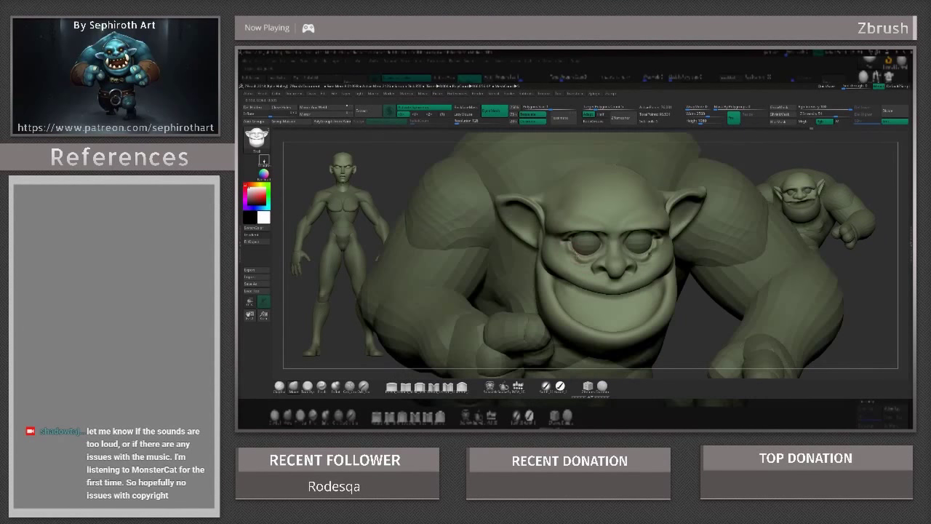
{"action": "mouse_move", "coordinate": [618, 255]}
{"action": "right_mouse_down", "text": "alt"}
{"action": "mouse_move", "coordinate": [618, 229]}
{"action": "mouse_move", "coordinate": [654, 204]}
{"action": "mouse_move", "coordinate": [655, 244]}
{"action": "right_mouse_up", "text": "alt"}
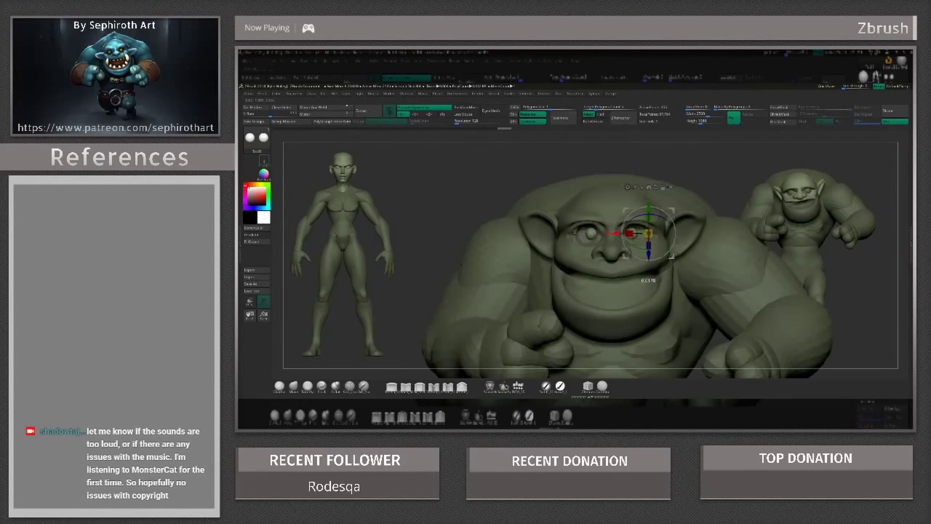
{"action": "right_click_drag", "start_coordinate": [723, 182], "coordinate": [723, 218], "text": "alt"}
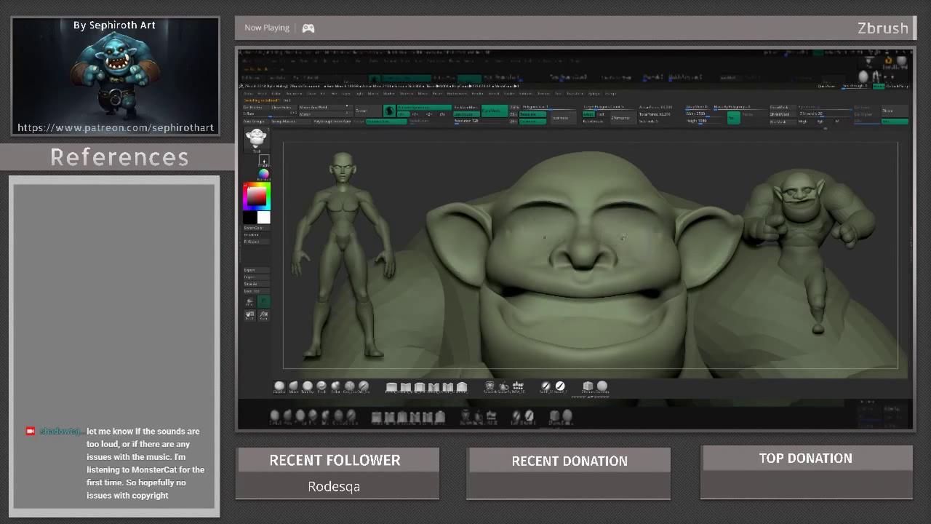
{"action": "mouse_move", "coordinate": [633, 216]}
{"action": "right_mouse_down"}
{"action": "mouse_move", "coordinate": [625, 233]}
{"action": "mouse_move", "coordinate": [640, 252]}
{"action": "mouse_move", "coordinate": [611, 247]}
{"action": "right_mouse_up"}
{"action": "mouse_move", "coordinate": [545, 236]}
{"action": "right_mouse_down"}
{"action": "mouse_move", "coordinate": [574, 234]}
{"action": "mouse_move", "coordinate": [545, 211]}
{"action": "mouse_move", "coordinate": [511, 266]}
{"action": "right_mouse_up"}
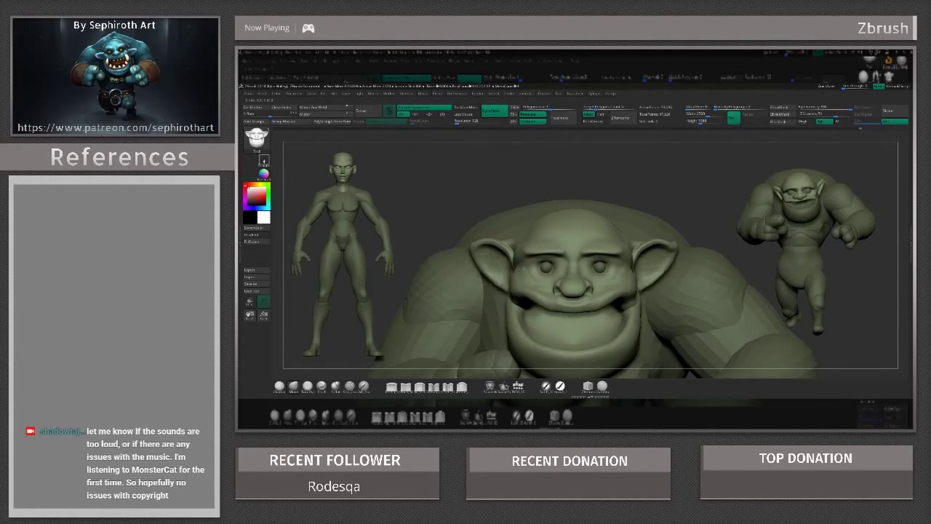
{"action": "right_click_drag", "start_coordinate": [640, 200], "coordinate": [667, 197]}
{"action": "mouse_move", "coordinate": [509, 269]}
{"action": "right_mouse_down"}
{"action": "mouse_move", "coordinate": [625, 270]}
{"action": "mouse_move", "coordinate": [524, 270]}
{"action": "mouse_move", "coordinate": [597, 265]}
{"action": "mouse_move", "coordinate": [653, 248]}
{"action": "right_mouse_up"}
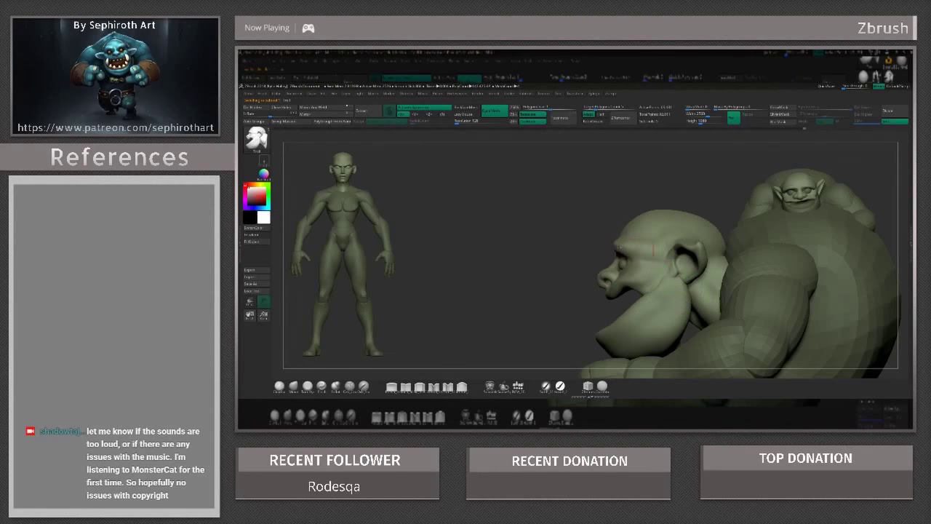
{"action": "mouse_move", "coordinate": [601, 275]}
{"action": "right_mouse_down"}
{"action": "mouse_move", "coordinate": [608, 284]}
{"action": "mouse_move", "coordinate": [593, 284]}
{"action": "mouse_move", "coordinate": [622, 280]}
{"action": "mouse_move", "coordinate": [611, 287]}
{"action": "right_mouse_up"}
{"action": "left_click", "coordinate": [263, 174]}
{"action": "left_click", "coordinate": [531, 182]}
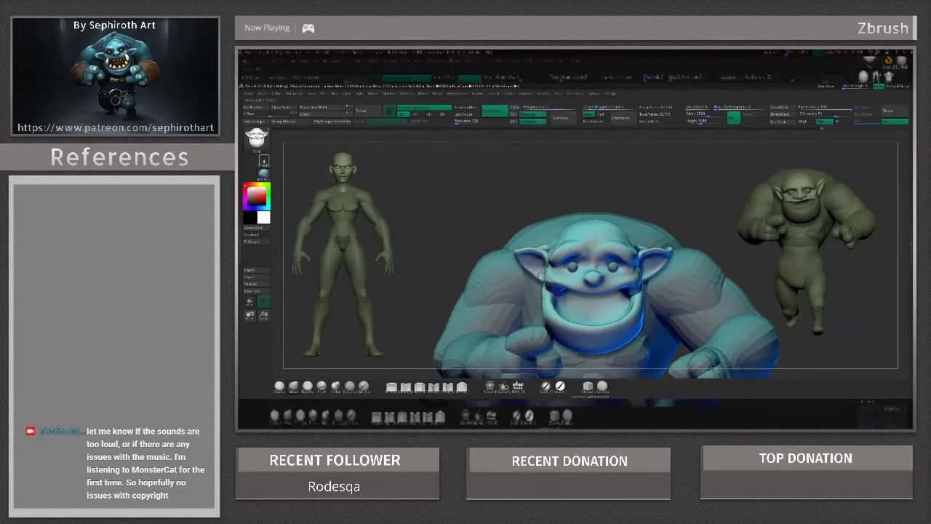
{"action": "mouse_move", "coordinate": [589, 240]}
{"action": "right_mouse_down"}
{"action": "mouse_move", "coordinate": [595, 206]}
{"action": "mouse_move", "coordinate": [618, 221]}
{"action": "right_mouse_up"}
{"action": "key", "text": "q"}
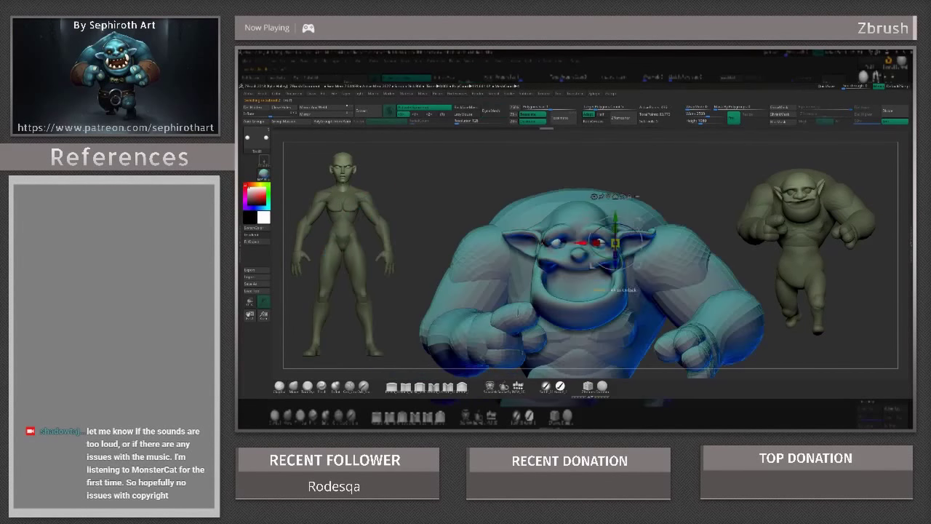
{"action": "mouse_move", "coordinate": [743, 260]}
{"action": "right_mouse_down"}
{"action": "mouse_move", "coordinate": [528, 368]}
{"action": "mouse_move", "coordinate": [560, 360]}
{"action": "right_mouse_up"}
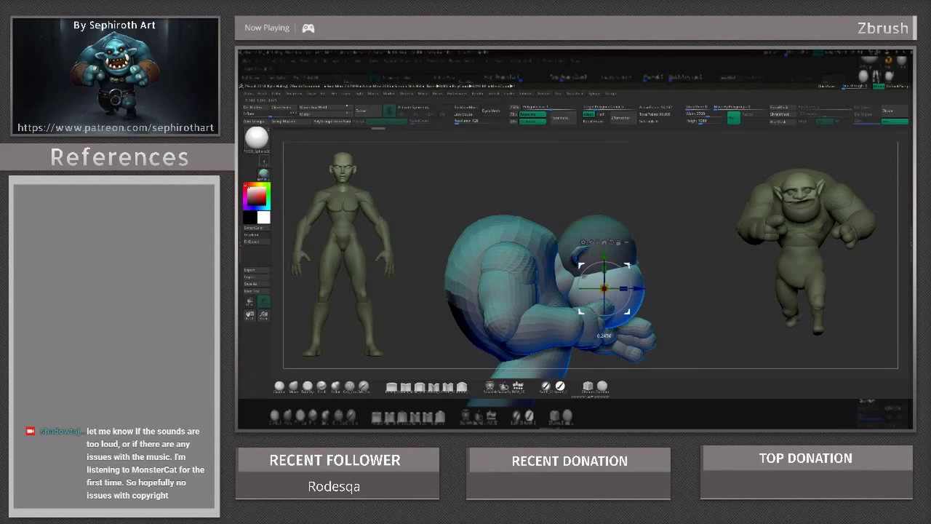
{"action": "right_click_drag", "start_coordinate": [632, 313], "coordinate": [630, 304]}
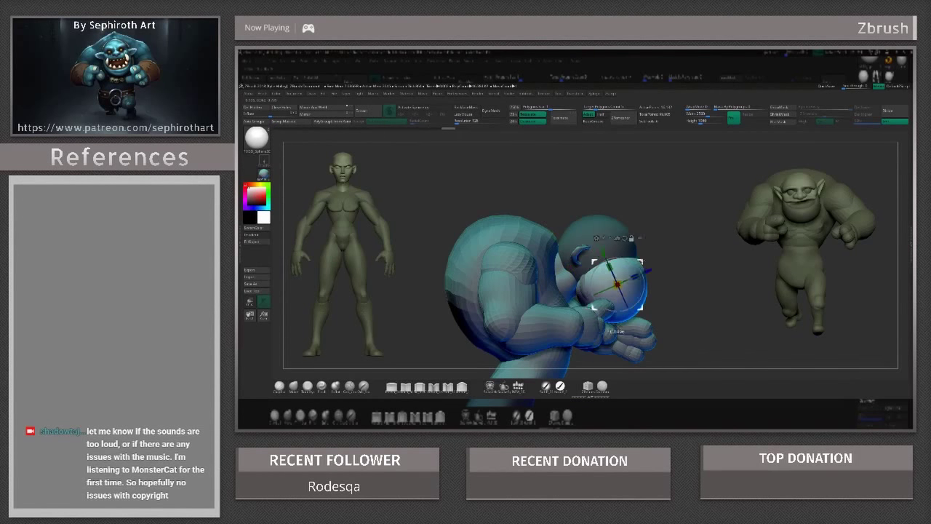
{"action": "right_click_drag", "start_coordinate": [671, 224], "coordinate": [625, 306]}
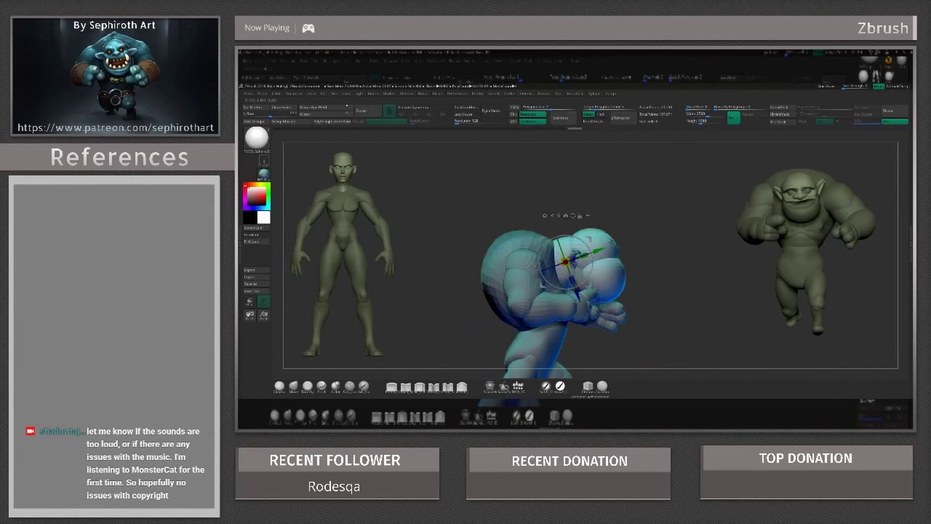
{"action": "right_click_drag", "start_coordinate": [676, 240], "coordinate": [673, 224]}
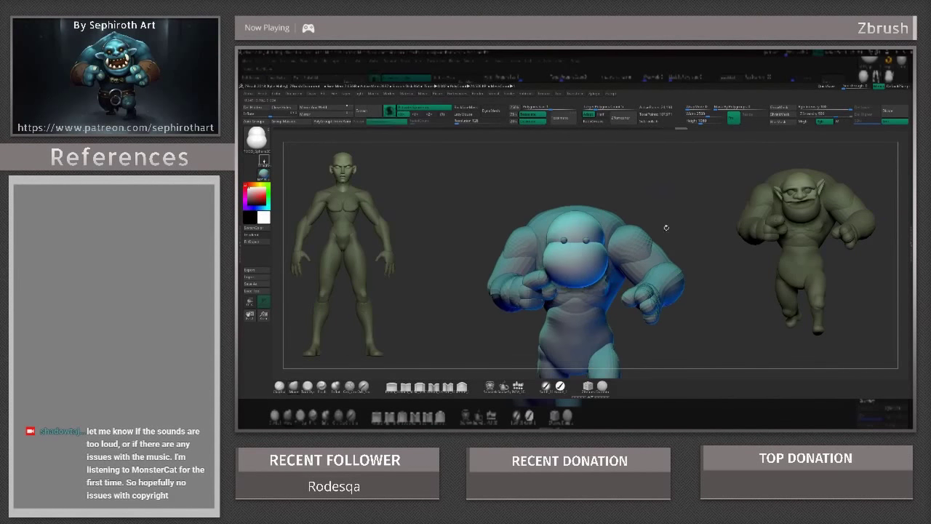
- Orbit the ogre from a close head view through profile to front, tilting the head up
{"action": "right_click_drag", "start_coordinate": [665, 225], "coordinate": [553, 211]}
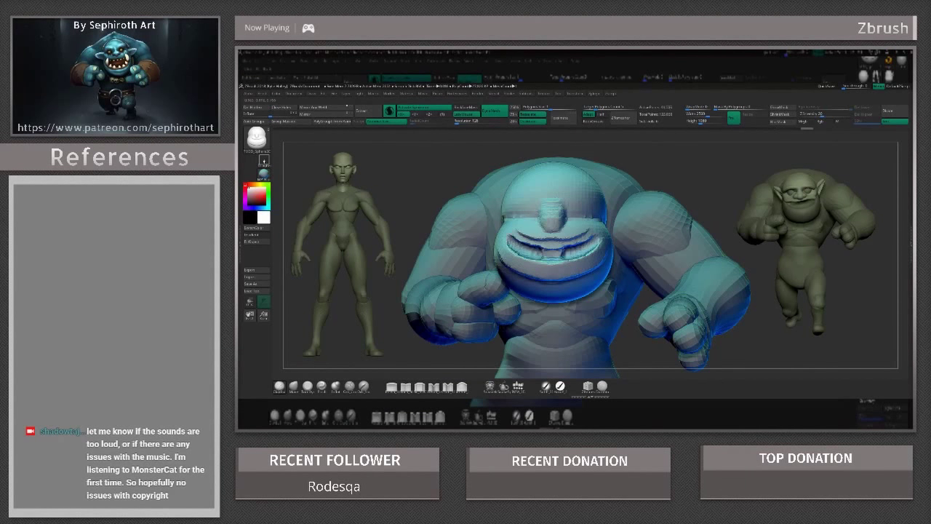
{"action": "mouse_move", "coordinate": [553, 212]}
{"action": "right_mouse_down"}
{"action": "mouse_move", "coordinate": [638, 152]}
{"action": "mouse_move", "coordinate": [641, 182]}
{"action": "mouse_move", "coordinate": [576, 288]}
{"action": "mouse_move", "coordinate": [552, 298]}
{"action": "mouse_move", "coordinate": [527, 270]}
{"action": "mouse_move", "coordinate": [532, 231]}
{"action": "right_mouse_up"}
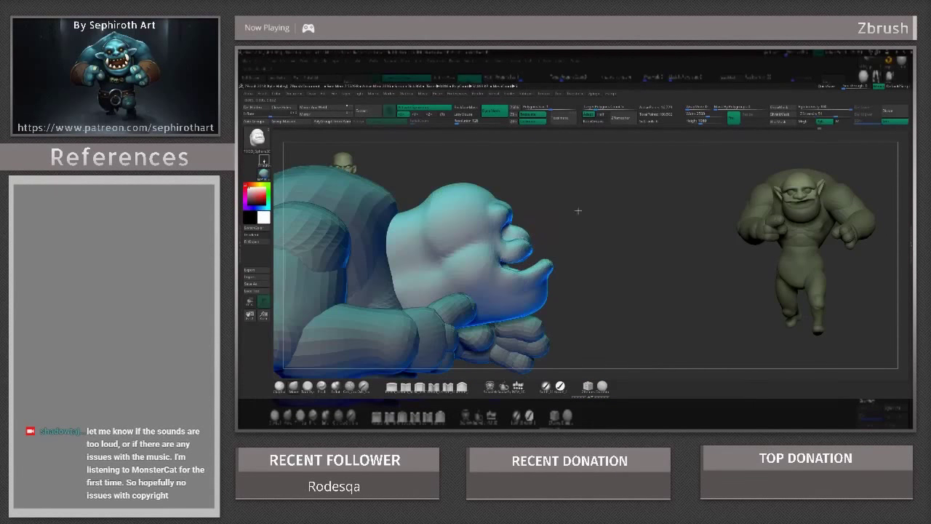
{"action": "mouse_move", "coordinate": [410, 195]}
{"action": "right_mouse_down"}
{"action": "mouse_move", "coordinate": [587, 222]}
{"action": "mouse_move", "coordinate": [575, 200]}
{"action": "mouse_move", "coordinate": [604, 211]}
{"action": "mouse_move", "coordinate": [575, 204]}
{"action": "mouse_move", "coordinate": [575, 275]}
{"action": "right_mouse_up"}
{"action": "mouse_move", "coordinate": [564, 219]}
{"action": "right_mouse_down"}
{"action": "mouse_move", "coordinate": [561, 197]}
{"action": "mouse_move", "coordinate": [560, 247]}
{"action": "right_mouse_up"}
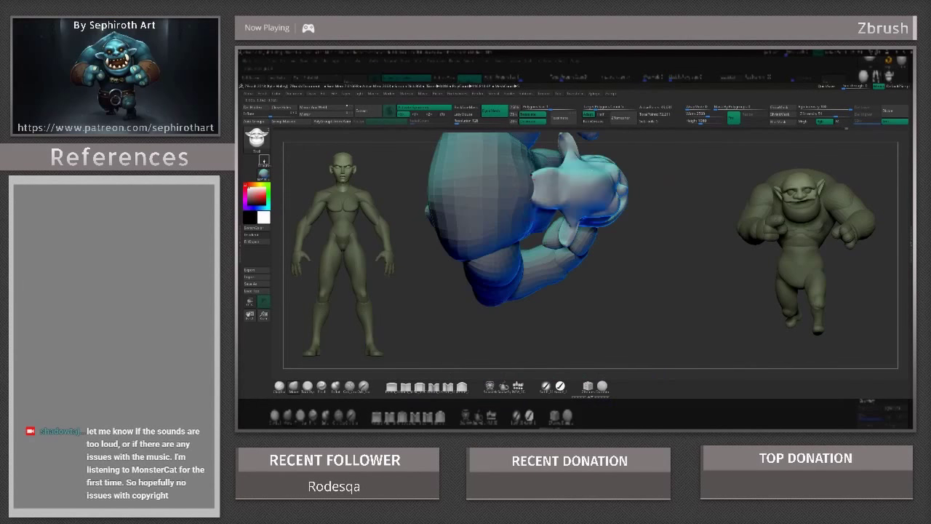
- Turn the ogre to face the viewer and place the Move Transpose gizmo on its head
{"action": "mouse_move", "coordinate": [565, 196]}
{"action": "right_mouse_down"}
{"action": "mouse_move", "coordinate": [529, 256]}
{"action": "mouse_move", "coordinate": [553, 218]}
{"action": "right_mouse_up"}
{"action": "key", "text": "w"}
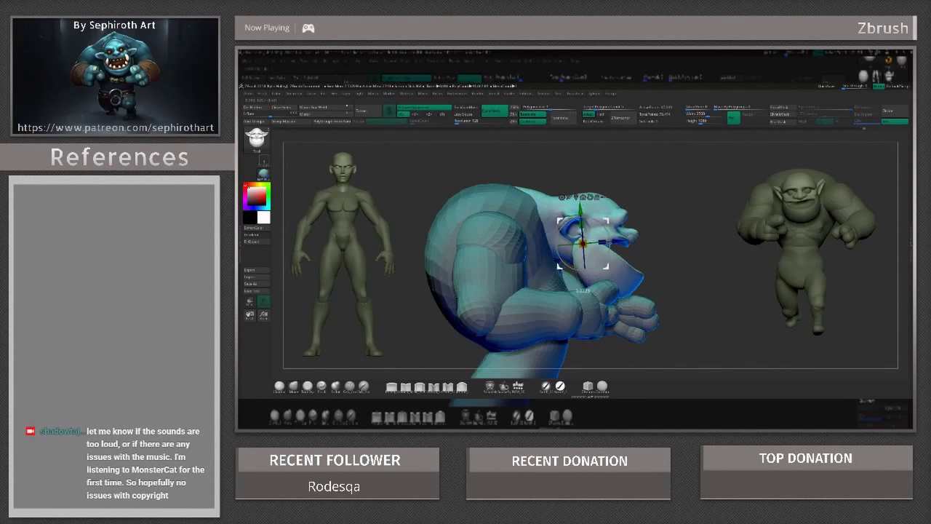
{"action": "mouse_move", "coordinate": [591, 256]}
{"action": "right_mouse_down"}
{"action": "mouse_move", "coordinate": [614, 259]}
{"action": "mouse_move", "coordinate": [535, 258]}
{"action": "mouse_move", "coordinate": [502, 244]}
{"action": "mouse_move", "coordinate": [524, 248]}
{"action": "right_mouse_up"}
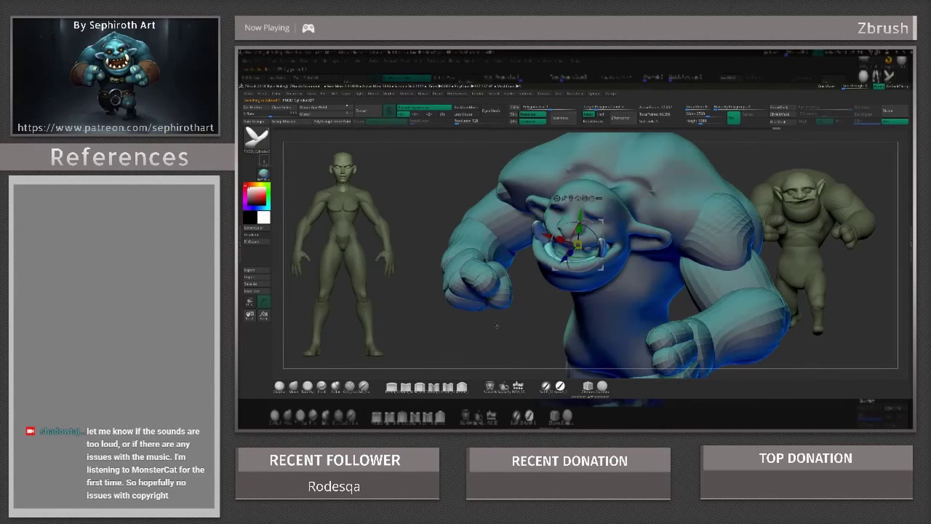
- Orbit the ogre from above back to front, then close in on its fist and fingers
{"action": "left_click_drag", "start_coordinate": [859, 167], "coordinate": [859, 291]}
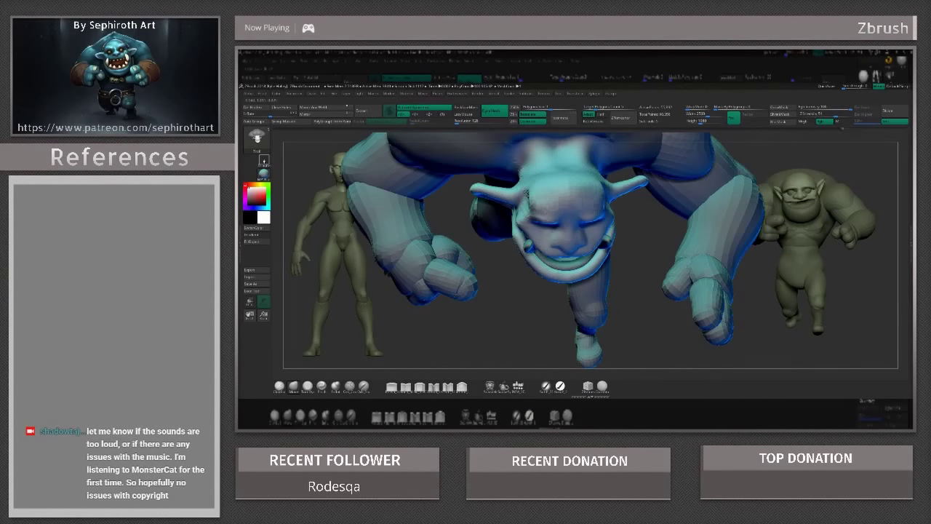
{"action": "left_click_drag", "start_coordinate": [542, 145], "coordinate": [542, 176]}
{"action": "mouse_move", "coordinate": [558, 298]}
{"action": "left_mouse_down"}
{"action": "mouse_move", "coordinate": [491, 343]}
{"action": "mouse_move", "coordinate": [485, 277]}
{"action": "mouse_move", "coordinate": [544, 310]}
{"action": "mouse_move", "coordinate": [501, 304]}
{"action": "mouse_move", "coordinate": [547, 305]}
{"action": "mouse_move", "coordinate": [505, 250]}
{"action": "mouse_move", "coordinate": [507, 269]}
{"action": "left_mouse_up"}
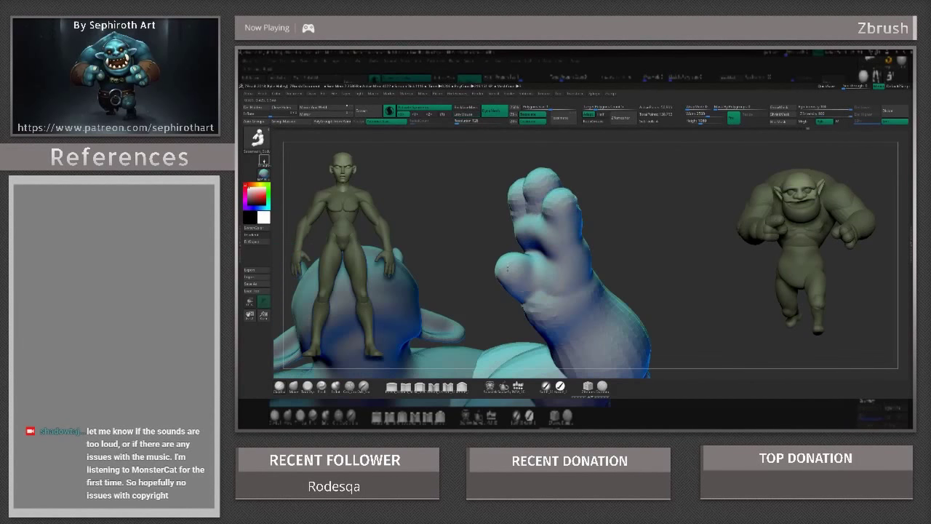
{"action": "left_click_drag", "start_coordinate": [537, 297], "coordinate": [546, 299]}
{"action": "left_click_drag", "start_coordinate": [624, 280], "coordinate": [557, 290]}
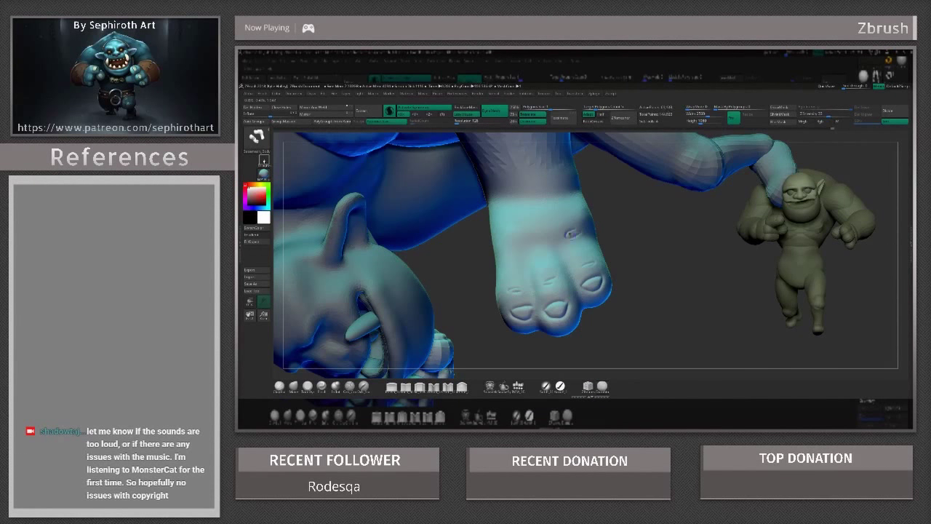
{"action": "mouse_move", "coordinate": [577, 251]}
{"action": "left_mouse_down"}
{"action": "mouse_move", "coordinate": [565, 259]}
{"action": "mouse_move", "coordinate": [574, 275]}
{"action": "left_mouse_up"}
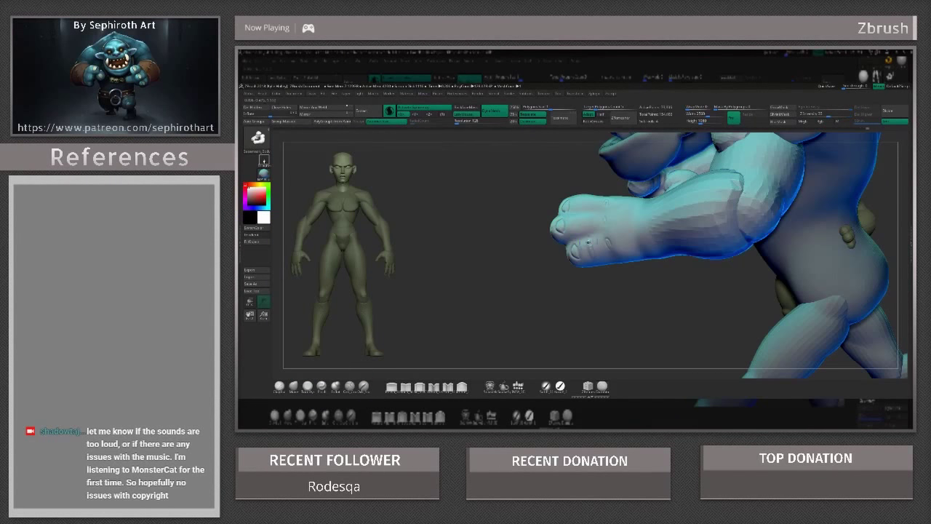
{"action": "mouse_move", "coordinate": [582, 240]}
{"action": "left_mouse_down"}
{"action": "mouse_move", "coordinate": [565, 241]}
{"action": "mouse_move", "coordinate": [663, 264]}
{"action": "left_mouse_up"}
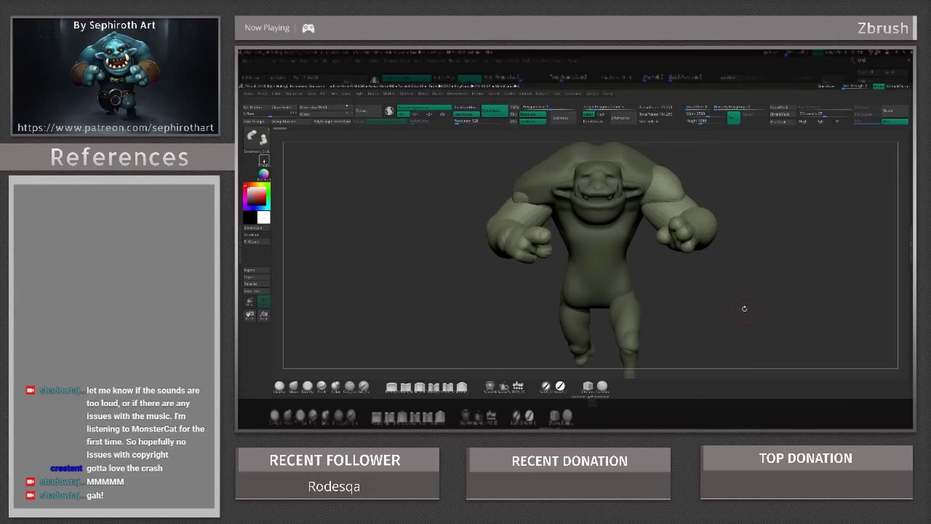
- View the reloaded ogre from a higher angle
{"action": "left_click_drag", "start_coordinate": [745, 308], "coordinate": [279, 238]}
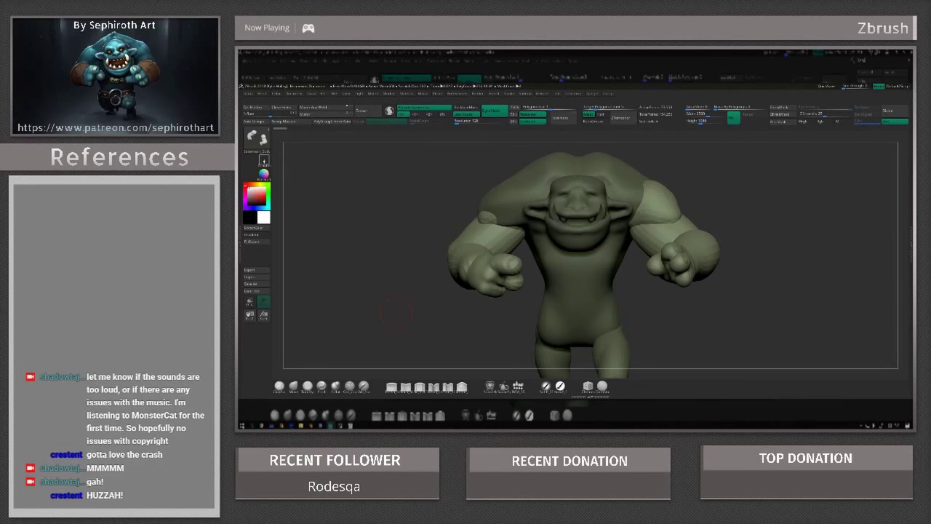
{"action": "left_click_drag", "start_coordinate": [396, 311], "coordinate": [681, 288]}
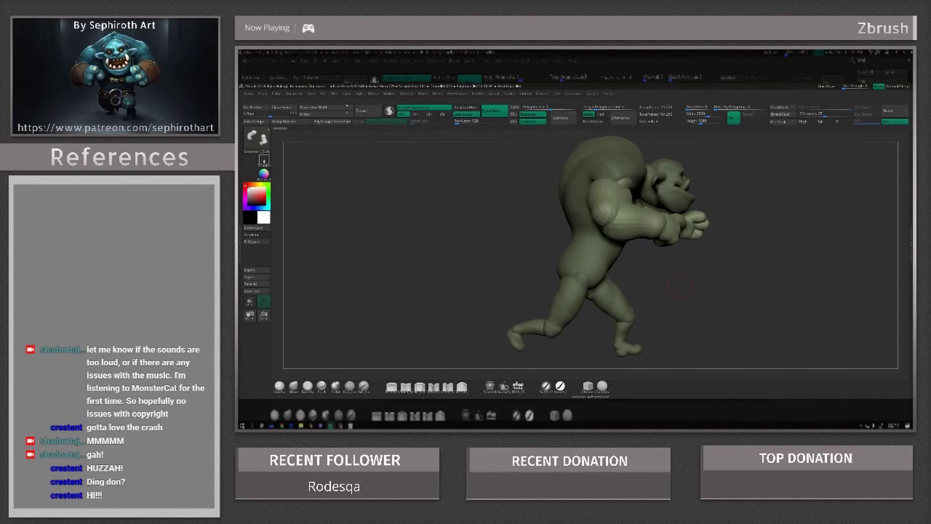
{"action": "left_click_drag", "start_coordinate": [680, 288], "coordinate": [673, 293]}
{"action": "left_click_drag", "start_coordinate": [701, 236], "coordinate": [837, 240]}
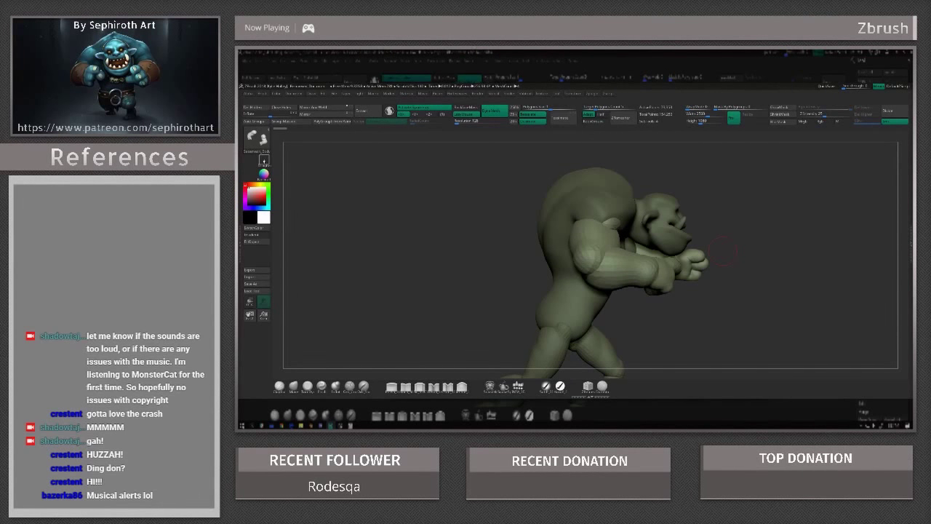
{"action": "left_click_drag", "start_coordinate": [724, 253], "coordinate": [454, 254]}
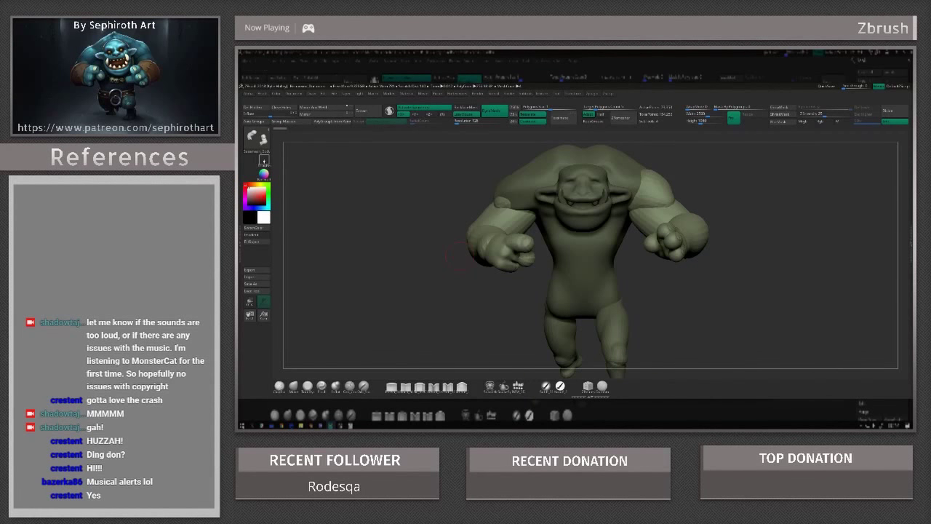
{"action": "mouse_move", "coordinate": [458, 254]}
{"action": "left_mouse_down"}
{"action": "mouse_move", "coordinate": [614, 269]}
{"action": "mouse_move", "coordinate": [524, 265]}
{"action": "mouse_move", "coordinate": [502, 218]}
{"action": "mouse_move", "coordinate": [724, 262]}
{"action": "mouse_move", "coordinate": [740, 203]}
{"action": "mouse_move", "coordinate": [654, 218]}
{"action": "mouse_move", "coordinate": [547, 201]}
{"action": "mouse_move", "coordinate": [481, 269]}
{"action": "left_mouse_up"}
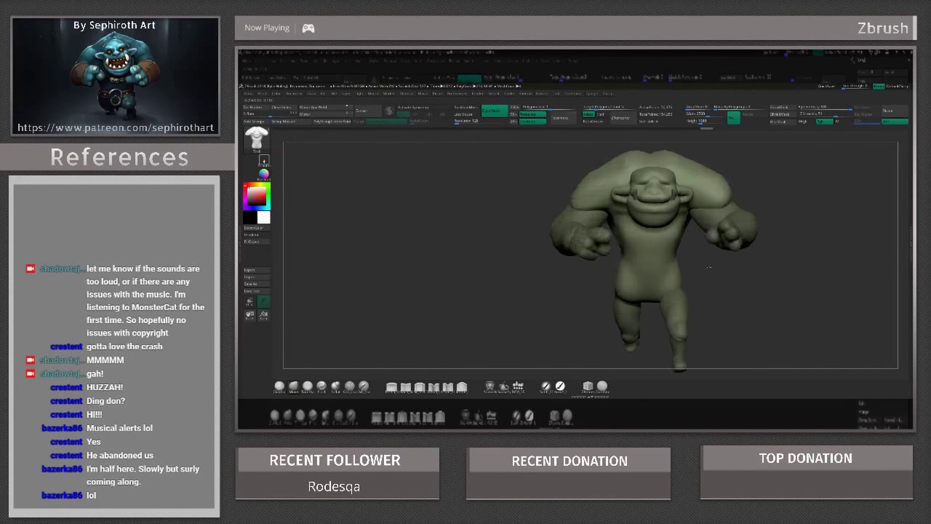
{"action": "key", "text": "q"}
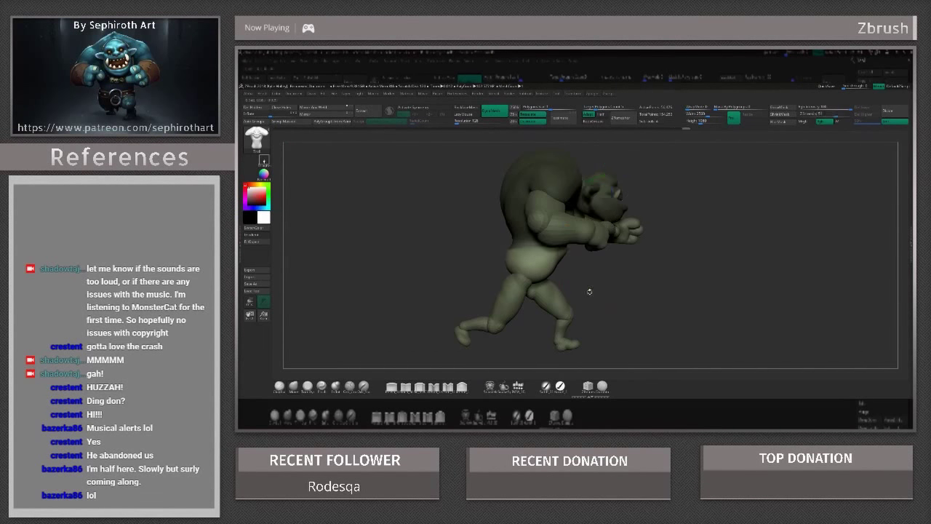
{"action": "left_click_drag", "start_coordinate": [526, 247], "coordinate": [613, 273]}
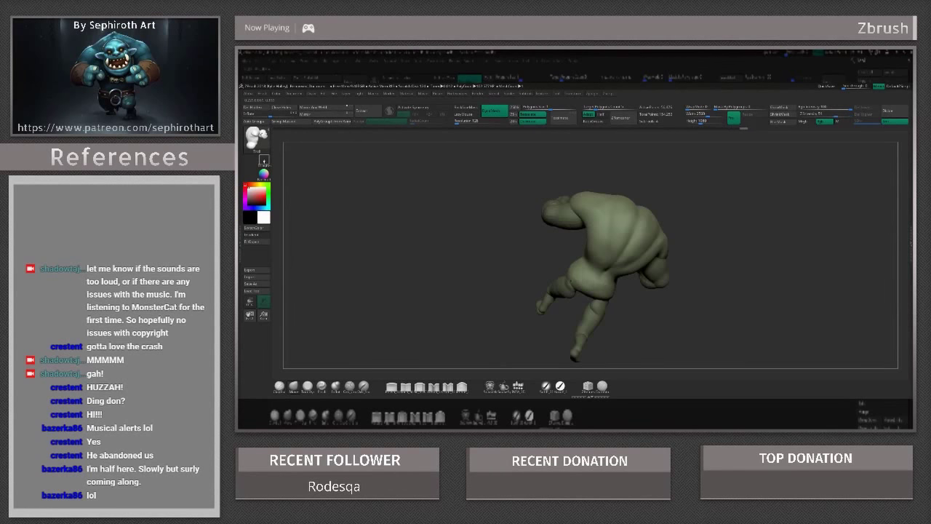
{"action": "mouse_move", "coordinate": [472, 277]}
{"action": "left_mouse_down"}
{"action": "mouse_move", "coordinate": [538, 280]}
{"action": "mouse_move", "coordinate": [590, 234]}
{"action": "left_mouse_up"}
{"action": "mouse_move", "coordinate": [589, 266]}
{"action": "left_mouse_down"}
{"action": "mouse_move", "coordinate": [605, 300]}
{"action": "mouse_move", "coordinate": [308, 388]}
{"action": "left_mouse_up"}
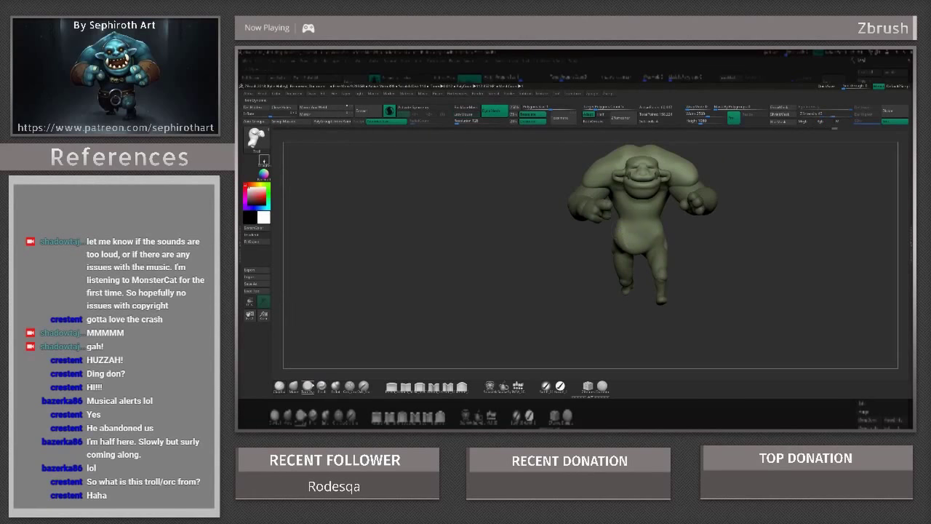
{"action": "left_click_drag", "start_coordinate": [660, 229], "coordinate": [602, 317]}
{"action": "mouse_move", "coordinate": [606, 253]}
{"action": "left_mouse_down"}
{"action": "mouse_move", "coordinate": [625, 277]}
{"action": "mouse_move", "coordinate": [681, 236]}
{"action": "mouse_move", "coordinate": [542, 312]}
{"action": "left_mouse_up"}
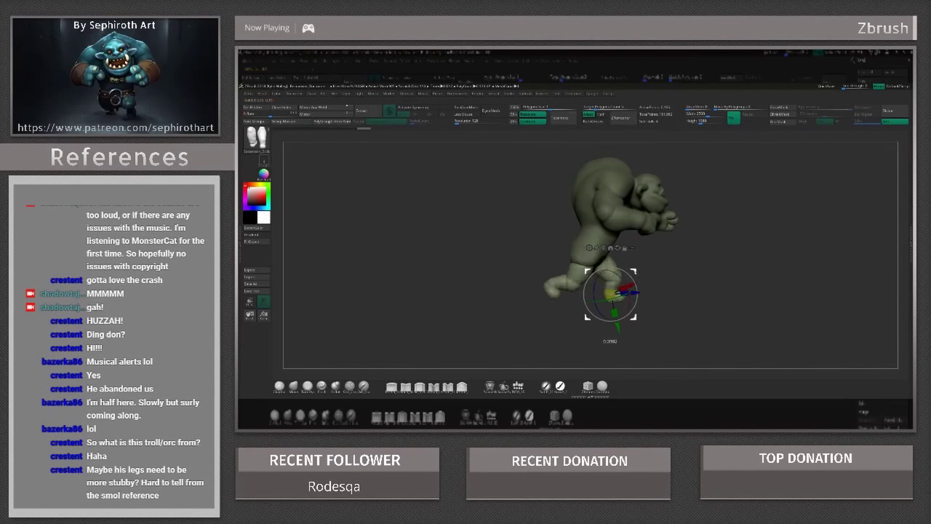
- Scale the belt cylinder around the ogre's waist and check it from the back
{"action": "mouse_move", "coordinate": [542, 313]}
{"action": "left_mouse_down"}
{"action": "mouse_move", "coordinate": [606, 299]}
{"action": "mouse_move", "coordinate": [602, 238]}
{"action": "left_mouse_up"}
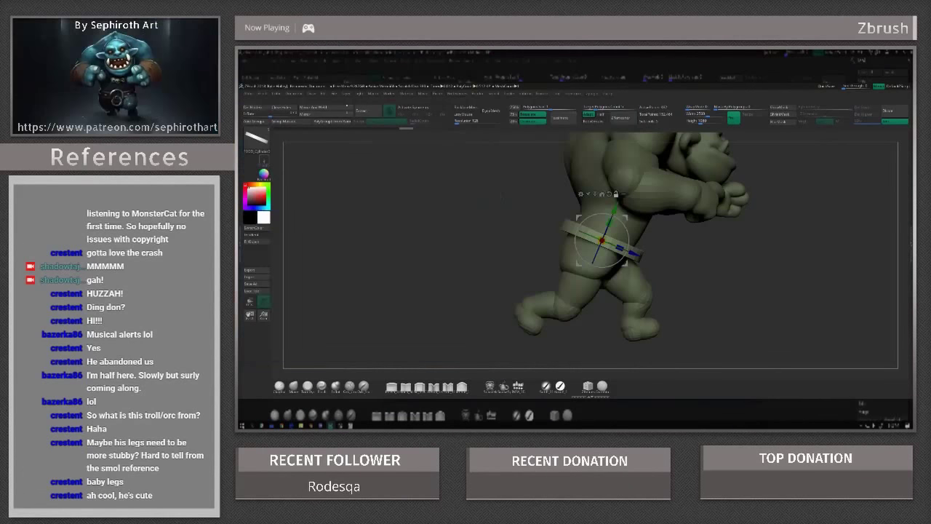
{"action": "mouse_move", "coordinate": [546, 260]}
{"action": "left_mouse_down"}
{"action": "mouse_move", "coordinate": [525, 271]}
{"action": "mouse_move", "coordinate": [739, 265]}
{"action": "left_mouse_up"}
{"action": "key", "text": "f"}
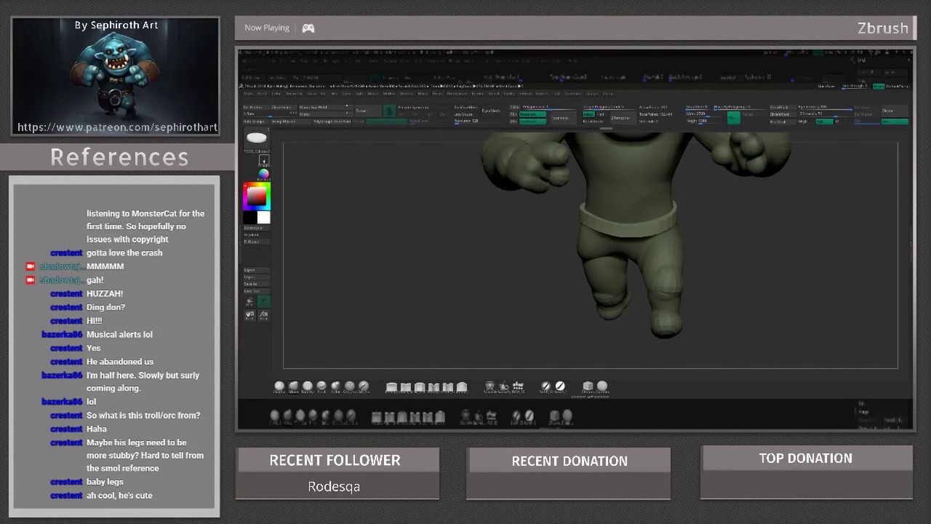
- Append a torus and settle it as a ring on the belt front, then reselect the belt
{"action": "left_click", "coordinate": [891, 243]}
{"action": "left_click", "coordinate": [886, 274]}
{"action": "key", "text": "ctrl+z"}
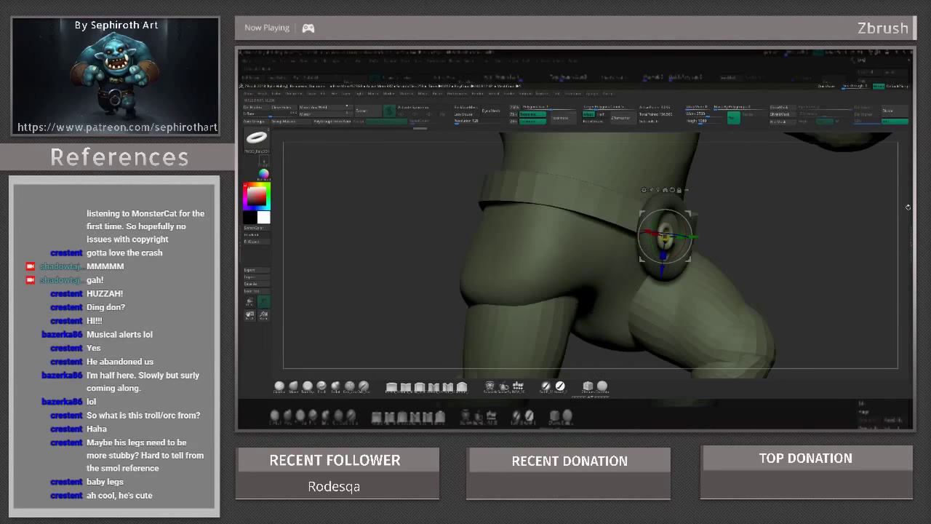
{"action": "mouse_move", "coordinate": [800, 305]}
{"action": "left_mouse_down"}
{"action": "mouse_move", "coordinate": [673, 258]}
{"action": "mouse_move", "coordinate": [654, 240]}
{"action": "left_mouse_up"}
{"action": "left_click_drag", "start_coordinate": [594, 321], "coordinate": [450, 199]}
{"action": "mouse_move", "coordinate": [655, 247]}
{"action": "left_mouse_down"}
{"action": "mouse_move", "coordinate": [727, 251]}
{"action": "mouse_move", "coordinate": [644, 253]}
{"action": "mouse_move", "coordinate": [567, 222]}
{"action": "mouse_move", "coordinate": [698, 240]}
{"action": "left_mouse_up"}
{"action": "left_click", "coordinate": [604, 313], "text": "alt"}
{"action": "key", "text": "f"}
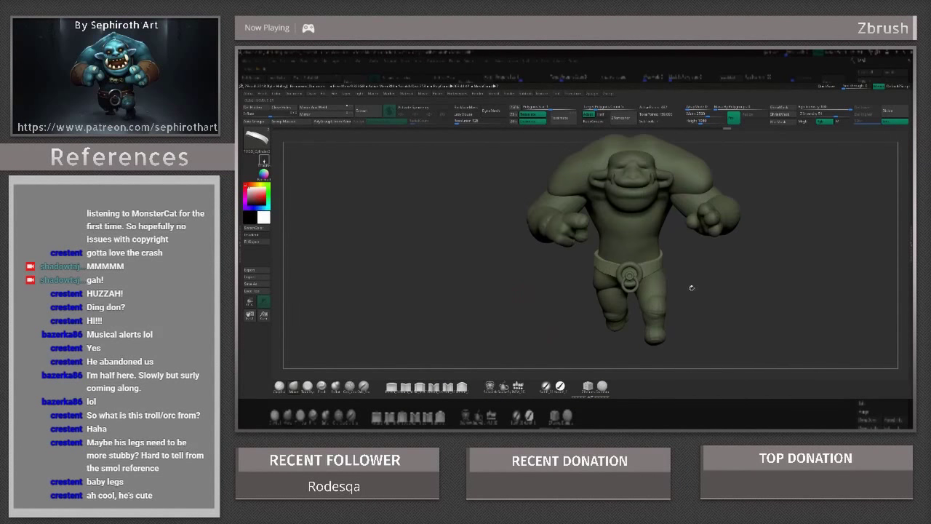
{"action": "key", "text": "q"}
{"action": "left_click_drag", "start_coordinate": [611, 334], "coordinate": [587, 327]}
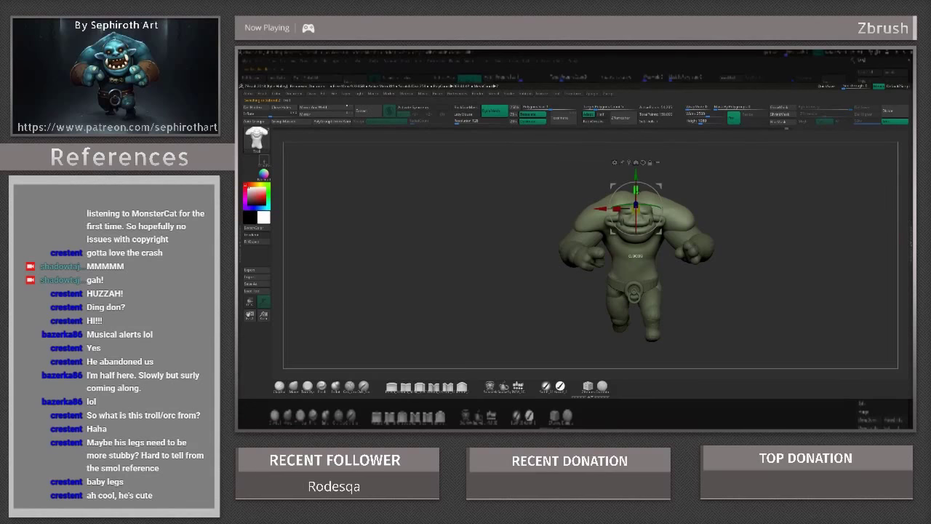
{"action": "left_click_drag", "start_coordinate": [771, 291], "coordinate": [891, 295]}
{"action": "mouse_move", "coordinate": [800, 291]}
{"action": "left_mouse_down"}
{"action": "mouse_move", "coordinate": [858, 292]}
{"action": "mouse_move", "coordinate": [880, 255]}
{"action": "left_mouse_up"}
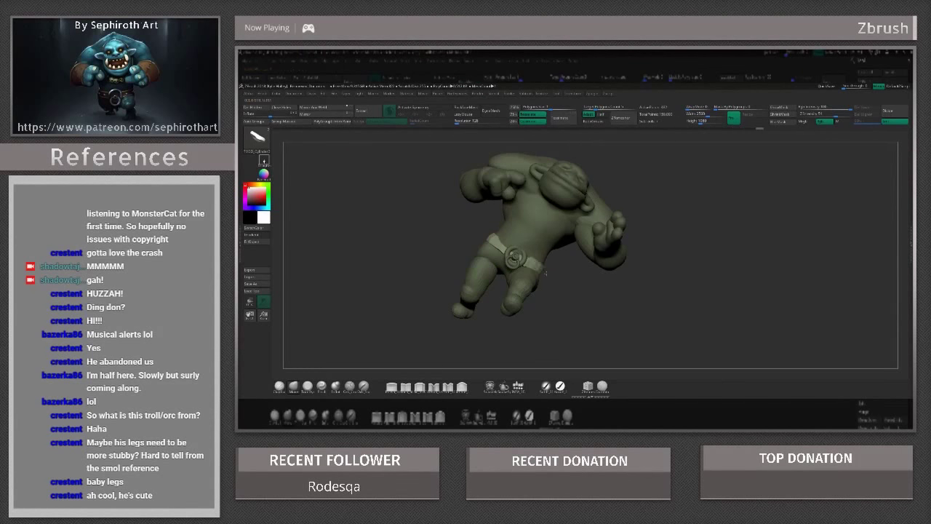
{"action": "mouse_move", "coordinate": [545, 273]}
{"action": "left_mouse_down"}
{"action": "mouse_move", "coordinate": [497, 258]}
{"action": "mouse_move", "coordinate": [553, 268]}
{"action": "mouse_move", "coordinate": [648, 262]}
{"action": "left_mouse_up"}
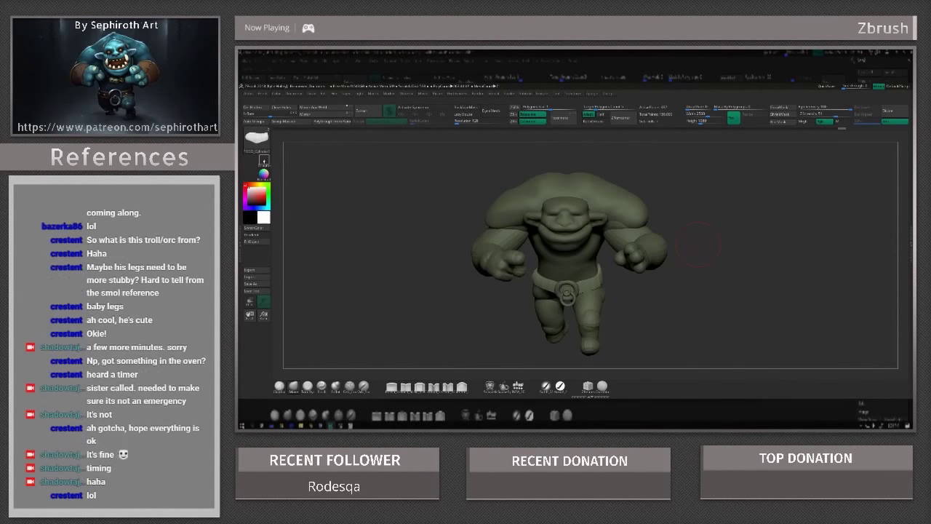
{"action": "mouse_move", "coordinate": [699, 244]}
{"action": "left_mouse_down"}
{"action": "mouse_move", "coordinate": [654, 255]}
{"action": "mouse_move", "coordinate": [698, 248]}
{"action": "left_mouse_up"}
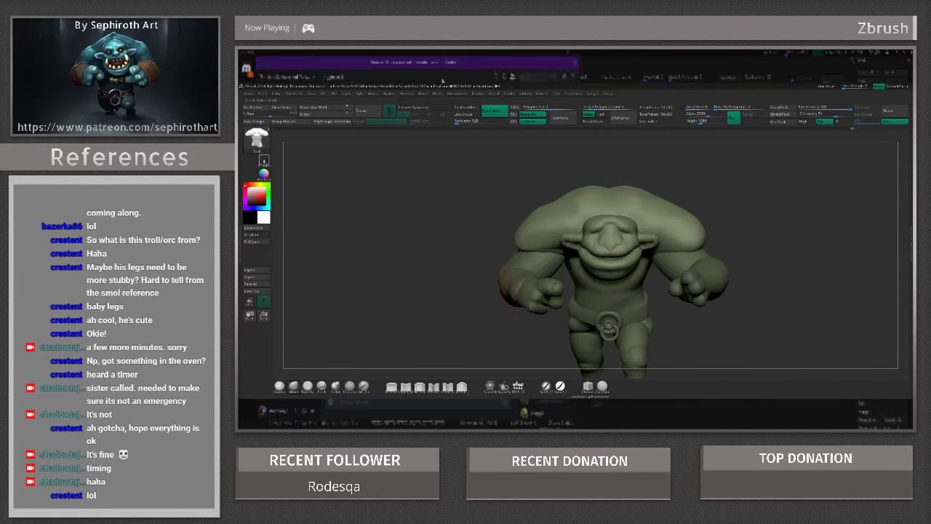
{"action": "scroll", "coordinate": [611, 269], "scroll_direction": "up", "scroll_amount": 2}
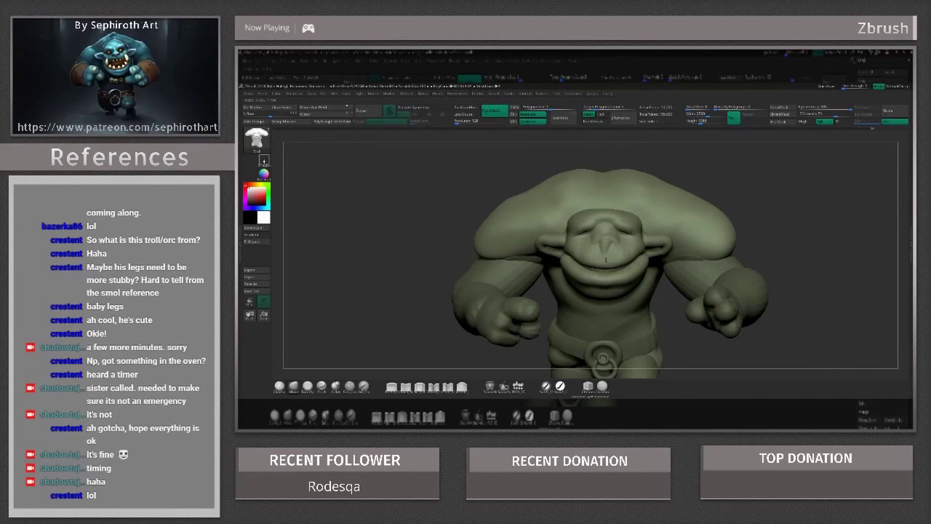
{"action": "mouse_move", "coordinate": [606, 259]}
{"action": "left_mouse_down"}
{"action": "mouse_move", "coordinate": [582, 240]}
{"action": "mouse_move", "coordinate": [609, 207]}
{"action": "left_mouse_up"}
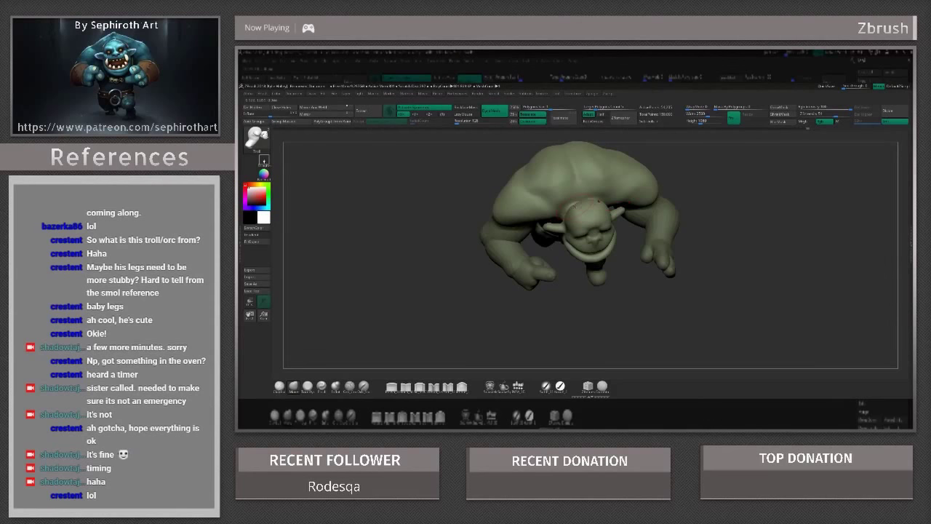
{"action": "left_click_drag", "start_coordinate": [727, 218], "coordinate": [727, 277]}
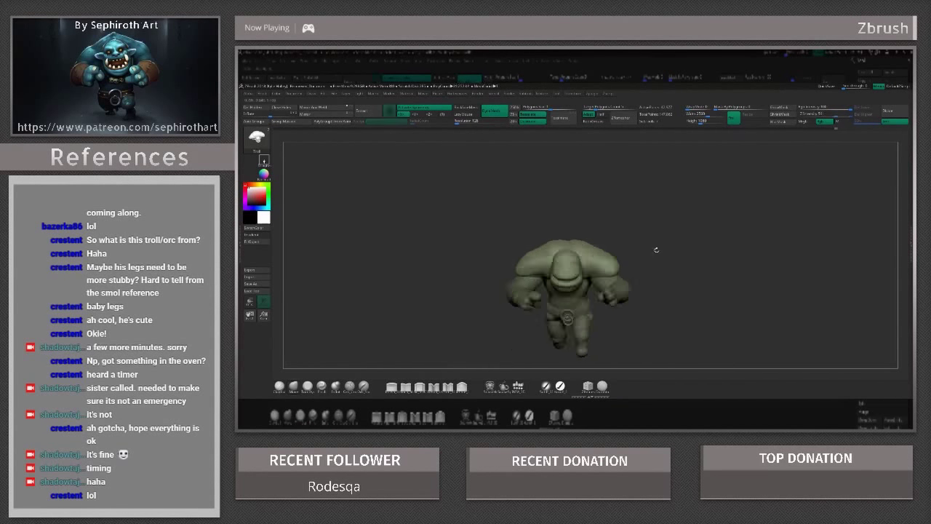
{"action": "mouse_move", "coordinate": [656, 249]}
{"action": "left_mouse_down"}
{"action": "mouse_move", "coordinate": [633, 269]}
{"action": "mouse_move", "coordinate": [640, 247]}
{"action": "left_mouse_up"}
{"action": "mouse_move", "coordinate": [727, 254]}
{"action": "left_mouse_down"}
{"action": "mouse_move", "coordinate": [640, 254]}
{"action": "mouse_move", "coordinate": [728, 233]}
{"action": "mouse_move", "coordinate": [728, 262]}
{"action": "mouse_move", "coordinate": [698, 276]}
{"action": "mouse_move", "coordinate": [727, 269]}
{"action": "mouse_move", "coordinate": [742, 233]}
{"action": "mouse_move", "coordinate": [590, 235]}
{"action": "left_mouse_up"}
{"action": "mouse_move", "coordinate": [565, 300]}
{"action": "left_mouse_down"}
{"action": "mouse_move", "coordinate": [594, 258]}
{"action": "mouse_move", "coordinate": [662, 222]}
{"action": "mouse_move", "coordinate": [600, 232]}
{"action": "mouse_move", "coordinate": [634, 204]}
{"action": "mouse_move", "coordinate": [736, 244]}
{"action": "left_mouse_up"}
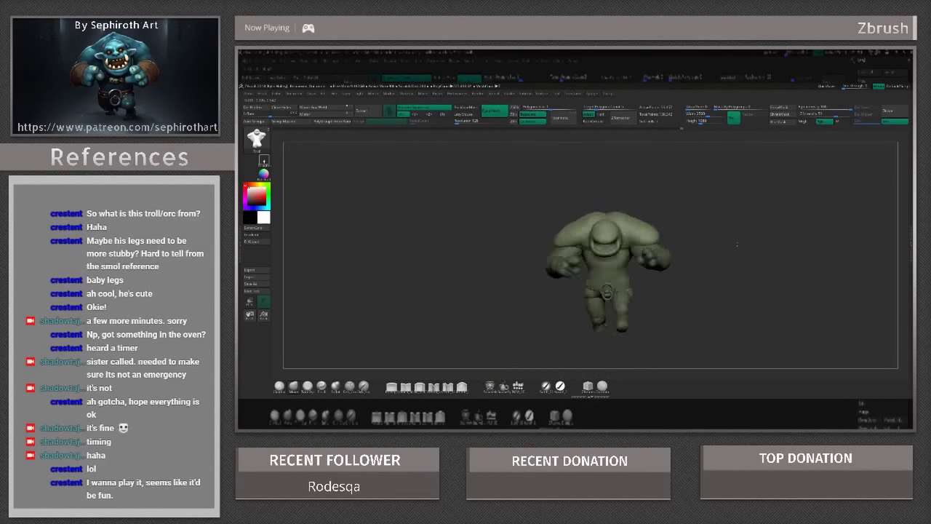
{"action": "mouse_move", "coordinate": [598, 263]}
{"action": "left_mouse_down"}
{"action": "mouse_move", "coordinate": [633, 218]}
{"action": "mouse_move", "coordinate": [545, 281]}
{"action": "mouse_move", "coordinate": [610, 202]}
{"action": "mouse_move", "coordinate": [632, 232]}
{"action": "mouse_move", "coordinate": [560, 299]}
{"action": "mouse_move", "coordinate": [522, 266]}
{"action": "left_mouse_up"}
{"action": "left_click_drag", "start_coordinate": [669, 246], "coordinate": [679, 235]}
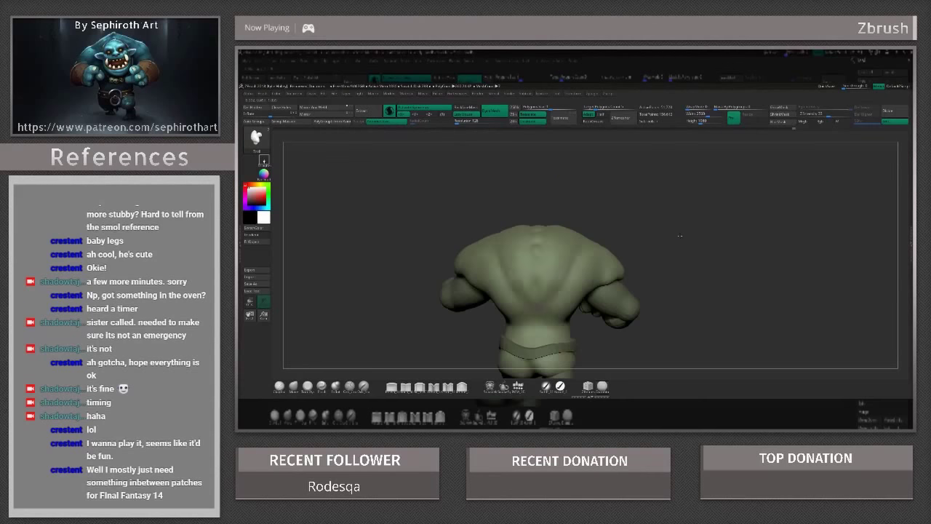
{"action": "left_click_drag", "start_coordinate": [601, 239], "coordinate": [667, 277]}
{"action": "key", "text": "f"}
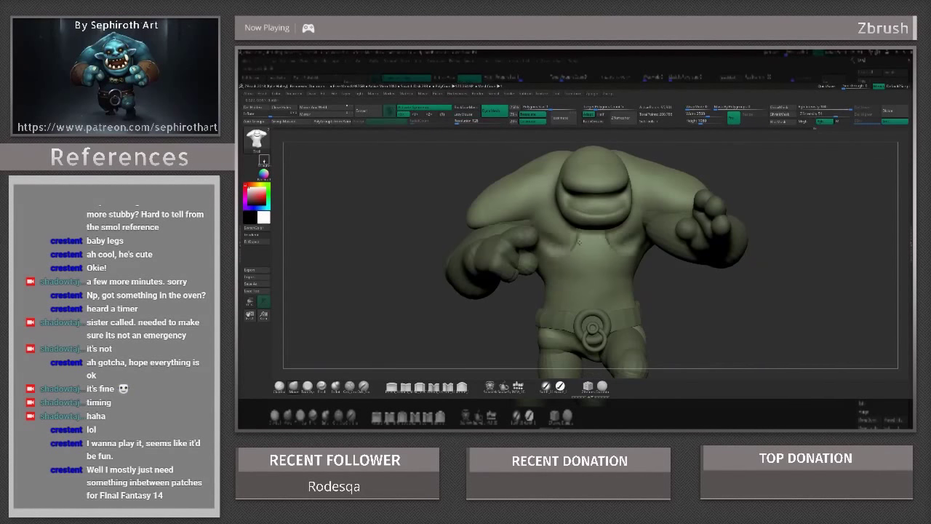
{"action": "mouse_move", "coordinate": [565, 228]}
{"action": "left_mouse_down"}
{"action": "mouse_move", "coordinate": [511, 320]}
{"action": "mouse_move", "coordinate": [550, 298]}
{"action": "left_mouse_up"}
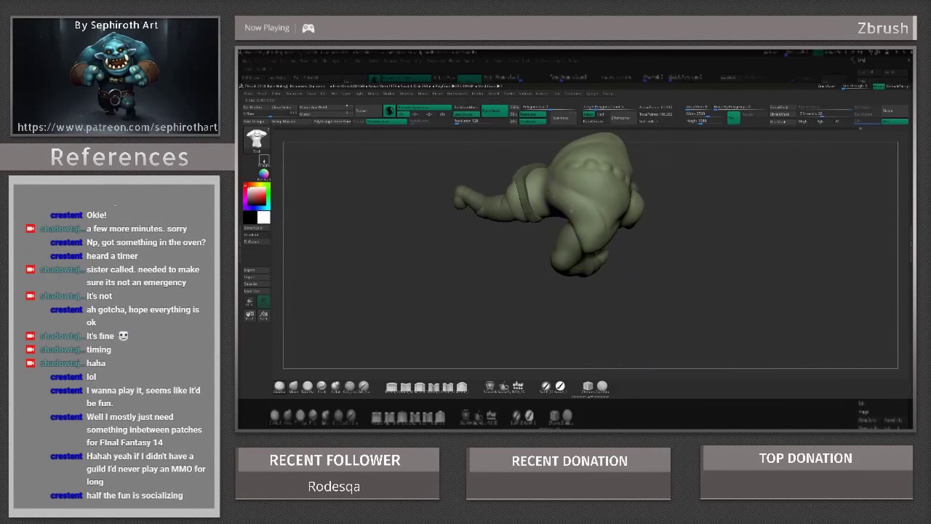
{"action": "mouse_move", "coordinate": [589, 224]}
{"action": "left_mouse_down"}
{"action": "mouse_move", "coordinate": [576, 225]}
{"action": "mouse_move", "coordinate": [647, 244]}
{"action": "mouse_move", "coordinate": [698, 235]}
{"action": "mouse_move", "coordinate": [624, 220]}
{"action": "mouse_move", "coordinate": [684, 247]}
{"action": "mouse_move", "coordinate": [706, 233]}
{"action": "mouse_move", "coordinate": [534, 301]}
{"action": "left_mouse_up"}
{"action": "left_click_drag", "start_coordinate": [584, 315], "coordinate": [637, 281], "text": "alt"}
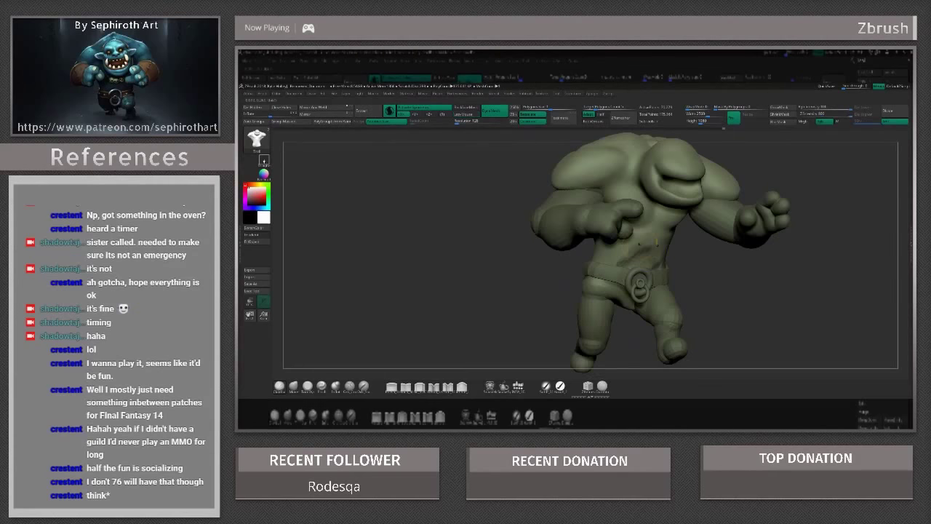
{"action": "mouse_move", "coordinate": [682, 210]}
{"action": "left_mouse_down"}
{"action": "mouse_move", "coordinate": [714, 280]}
{"action": "mouse_move", "coordinate": [768, 277]}
{"action": "mouse_move", "coordinate": [771, 218]}
{"action": "left_mouse_up"}
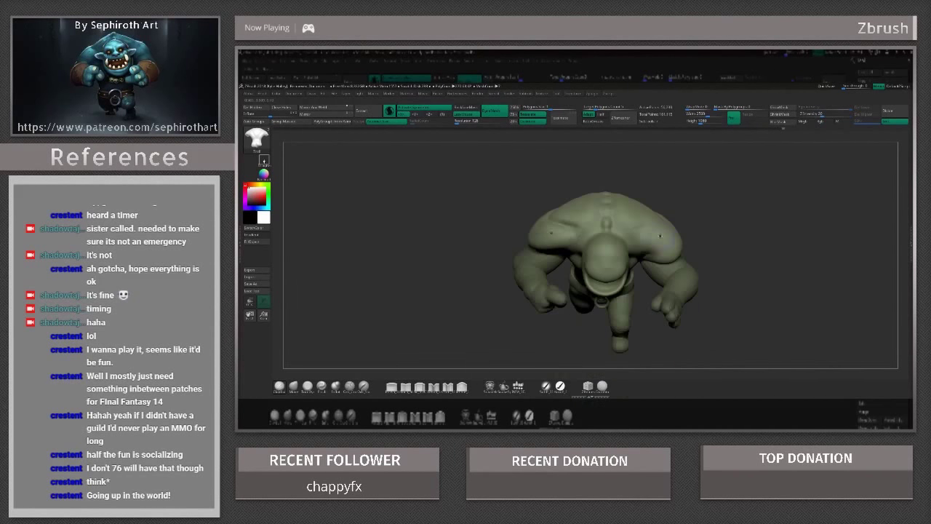
{"action": "mouse_move", "coordinate": [664, 251]}
{"action": "left_mouse_down"}
{"action": "mouse_move", "coordinate": [601, 221]}
{"action": "mouse_move", "coordinate": [683, 175]}
{"action": "left_mouse_up"}
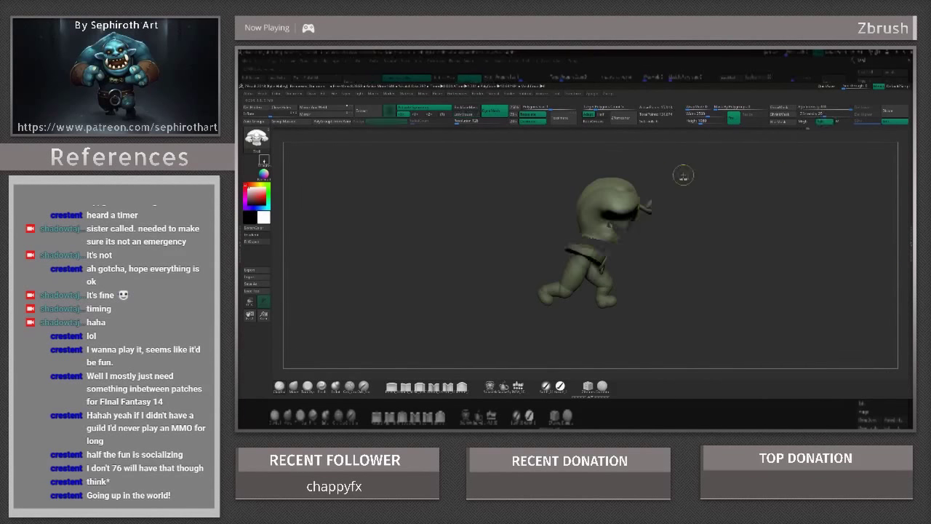
{"action": "left_click_drag", "start_coordinate": [735, 219], "coordinate": [720, 261]}
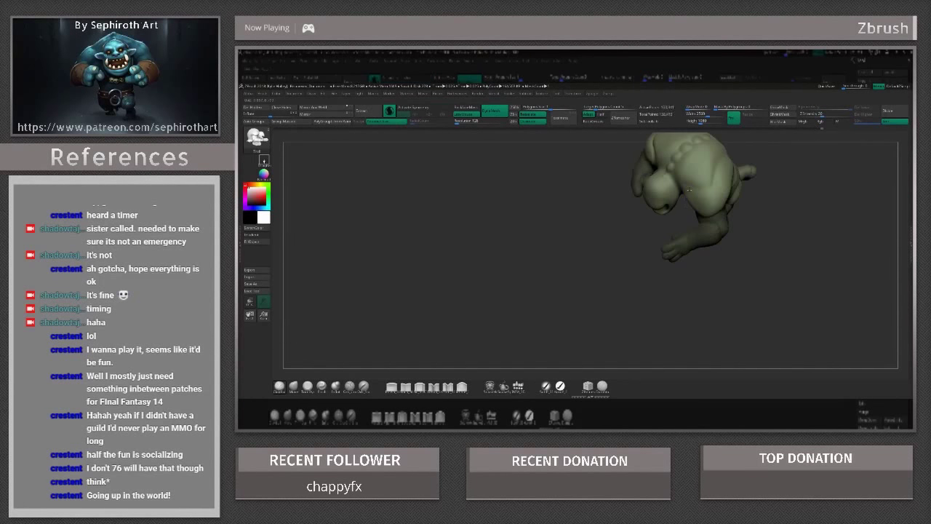
{"action": "mouse_move", "coordinate": [680, 304]}
{"action": "left_mouse_down"}
{"action": "mouse_move", "coordinate": [620, 198]}
{"action": "mouse_move", "coordinate": [545, 255]}
{"action": "mouse_move", "coordinate": [648, 269]}
{"action": "mouse_move", "coordinate": [589, 272]}
{"action": "mouse_move", "coordinate": [681, 254]}
{"action": "mouse_move", "coordinate": [680, 203]}
{"action": "mouse_move", "coordinate": [611, 262]}
{"action": "mouse_move", "coordinate": [640, 218]}
{"action": "mouse_move", "coordinate": [742, 262]}
{"action": "mouse_move", "coordinate": [743, 234]}
{"action": "mouse_move", "coordinate": [565, 316]}
{"action": "mouse_move", "coordinate": [815, 218]}
{"action": "left_mouse_up"}
{"action": "key", "text": "w"}
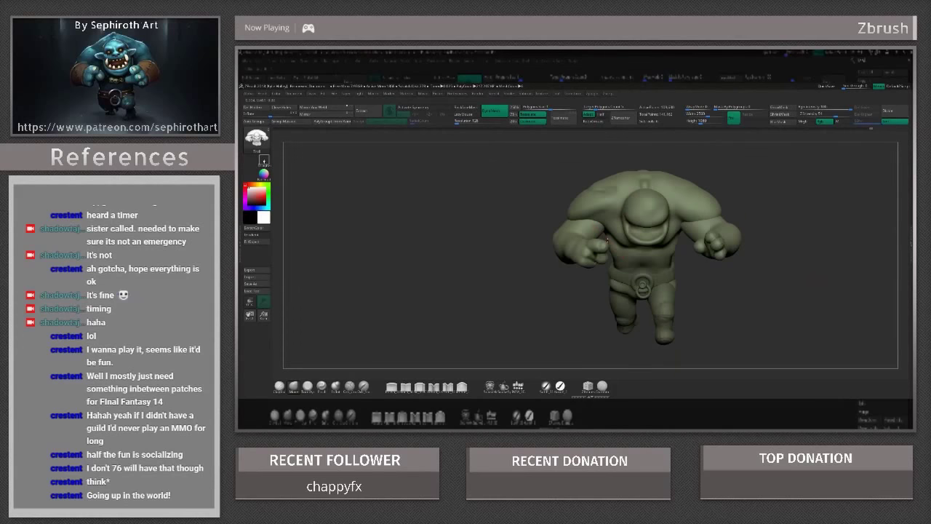
{"action": "mouse_move", "coordinate": [659, 280]}
{"action": "left_mouse_down"}
{"action": "mouse_move", "coordinate": [685, 293]}
{"action": "mouse_move", "coordinate": [596, 236]}
{"action": "mouse_move", "coordinate": [686, 208]}
{"action": "left_mouse_up"}
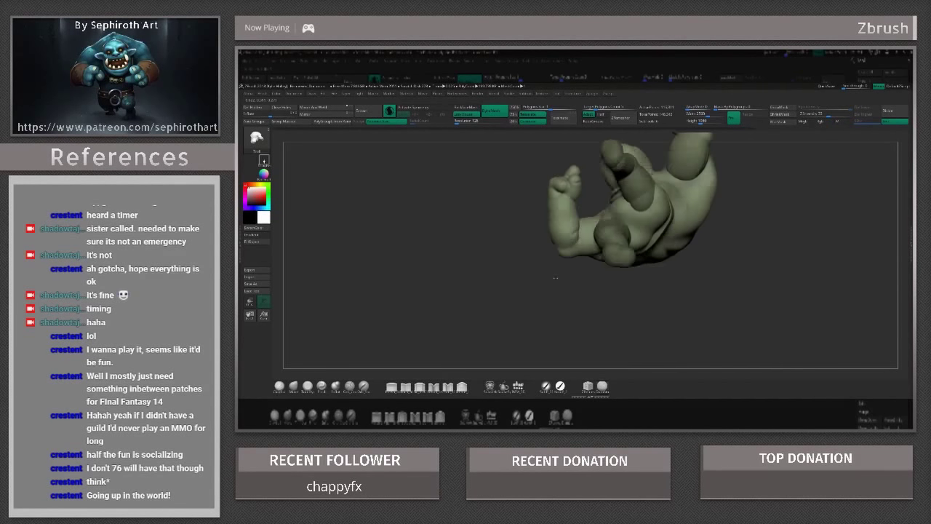
{"action": "left_click_drag", "start_coordinate": [555, 277], "coordinate": [568, 334]}
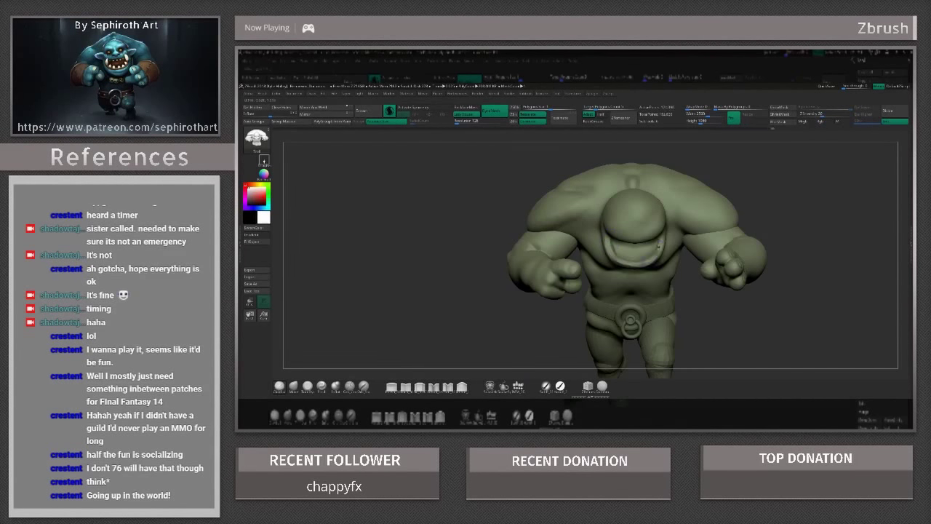
{"action": "mouse_move", "coordinate": [659, 246]}
{"action": "left_mouse_down"}
{"action": "mouse_move", "coordinate": [722, 279]}
{"action": "mouse_move", "coordinate": [387, 381]}
{"action": "mouse_move", "coordinate": [672, 223]}
{"action": "mouse_move", "coordinate": [538, 261]}
{"action": "left_mouse_up"}
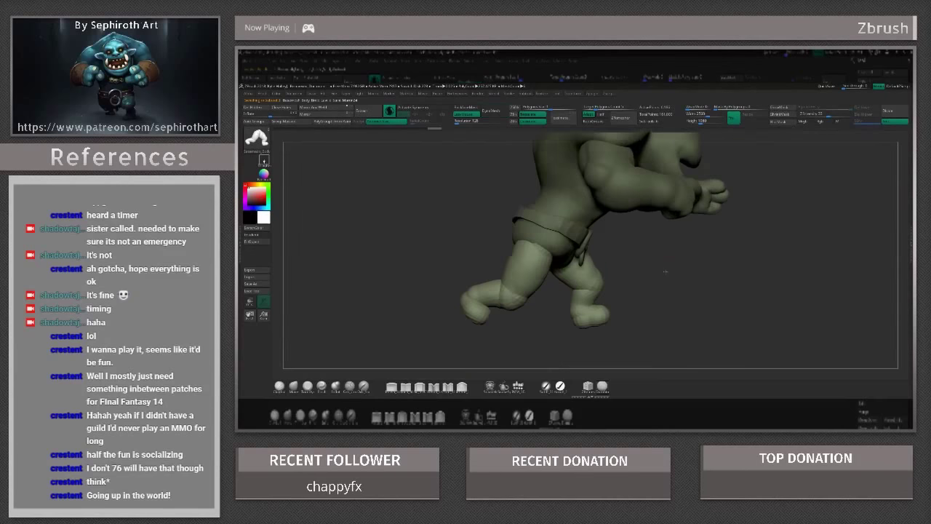
{"action": "key", "text": "w"}
{"action": "mouse_move", "coordinate": [596, 247]}
{"action": "left_mouse_down"}
{"action": "mouse_move", "coordinate": [610, 331]}
{"action": "mouse_move", "coordinate": [593, 320]}
{"action": "left_mouse_up"}
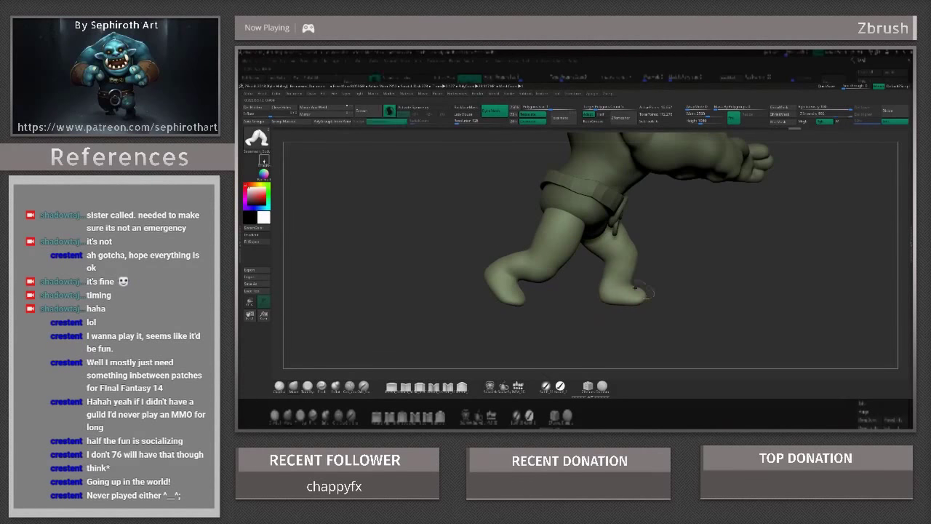
{"action": "mouse_move", "coordinate": [643, 291]}
{"action": "left_mouse_down"}
{"action": "mouse_move", "coordinate": [651, 302]}
{"action": "mouse_move", "coordinate": [620, 325]}
{"action": "mouse_move", "coordinate": [752, 262]}
{"action": "mouse_move", "coordinate": [781, 211]}
{"action": "mouse_move", "coordinate": [592, 287]}
{"action": "left_mouse_up"}
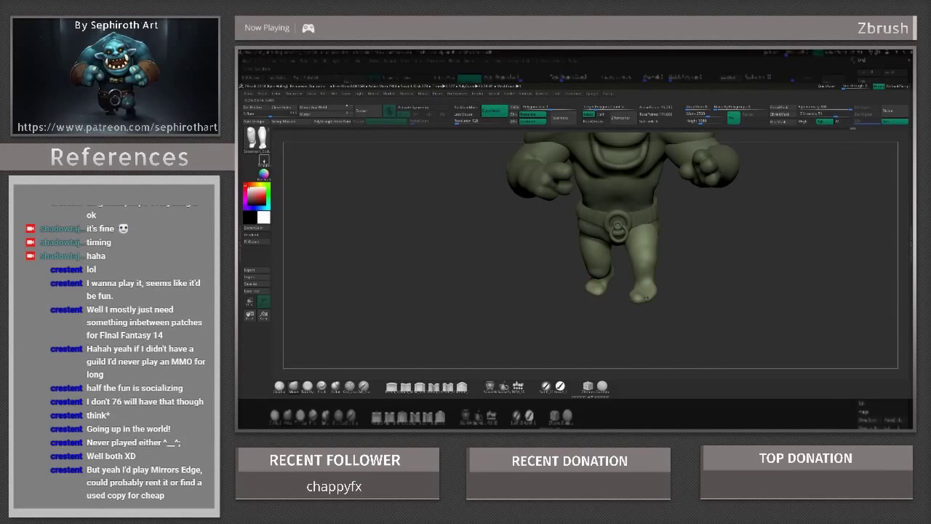
{"action": "mouse_move", "coordinate": [646, 298]}
{"action": "left_mouse_down"}
{"action": "mouse_move", "coordinate": [632, 304]}
{"action": "mouse_move", "coordinate": [699, 276]}
{"action": "left_mouse_up"}
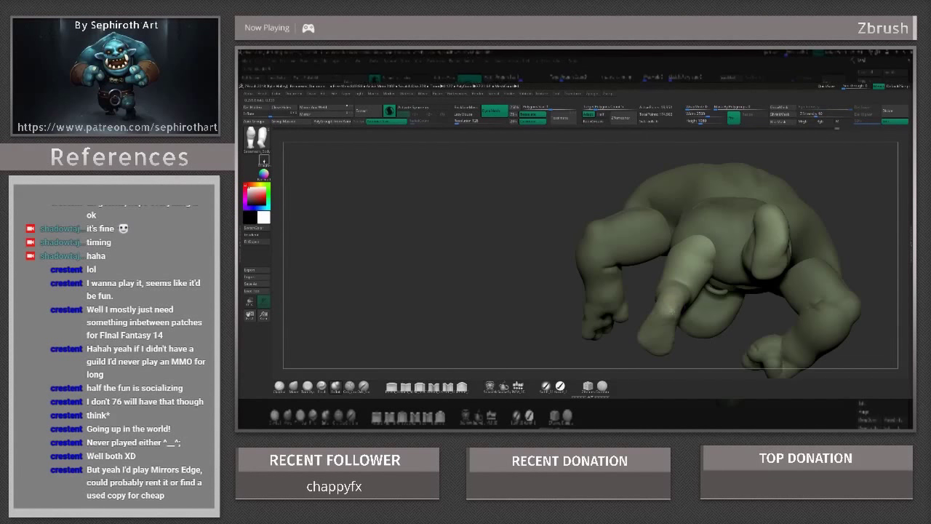
{"action": "mouse_move", "coordinate": [683, 358]}
{"action": "left_mouse_down"}
{"action": "mouse_move", "coordinate": [642, 275]}
{"action": "mouse_move", "coordinate": [720, 288]}
{"action": "mouse_move", "coordinate": [717, 268]}
{"action": "mouse_move", "coordinate": [667, 287]}
{"action": "mouse_move", "coordinate": [704, 297]}
{"action": "mouse_move", "coordinate": [646, 285]}
{"action": "mouse_move", "coordinate": [662, 273]}
{"action": "mouse_move", "coordinate": [635, 281]}
{"action": "mouse_move", "coordinate": [619, 305]}
{"action": "left_mouse_up"}
{"action": "mouse_move", "coordinate": [678, 293]}
{"action": "left_mouse_down"}
{"action": "mouse_move", "coordinate": [750, 255]}
{"action": "mouse_move", "coordinate": [598, 276]}
{"action": "mouse_move", "coordinate": [619, 276]}
{"action": "left_mouse_up"}
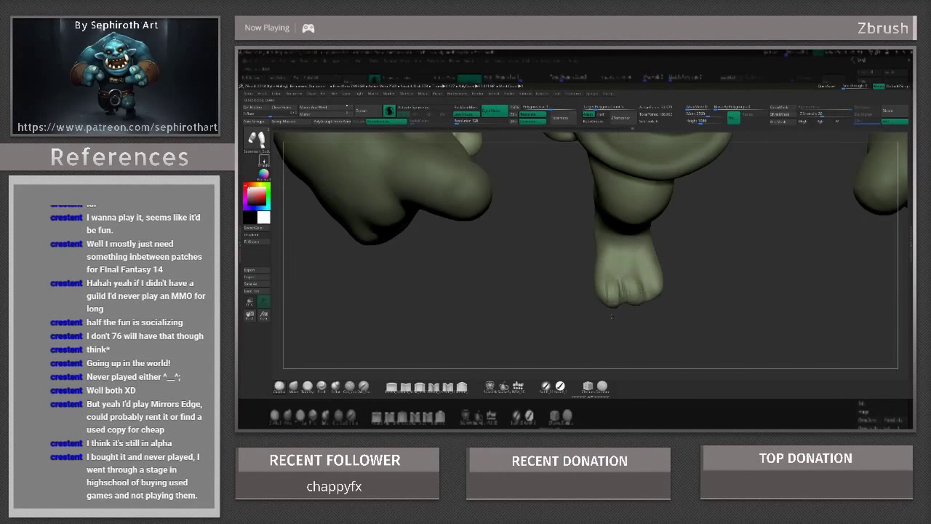
{"action": "left_click_drag", "start_coordinate": [612, 316], "coordinate": [483, 271]}
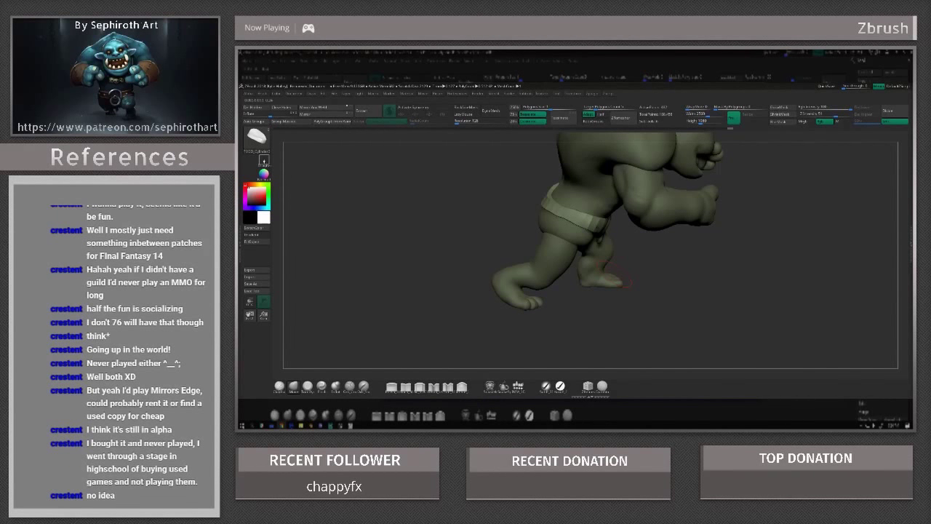
{"action": "left_click_drag", "start_coordinate": [671, 281], "coordinate": [771, 284]}
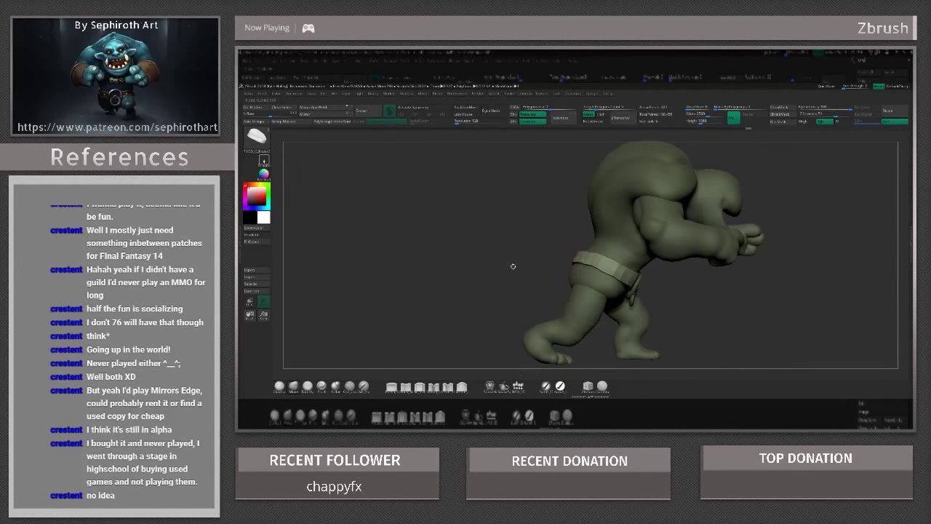
{"action": "left_click_drag", "start_coordinate": [536, 259], "coordinate": [687, 295]}
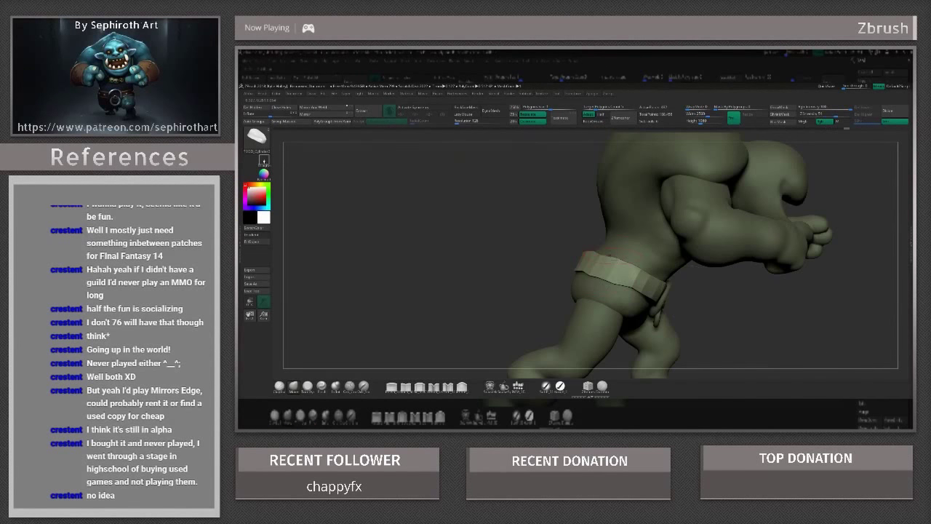
{"action": "left_click_drag", "start_coordinate": [611, 258], "coordinate": [735, 276]}
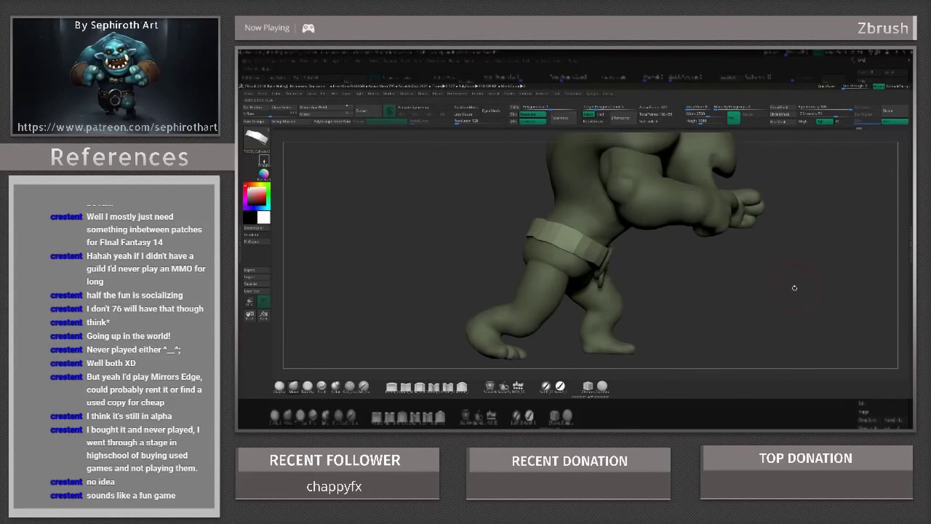
{"action": "left_click_drag", "start_coordinate": [655, 284], "coordinate": [703, 293]}
{"action": "key", "text": "f"}
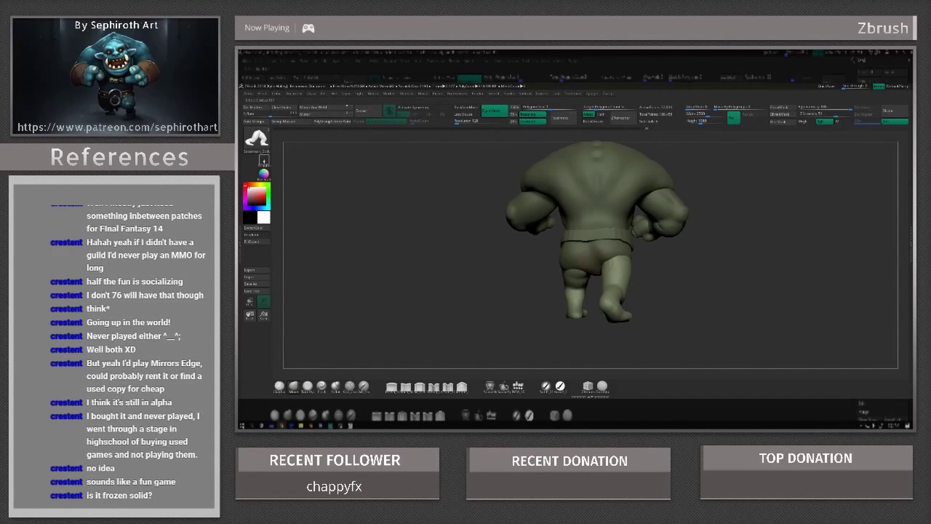
{"action": "mouse_move", "coordinate": [837, 291]}
{"action": "left_mouse_down"}
{"action": "mouse_move", "coordinate": [728, 291]}
{"action": "mouse_move", "coordinate": [737, 272]}
{"action": "mouse_move", "coordinate": [639, 232]}
{"action": "left_mouse_up"}
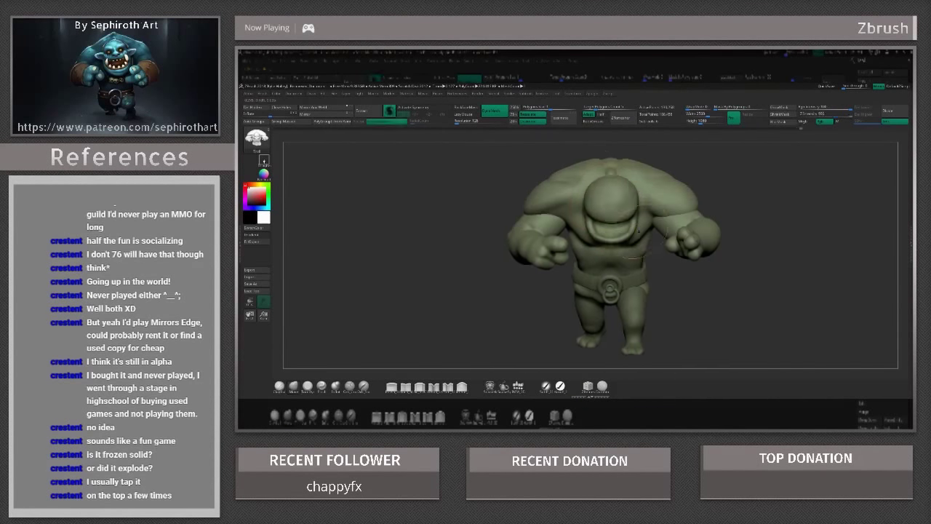
{"action": "key", "text": "w"}
{"action": "mouse_move", "coordinate": [638, 231]}
{"action": "left_mouse_down"}
{"action": "mouse_move", "coordinate": [635, 211]}
{"action": "mouse_move", "coordinate": [625, 218]}
{"action": "mouse_move", "coordinate": [654, 240]}
{"action": "left_mouse_up"}
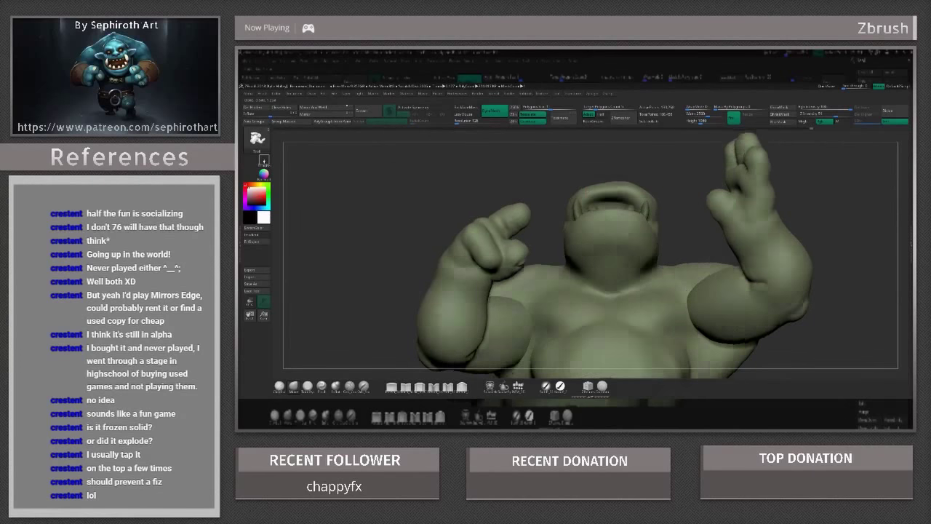
{"action": "key", "text": "f"}
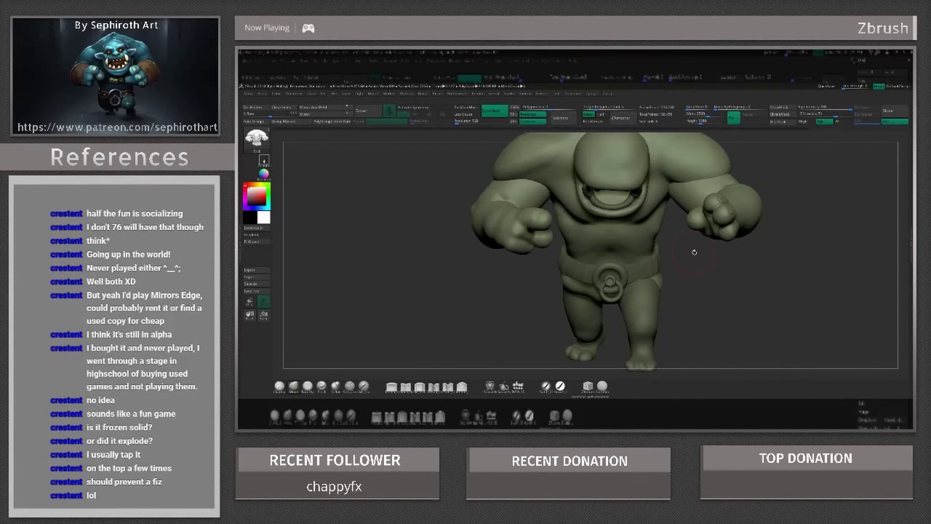
{"action": "mouse_move", "coordinate": [694, 251]}
{"action": "left_mouse_down"}
{"action": "mouse_move", "coordinate": [684, 269]}
{"action": "mouse_move", "coordinate": [691, 306]}
{"action": "left_mouse_up"}
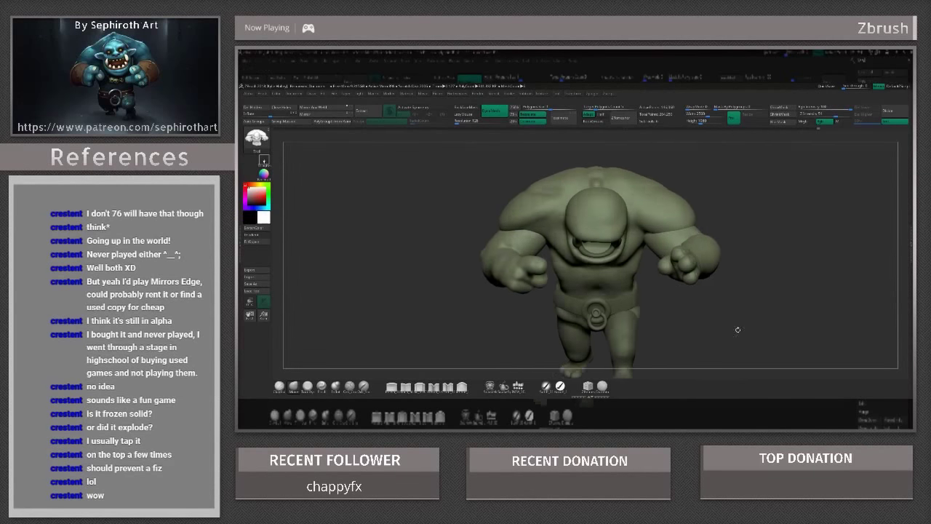
{"action": "mouse_move", "coordinate": [732, 303]}
{"action": "left_mouse_down"}
{"action": "mouse_move", "coordinate": [699, 352]}
{"action": "mouse_move", "coordinate": [358, 374]}
{"action": "mouse_move", "coordinate": [621, 272]}
{"action": "mouse_move", "coordinate": [604, 276]}
{"action": "left_mouse_up"}
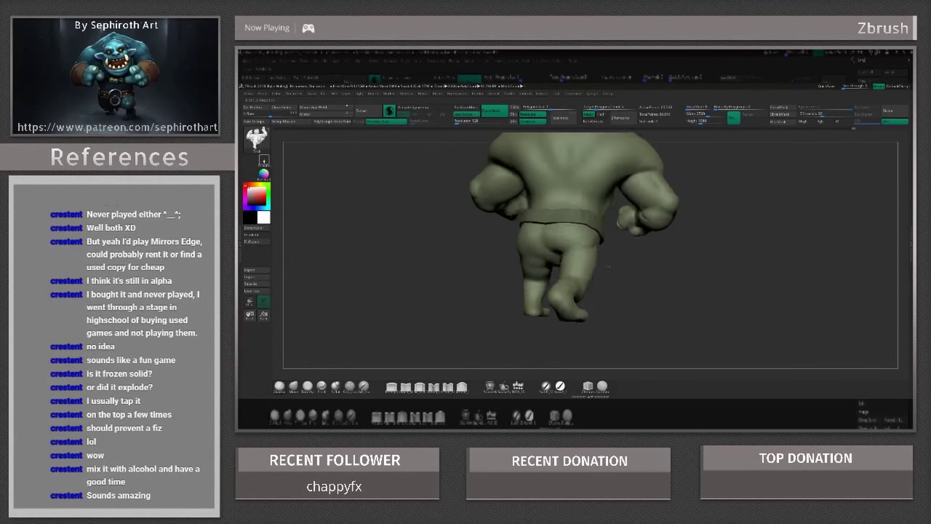
{"action": "mouse_move", "coordinate": [520, 254]}
{"action": "left_mouse_down"}
{"action": "mouse_move", "coordinate": [501, 279]}
{"action": "mouse_move", "coordinate": [635, 246]}
{"action": "mouse_move", "coordinate": [717, 245]}
{"action": "mouse_move", "coordinate": [586, 279]}
{"action": "left_mouse_up"}
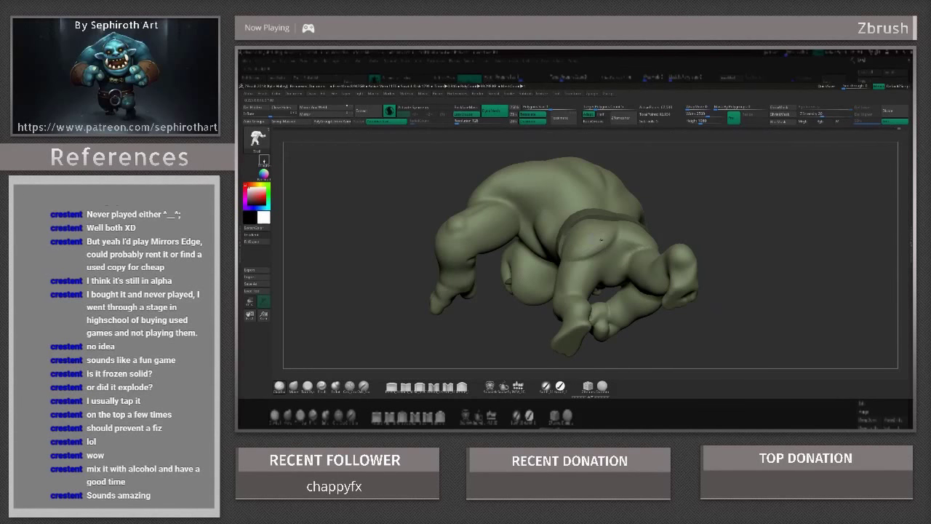
{"action": "mouse_move", "coordinate": [601, 239]}
{"action": "left_mouse_down"}
{"action": "mouse_move", "coordinate": [633, 229]}
{"action": "mouse_move", "coordinate": [767, 246]}
{"action": "mouse_move", "coordinate": [594, 284]}
{"action": "mouse_move", "coordinate": [695, 229]}
{"action": "left_mouse_up"}
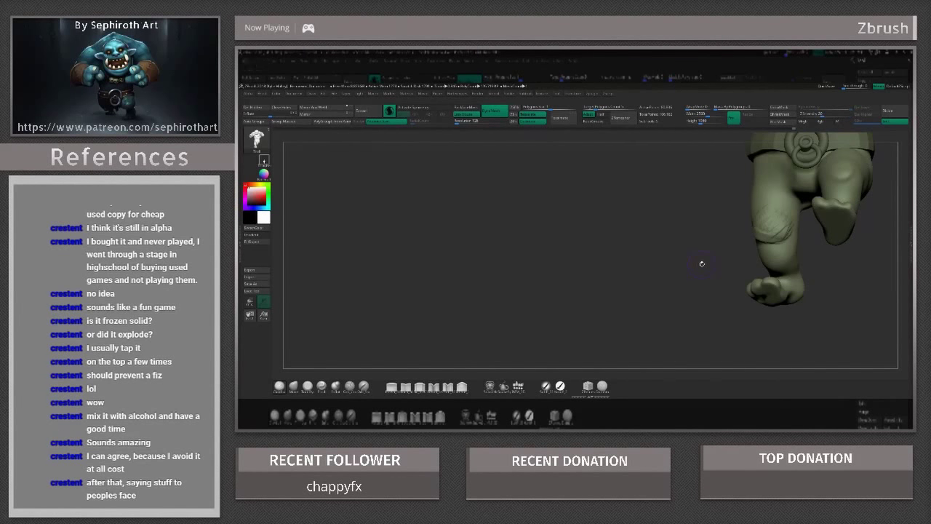
- Inspect the walking pose from side views, briefly opening and dismissing the brush library
{"action": "mouse_move", "coordinate": [702, 263]}
{"action": "left_mouse_down"}
{"action": "mouse_move", "coordinate": [745, 265]}
{"action": "mouse_move", "coordinate": [665, 305]}
{"action": "mouse_move", "coordinate": [663, 273]}
{"action": "mouse_move", "coordinate": [710, 234]}
{"action": "mouse_move", "coordinate": [695, 258]}
{"action": "left_mouse_up"}
{"action": "key", "text": "b"}
{"action": "left_click", "coordinate": [710, 233]}
{"action": "mouse_move", "coordinate": [700, 313]}
{"action": "left_mouse_down"}
{"action": "mouse_move", "coordinate": [777, 237]}
{"action": "mouse_move", "coordinate": [756, 240]}
{"action": "mouse_move", "coordinate": [712, 283]}
{"action": "mouse_move", "coordinate": [669, 247]}
{"action": "mouse_move", "coordinate": [632, 255]}
{"action": "left_mouse_up"}
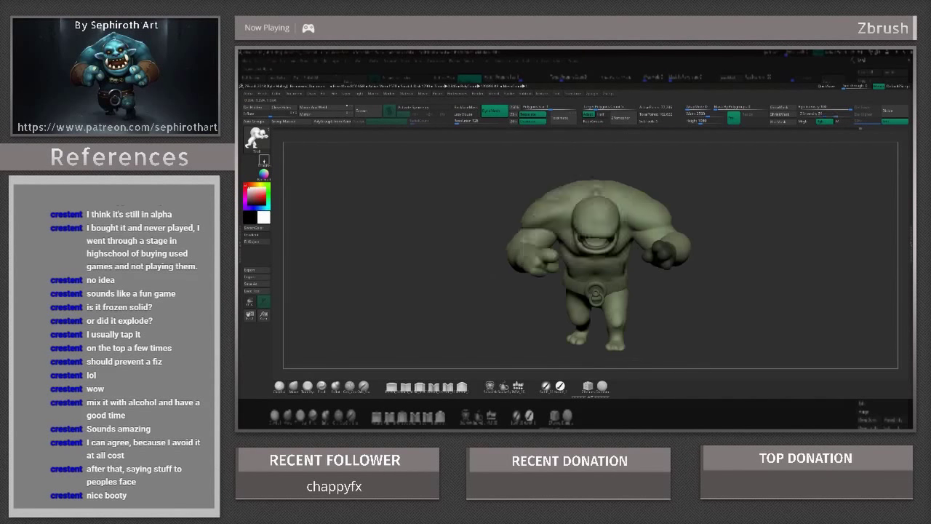
{"action": "mouse_move", "coordinate": [652, 312]}
{"action": "left_mouse_down"}
{"action": "mouse_move", "coordinate": [654, 249]}
{"action": "mouse_move", "coordinate": [645, 320]}
{"action": "mouse_move", "coordinate": [624, 270]}
{"action": "mouse_move", "coordinate": [654, 240]}
{"action": "mouse_move", "coordinate": [690, 230]}
{"action": "mouse_move", "coordinate": [727, 270]}
{"action": "mouse_move", "coordinate": [627, 274]}
{"action": "mouse_move", "coordinate": [659, 264]}
{"action": "mouse_move", "coordinate": [694, 206]}
{"action": "mouse_move", "coordinate": [635, 225]}
{"action": "mouse_move", "coordinate": [617, 191]}
{"action": "mouse_move", "coordinate": [620, 218]}
{"action": "mouse_move", "coordinate": [631, 181]}
{"action": "left_mouse_up"}
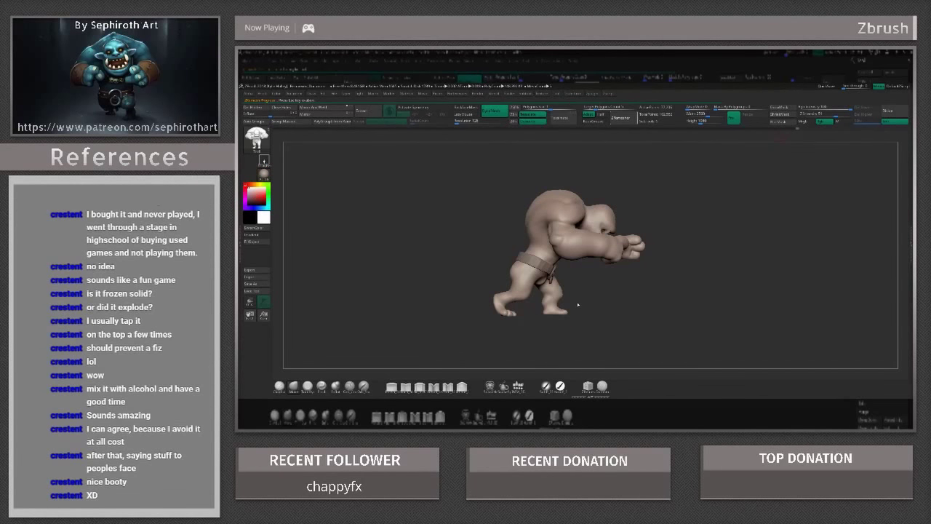
- Rotate and zoom around the sculpt, viewing it from the front, back and side
{"action": "left_click_drag", "start_coordinate": [568, 306], "coordinate": [758, 277]}
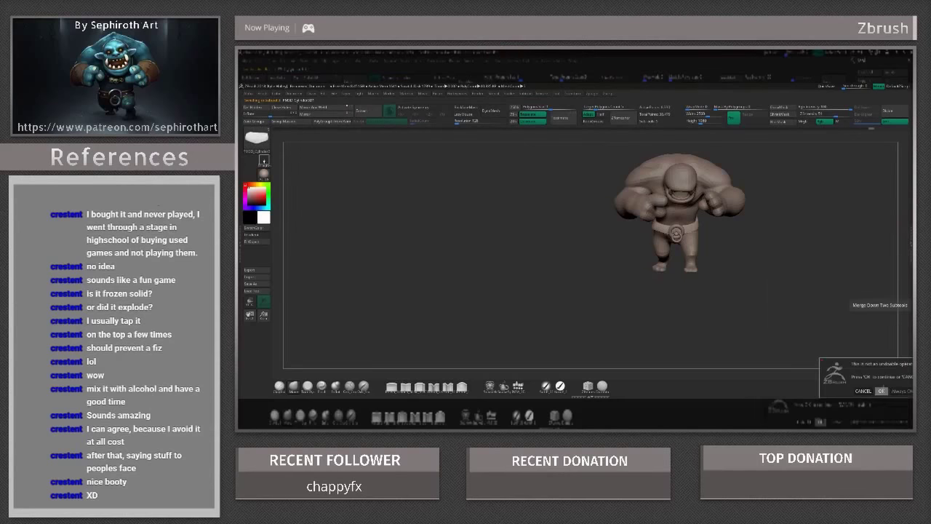
{"action": "left_click_drag", "start_coordinate": [690, 290], "coordinate": [764, 299], "text": "alt"}
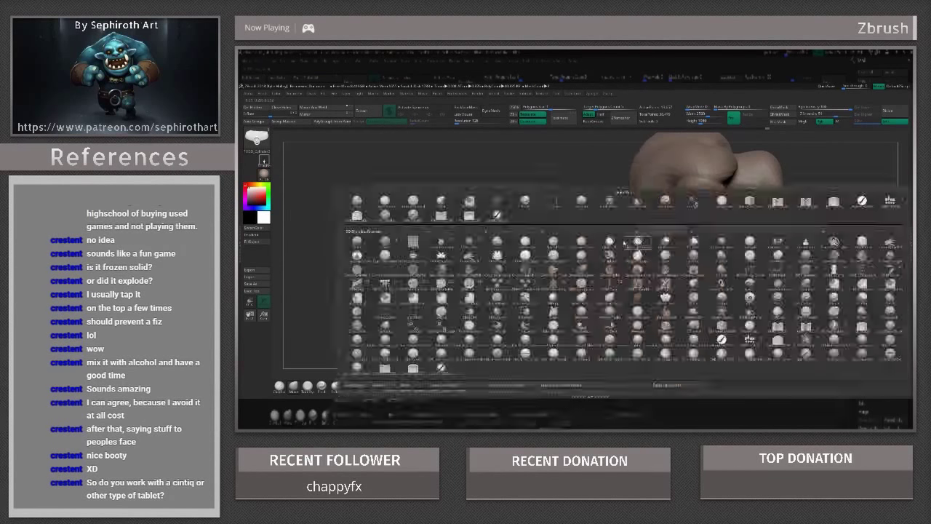
{"action": "mouse_move", "coordinate": [472, 313]}
{"action": "left_mouse_down"}
{"action": "mouse_move", "coordinate": [756, 313]}
{"action": "mouse_move", "coordinate": [686, 271]}
{"action": "left_mouse_up"}
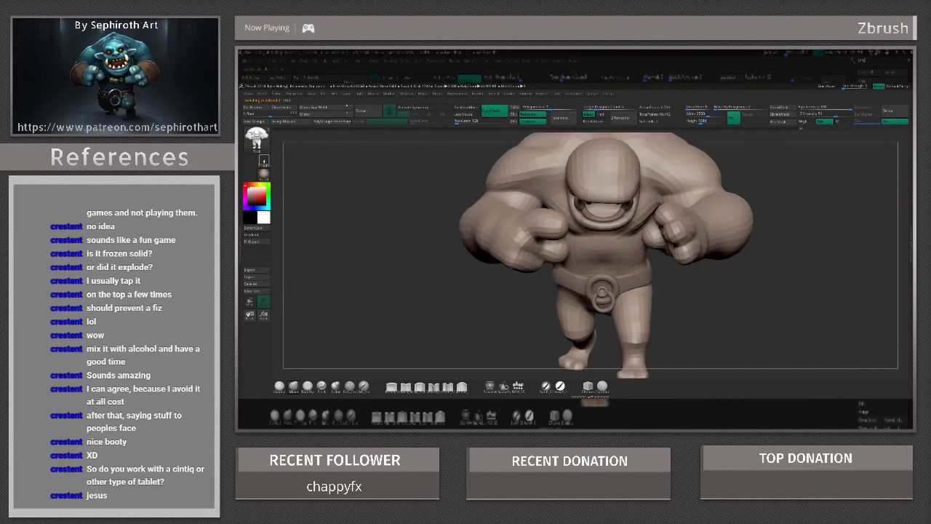
{"action": "left_click_drag", "start_coordinate": [619, 246], "coordinate": [646, 305]}
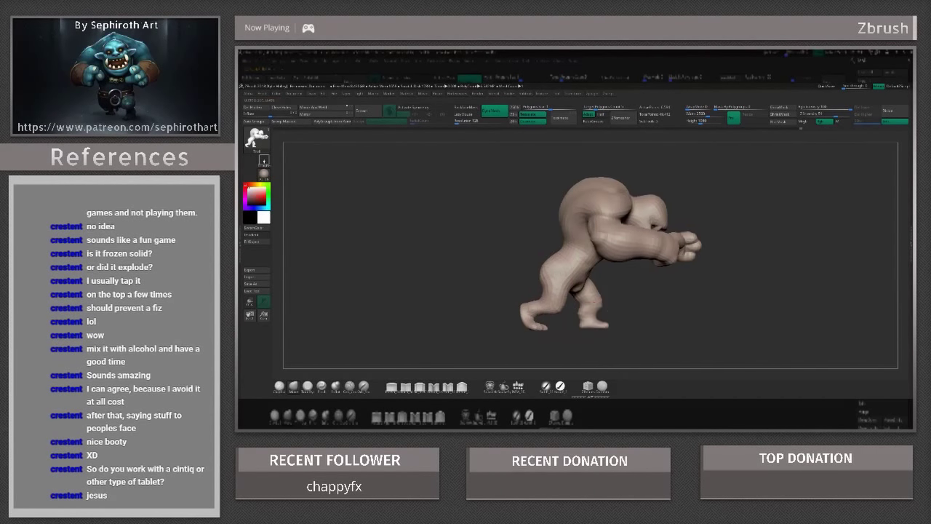
- Orbit the posed ogre, viewing its face, fists, torso, legs and arm up close
{"action": "mouse_move", "coordinate": [545, 272]}
{"action": "left_mouse_down"}
{"action": "mouse_move", "coordinate": [562, 246]}
{"action": "mouse_move", "coordinate": [572, 270]}
{"action": "mouse_move", "coordinate": [596, 247]}
{"action": "mouse_move", "coordinate": [577, 295]}
{"action": "mouse_move", "coordinate": [677, 319]}
{"action": "mouse_move", "coordinate": [760, 237]}
{"action": "mouse_move", "coordinate": [668, 200]}
{"action": "mouse_move", "coordinate": [688, 351]}
{"action": "mouse_move", "coordinate": [688, 226]}
{"action": "left_mouse_up"}
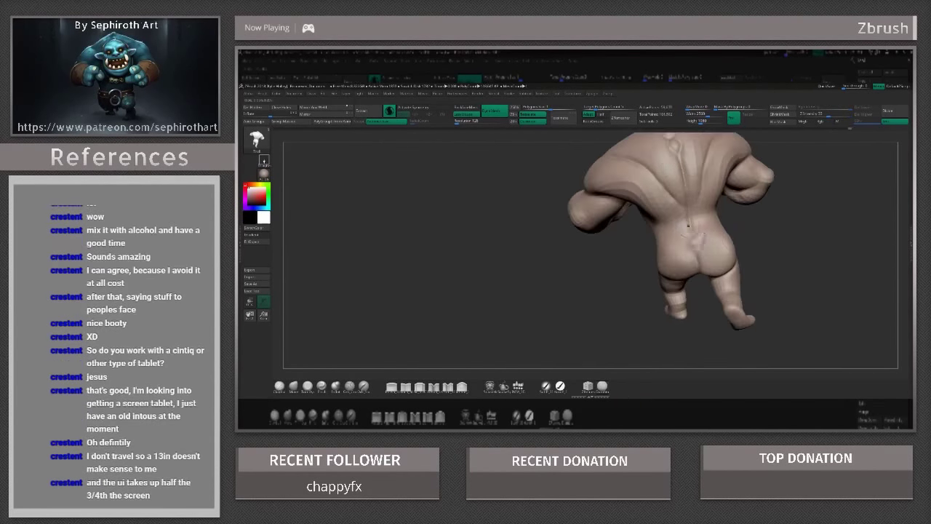
{"action": "mouse_move", "coordinate": [685, 263]}
{"action": "left_mouse_down"}
{"action": "mouse_move", "coordinate": [675, 287]}
{"action": "mouse_move", "coordinate": [678, 231]}
{"action": "left_mouse_up"}
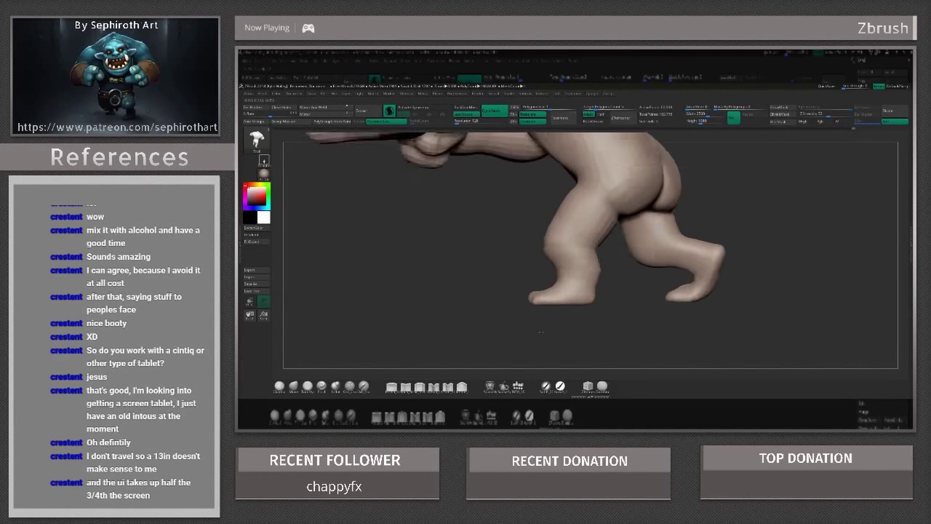
{"action": "mouse_move", "coordinate": [602, 254]}
{"action": "left_mouse_down"}
{"action": "mouse_move", "coordinate": [540, 215]}
{"action": "mouse_move", "coordinate": [680, 207]}
{"action": "mouse_move", "coordinate": [570, 226]}
{"action": "mouse_move", "coordinate": [595, 281]}
{"action": "mouse_move", "coordinate": [691, 184]}
{"action": "mouse_move", "coordinate": [654, 218]}
{"action": "left_mouse_up"}
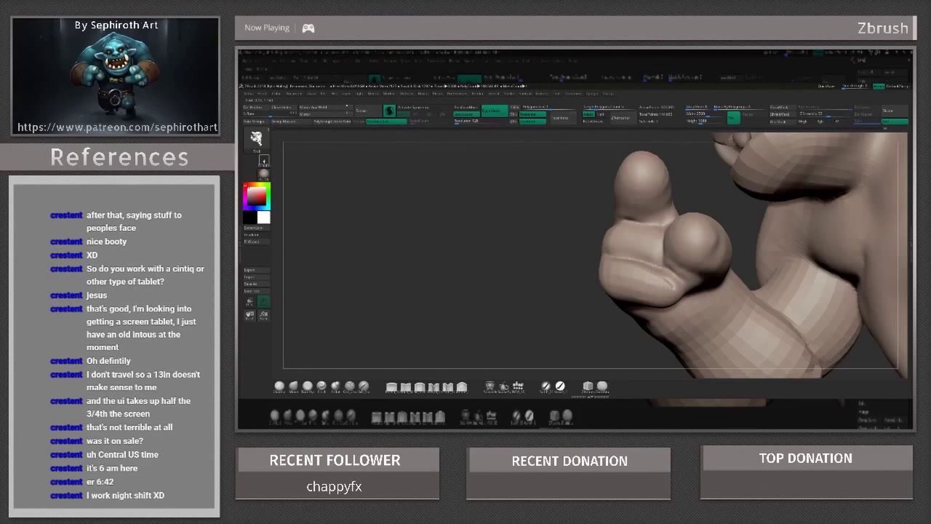
{"action": "left_click_drag", "start_coordinate": [551, 325], "coordinate": [509, 291]}
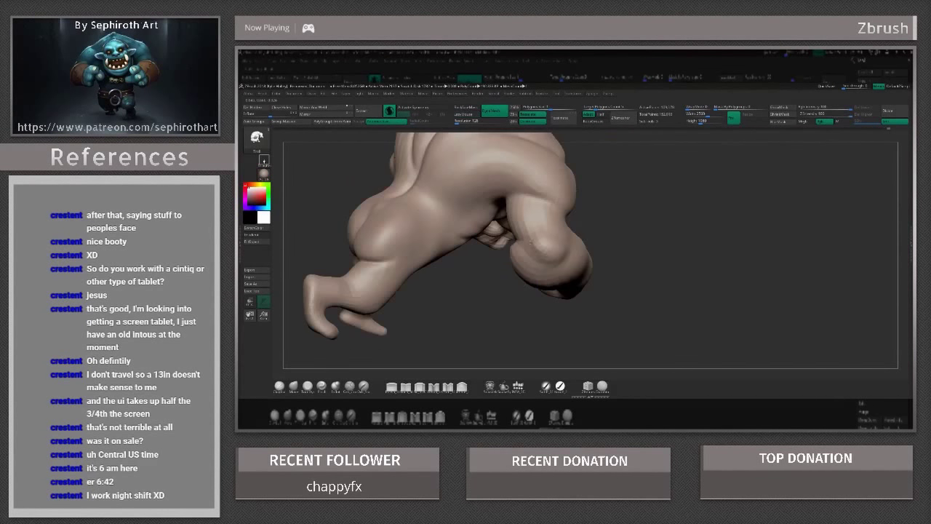
{"action": "mouse_move", "coordinate": [728, 313]}
{"action": "left_mouse_down"}
{"action": "mouse_move", "coordinate": [800, 291]}
{"action": "mouse_move", "coordinate": [699, 246]}
{"action": "left_mouse_up"}
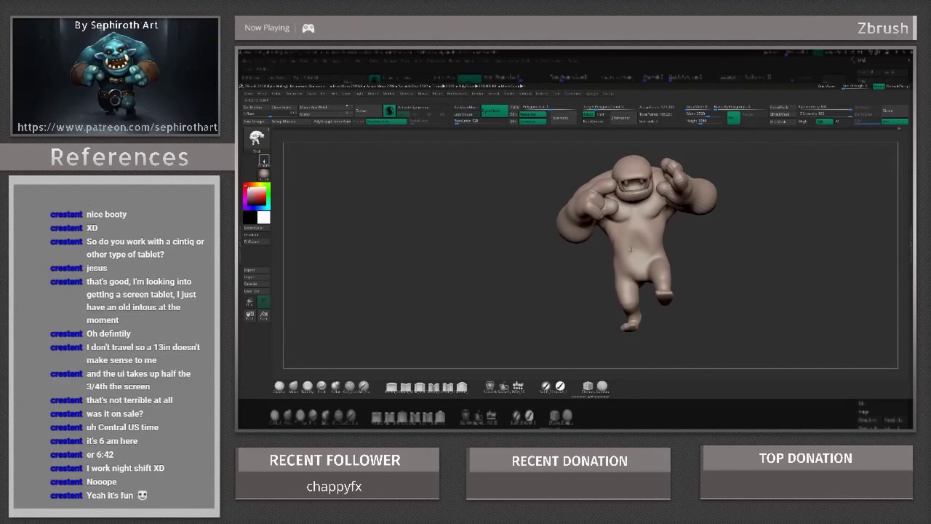
{"action": "mouse_move", "coordinate": [699, 218]}
{"action": "left_mouse_down"}
{"action": "mouse_move", "coordinate": [667, 177]}
{"action": "mouse_move", "coordinate": [646, 237]}
{"action": "mouse_move", "coordinate": [618, 226]}
{"action": "left_mouse_up"}
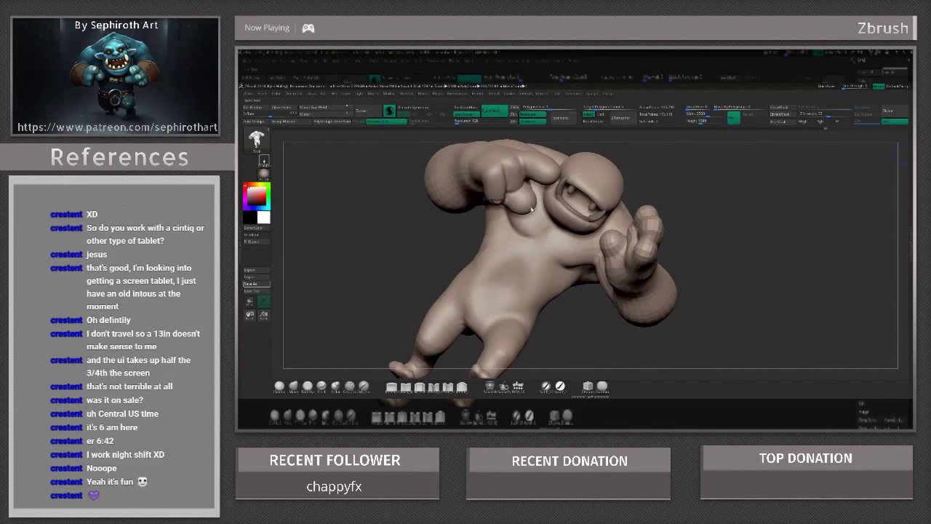
{"action": "left_click_drag", "start_coordinate": [651, 232], "coordinate": [653, 284]}
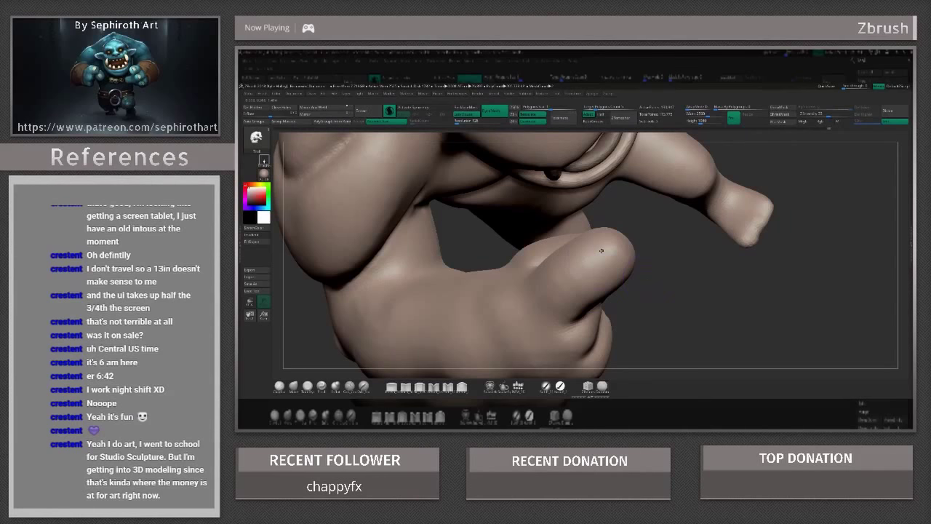
{"action": "mouse_move", "coordinate": [601, 251]}
{"action": "left_mouse_down"}
{"action": "mouse_move", "coordinate": [657, 276]}
{"action": "mouse_move", "coordinate": [776, 274]}
{"action": "mouse_move", "coordinate": [592, 319]}
{"action": "mouse_move", "coordinate": [761, 245]}
{"action": "mouse_move", "coordinate": [729, 186]}
{"action": "mouse_move", "coordinate": [672, 272]}
{"action": "mouse_move", "coordinate": [665, 233]}
{"action": "mouse_move", "coordinate": [591, 276]}
{"action": "mouse_move", "coordinate": [793, 184]}
{"action": "mouse_move", "coordinate": [531, 315]}
{"action": "mouse_move", "coordinate": [710, 198]}
{"action": "mouse_move", "coordinate": [538, 274]}
{"action": "mouse_move", "coordinate": [636, 270]}
{"action": "mouse_move", "coordinate": [557, 256]}
{"action": "mouse_move", "coordinate": [728, 208]}
{"action": "mouse_move", "coordinate": [655, 145]}
{"action": "mouse_move", "coordinate": [575, 253]}
{"action": "left_mouse_up"}
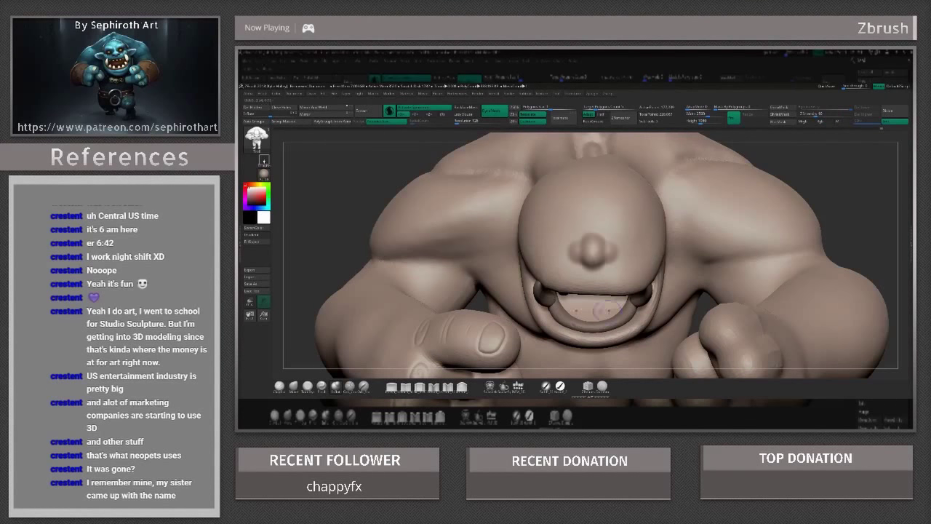
- Undo the nose stroke and frame the whole ogre at a three-quarter angle
{"action": "key", "text": "ctrl+z"}
{"action": "key", "text": "ctrl+z"}
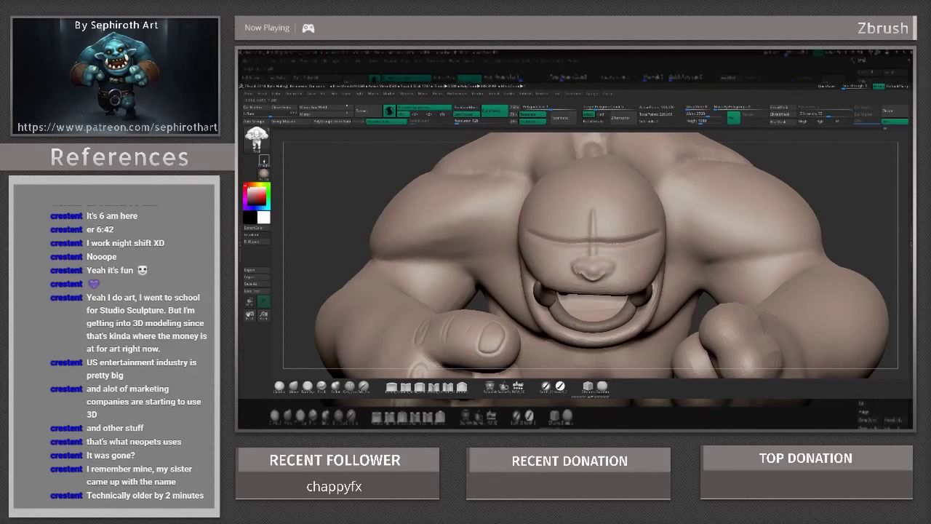
{"action": "key", "text": "f"}
{"action": "mouse_move", "coordinate": [815, 218]}
{"action": "left_mouse_down"}
{"action": "mouse_move", "coordinate": [839, 176]}
{"action": "mouse_move", "coordinate": [764, 189]}
{"action": "left_mouse_up"}
- Zoom in and orbit around both fists, then frame the whole model again
{"action": "left_click_drag", "start_coordinate": [800, 327], "coordinate": [800, 254], "text": "alt"}
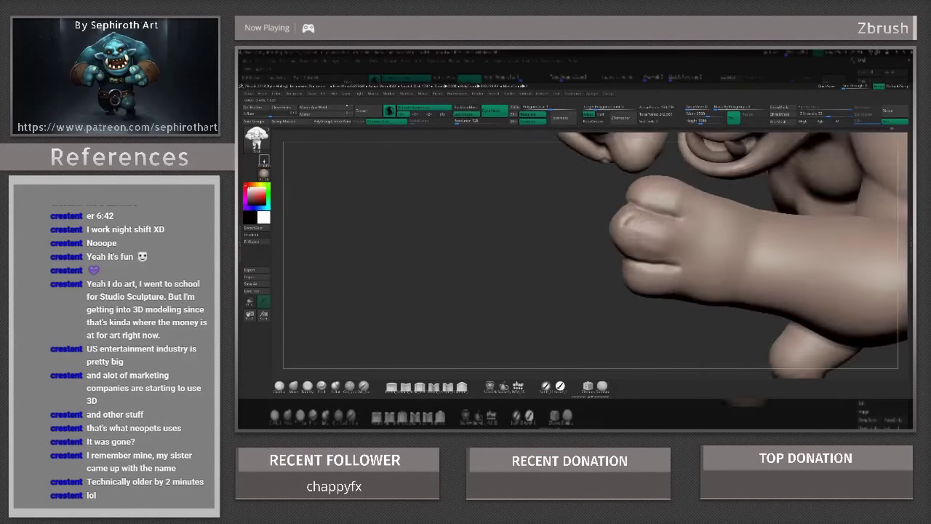
{"action": "left_click_drag", "start_coordinate": [620, 238], "coordinate": [536, 276]}
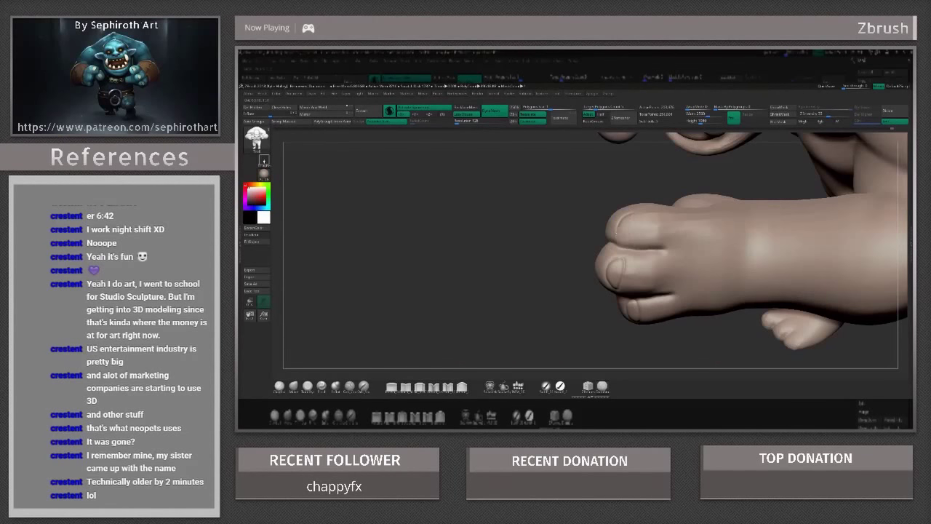
{"action": "left_click_drag", "start_coordinate": [684, 218], "coordinate": [613, 159]}
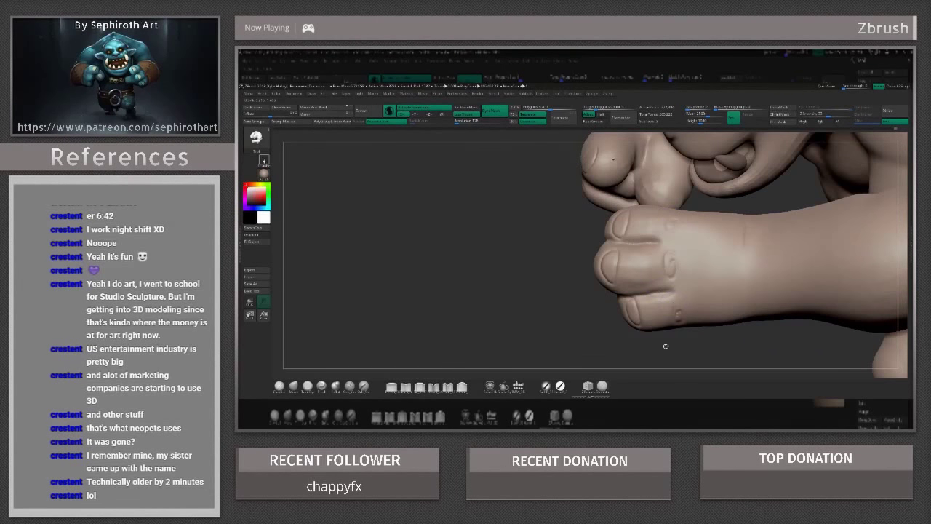
{"action": "left_click_drag", "start_coordinate": [666, 345], "coordinate": [665, 364], "text": "alt"}
{"action": "mouse_move", "coordinate": [661, 291]}
{"action": "left_mouse_down", "text": "alt"}
{"action": "mouse_move", "coordinate": [662, 219]}
{"action": "mouse_move", "coordinate": [647, 319]}
{"action": "mouse_move", "coordinate": [636, 268]}
{"action": "mouse_move", "coordinate": [641, 180]}
{"action": "mouse_move", "coordinate": [657, 221]}
{"action": "mouse_move", "coordinate": [706, 175]}
{"action": "left_mouse_up", "text": "alt"}
{"action": "key", "text": "f"}
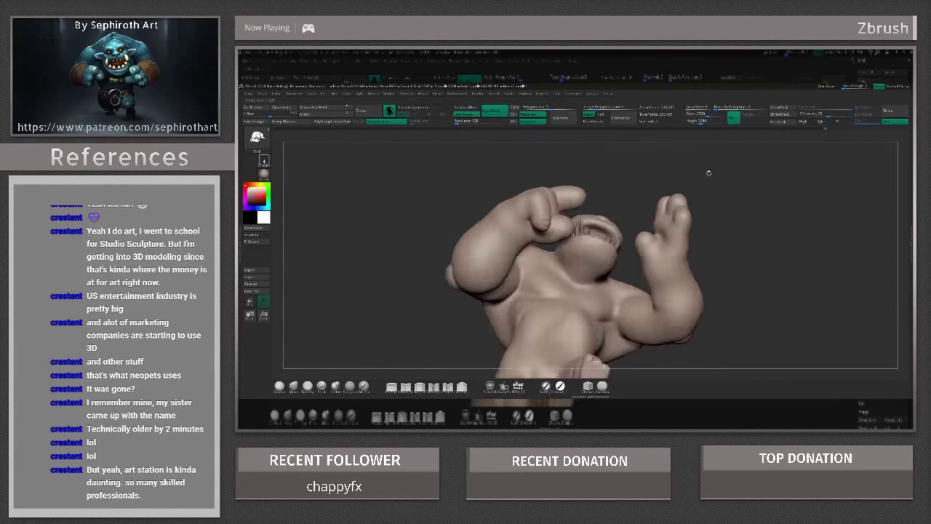
- Frame the orc and orbit around it to settle on a front view of the face
{"action": "key", "text": "f"}
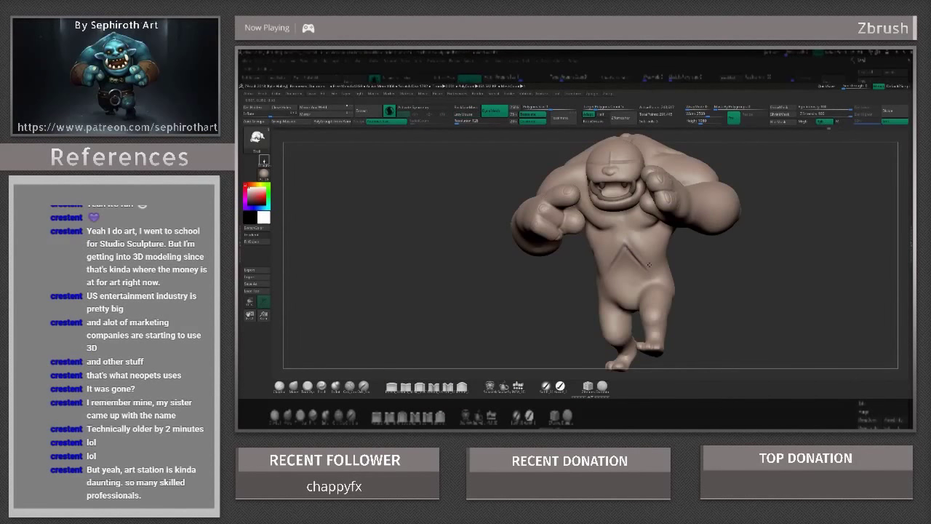
{"action": "left_click_drag", "start_coordinate": [649, 265], "coordinate": [538, 212]}
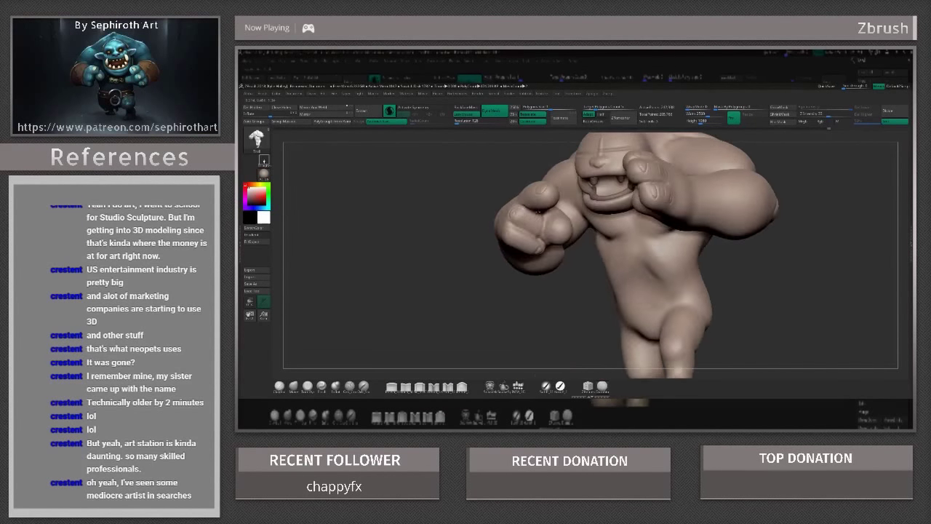
{"action": "mouse_move", "coordinate": [505, 334]}
{"action": "left_mouse_down"}
{"action": "mouse_move", "coordinate": [626, 236]}
{"action": "mouse_move", "coordinate": [630, 204]}
{"action": "mouse_move", "coordinate": [594, 290]}
{"action": "mouse_move", "coordinate": [527, 255]}
{"action": "left_mouse_up"}
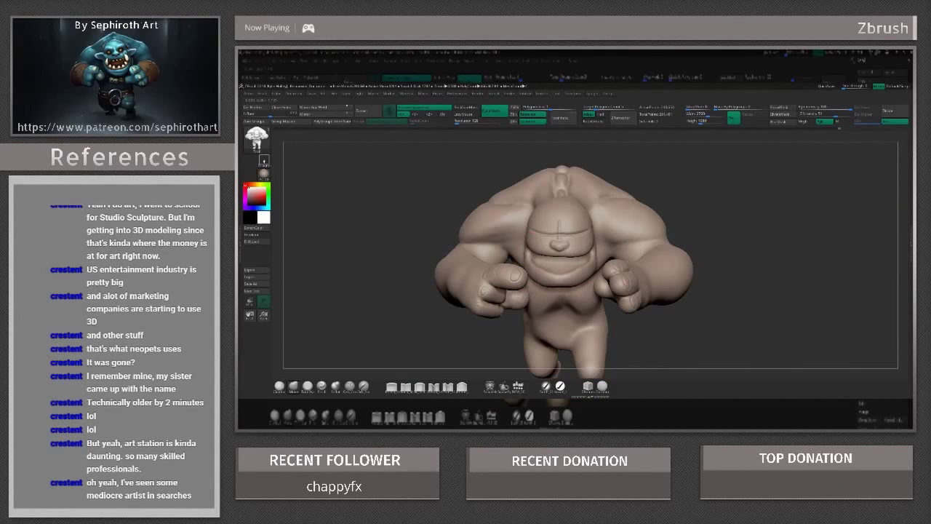
{"action": "left_click_drag", "start_coordinate": [553, 285], "coordinate": [538, 306]}
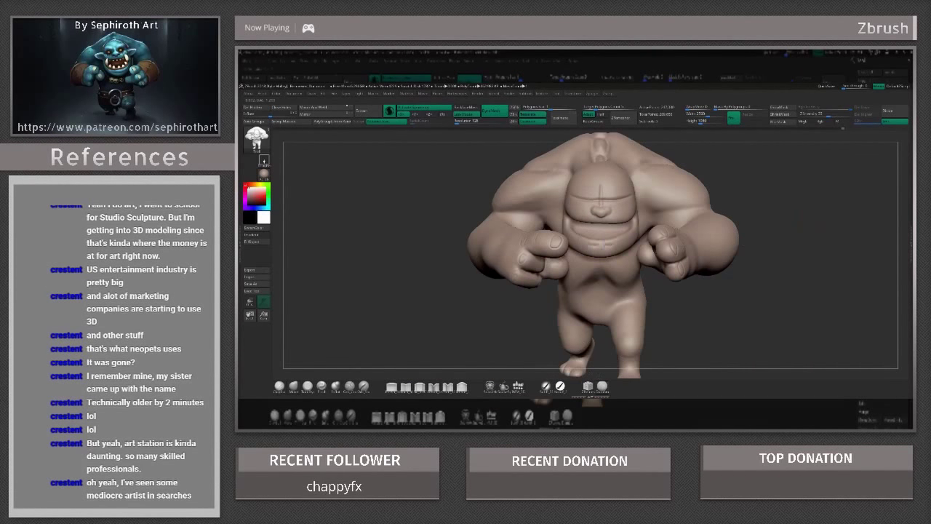
{"action": "left_click_drag", "start_coordinate": [618, 241], "coordinate": [554, 230]}
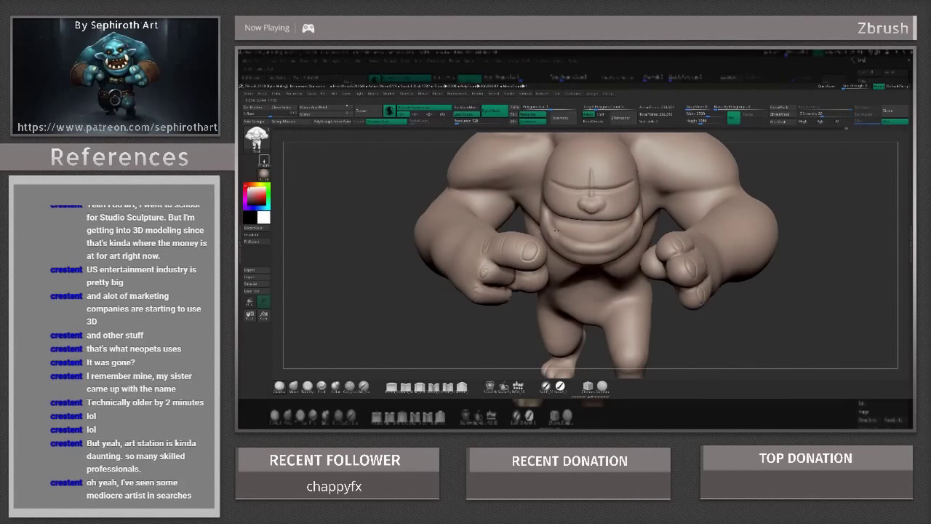
{"action": "mouse_move", "coordinate": [539, 403]}
{"action": "left_mouse_down"}
{"action": "mouse_move", "coordinate": [581, 403]}
{"action": "mouse_move", "coordinate": [557, 322]}
{"action": "mouse_move", "coordinate": [573, 243]}
{"action": "mouse_move", "coordinate": [603, 195]}
{"action": "left_mouse_up"}
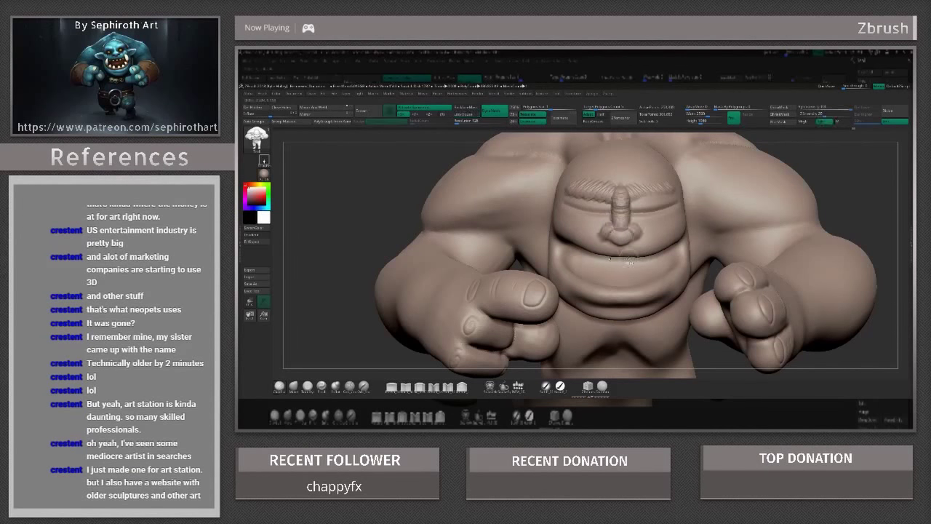
{"action": "mouse_move", "coordinate": [630, 262]}
{"action": "left_mouse_down"}
{"action": "mouse_move", "coordinate": [620, 233]}
{"action": "mouse_move", "coordinate": [574, 232]}
{"action": "mouse_move", "coordinate": [582, 233]}
{"action": "left_mouse_up"}
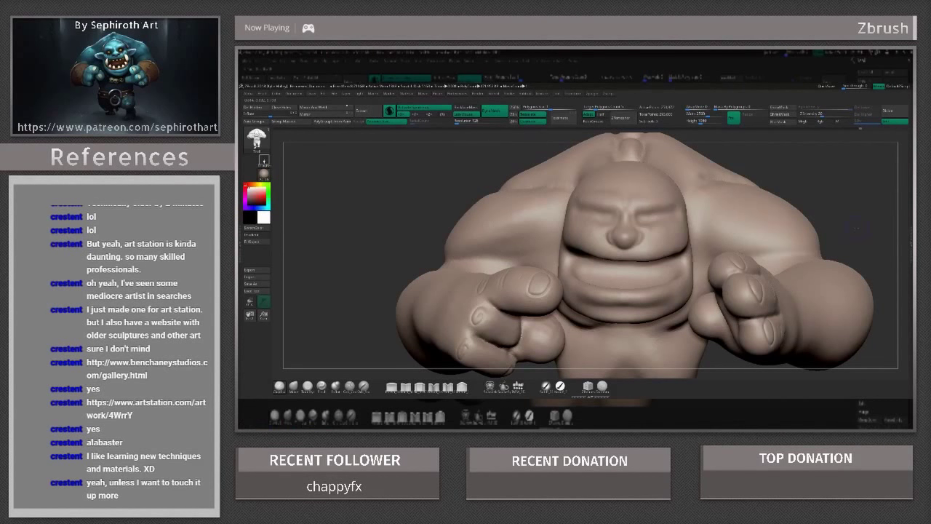
{"action": "left_click_drag", "start_coordinate": [769, 231], "coordinate": [826, 197]}
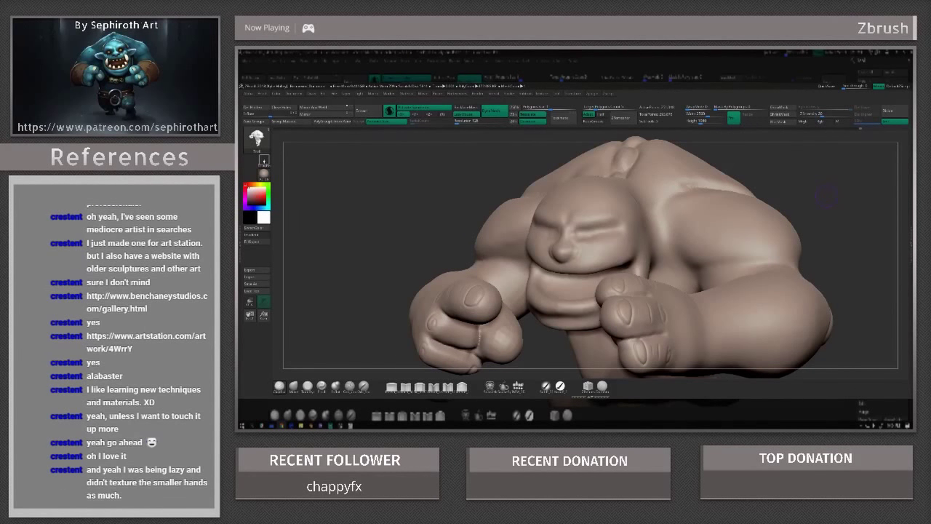
{"action": "left_click_drag", "start_coordinate": [825, 195], "coordinate": [815, 219]}
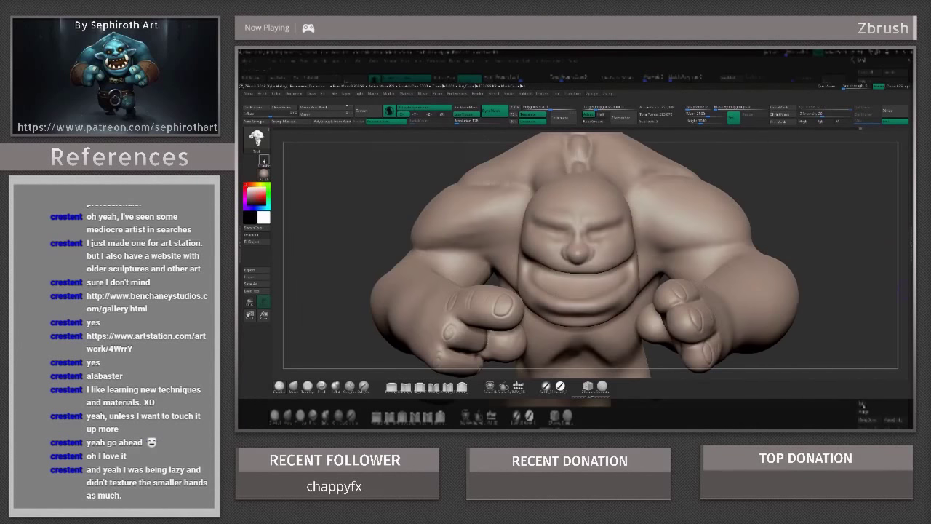
- Append a Sphere subtool and position it as eyeballs above the nose
{"action": "left_click", "coordinate": [845, 271]}
{"action": "left_click", "coordinate": [789, 286]}
{"action": "left_click_drag", "start_coordinate": [836, 327], "coordinate": [800, 313]}
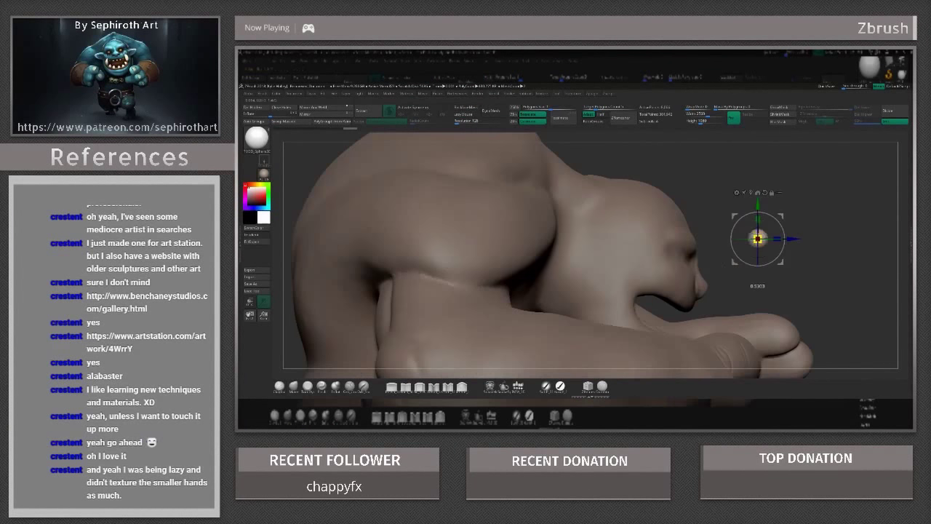
{"action": "left_click_drag", "start_coordinate": [364, 218], "coordinate": [473, 225]}
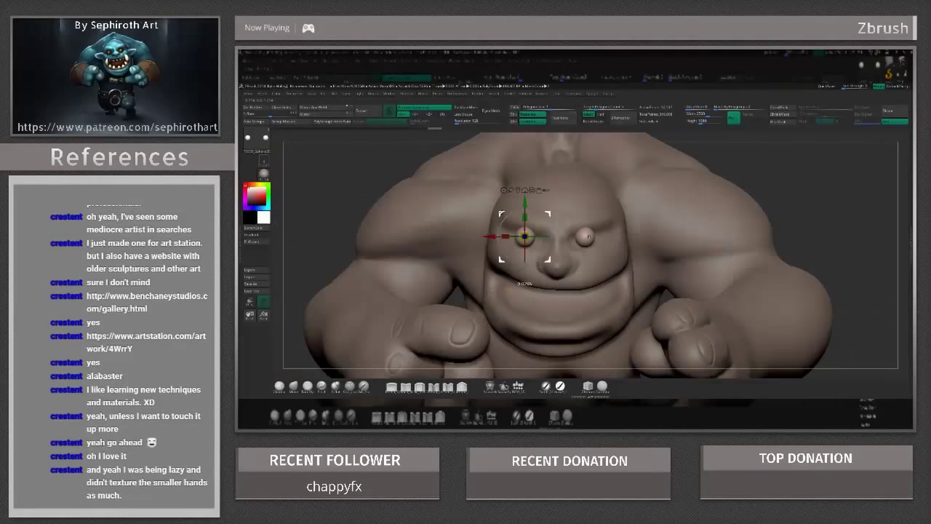
{"action": "key", "text": "q"}
{"action": "mouse_move", "coordinate": [858, 219]}
{"action": "left_mouse_down"}
{"action": "mouse_move", "coordinate": [728, 218]}
{"action": "mouse_move", "coordinate": [858, 218]}
{"action": "left_mouse_up"}
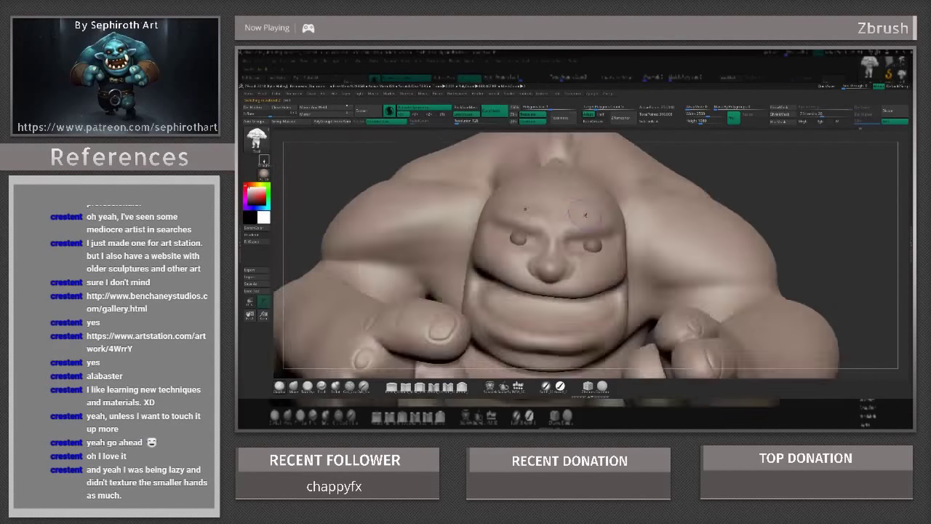
- Enlarge both eyeballs and undo an unwanted brow stroke
{"action": "left_click_drag", "start_coordinate": [604, 211], "coordinate": [626, 211]}
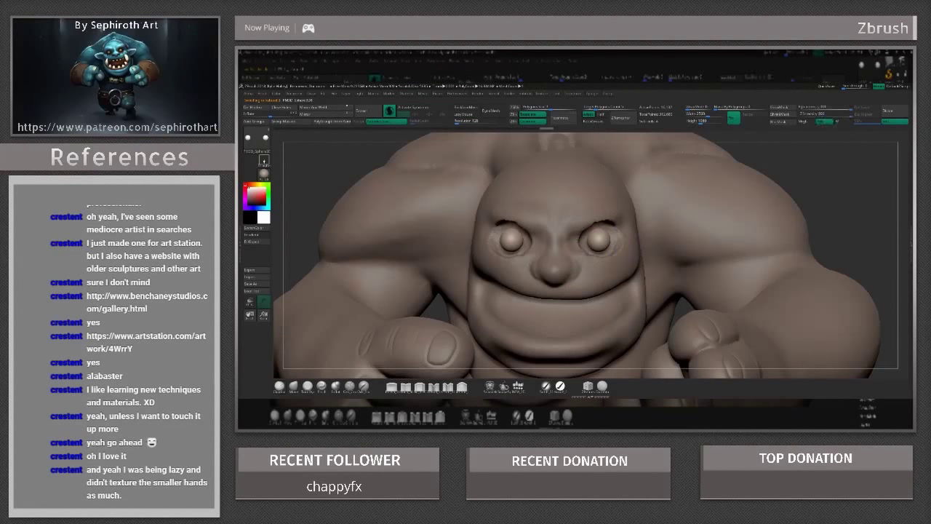
{"action": "left_click_drag", "start_coordinate": [624, 260], "coordinate": [828, 191]}
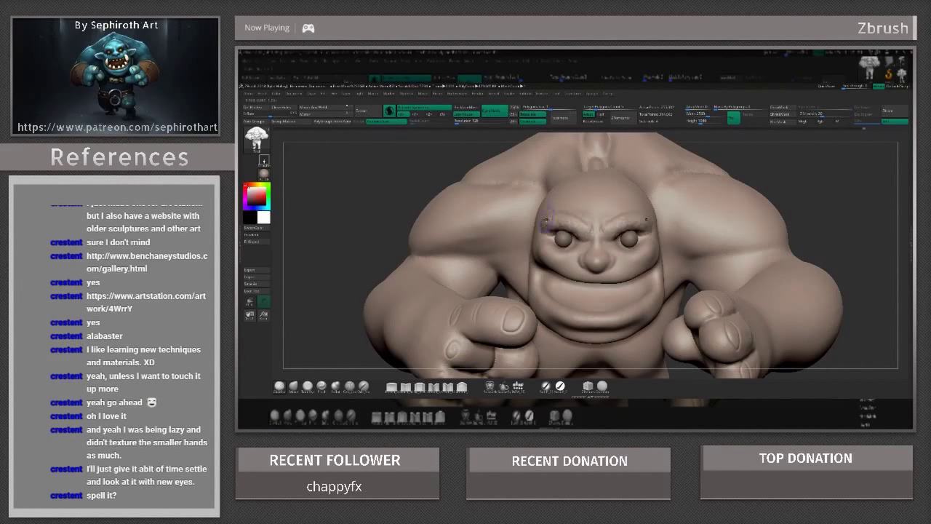
{"action": "key", "text": "ctrl+z"}
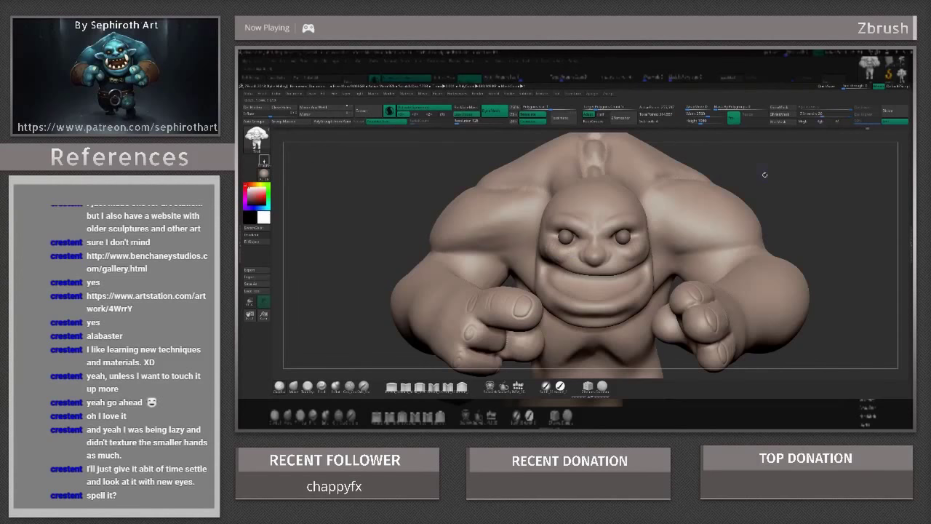
{"action": "left_click_drag", "start_coordinate": [765, 175], "coordinate": [756, 181]}
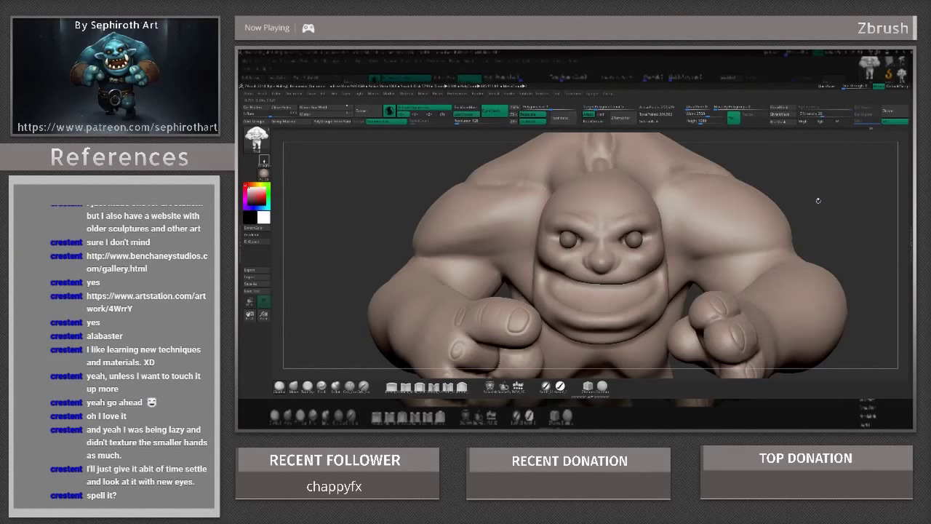
- Review the eyes and brow from above, below and front before adding the ear
{"action": "left_click_drag", "start_coordinate": [819, 201], "coordinate": [593, 238]}
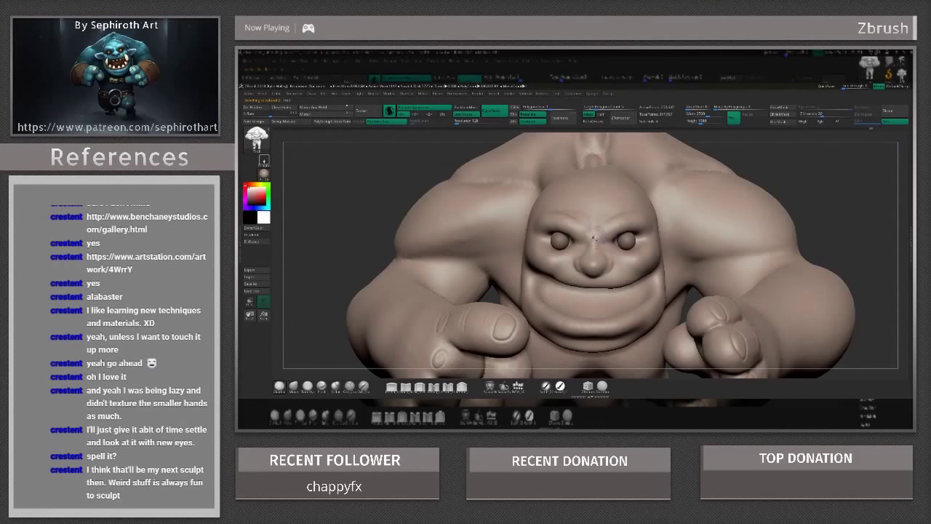
{"action": "mouse_move", "coordinate": [837, 175]}
{"action": "left_mouse_down"}
{"action": "mouse_move", "coordinate": [829, 218]}
{"action": "mouse_move", "coordinate": [598, 234]}
{"action": "mouse_move", "coordinate": [607, 216]}
{"action": "mouse_move", "coordinate": [579, 196]}
{"action": "left_mouse_up"}
{"action": "mouse_move", "coordinate": [827, 170]}
{"action": "left_mouse_down"}
{"action": "mouse_move", "coordinate": [601, 206]}
{"action": "mouse_move", "coordinate": [604, 224]}
{"action": "left_mouse_up"}
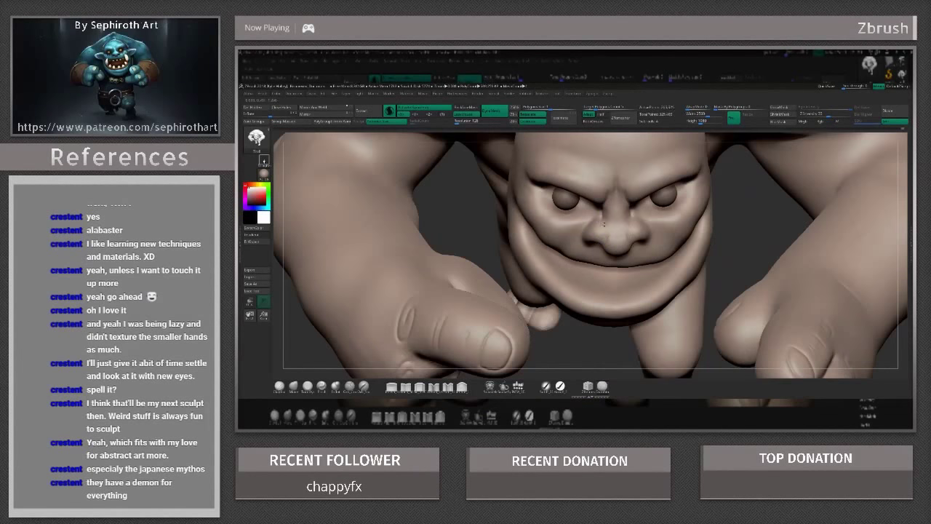
{"action": "left_click_drag", "start_coordinate": [568, 332], "coordinate": [574, 291]}
{"action": "left_click_drag", "start_coordinate": [602, 235], "coordinate": [601, 207]}
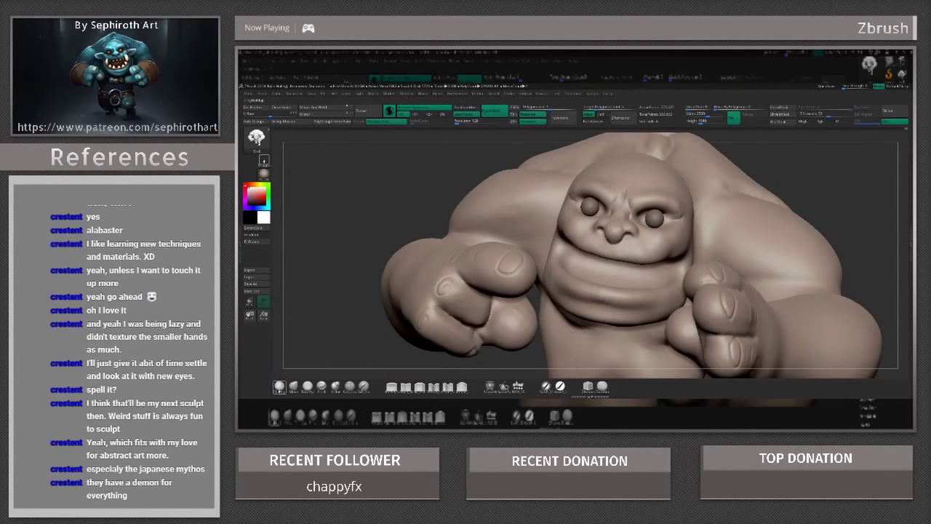
{"action": "mouse_move", "coordinate": [629, 257]}
{"action": "left_mouse_down"}
{"action": "mouse_move", "coordinate": [597, 262]}
{"action": "mouse_move", "coordinate": [550, 236]}
{"action": "mouse_move", "coordinate": [519, 351]}
{"action": "mouse_move", "coordinate": [521, 320]}
{"action": "mouse_move", "coordinate": [502, 342]}
{"action": "mouse_move", "coordinate": [509, 320]}
{"action": "mouse_move", "coordinate": [611, 320]}
{"action": "mouse_move", "coordinate": [552, 320]}
{"action": "mouse_move", "coordinate": [592, 244]}
{"action": "left_mouse_up"}
{"action": "key", "text": "w"}
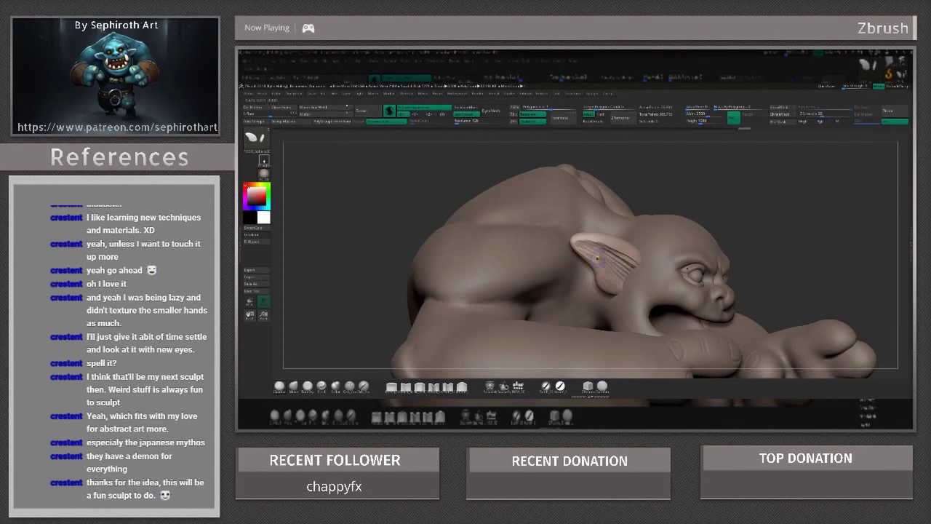
- Orbit around the crouching orc to check the tusks and teeth in its grin
{"action": "mouse_move", "coordinate": [592, 244]}
{"action": "left_mouse_down"}
{"action": "mouse_move", "coordinate": [567, 254]}
{"action": "mouse_move", "coordinate": [611, 254]}
{"action": "mouse_move", "coordinate": [553, 255]}
{"action": "mouse_move", "coordinate": [604, 254]}
{"action": "mouse_move", "coordinate": [553, 254]}
{"action": "mouse_move", "coordinate": [597, 276]}
{"action": "left_mouse_up"}
{"action": "mouse_move", "coordinate": [533, 260]}
{"action": "left_mouse_down"}
{"action": "mouse_move", "coordinate": [509, 262]}
{"action": "mouse_move", "coordinate": [560, 266]}
{"action": "mouse_move", "coordinate": [524, 201]}
{"action": "left_mouse_up"}
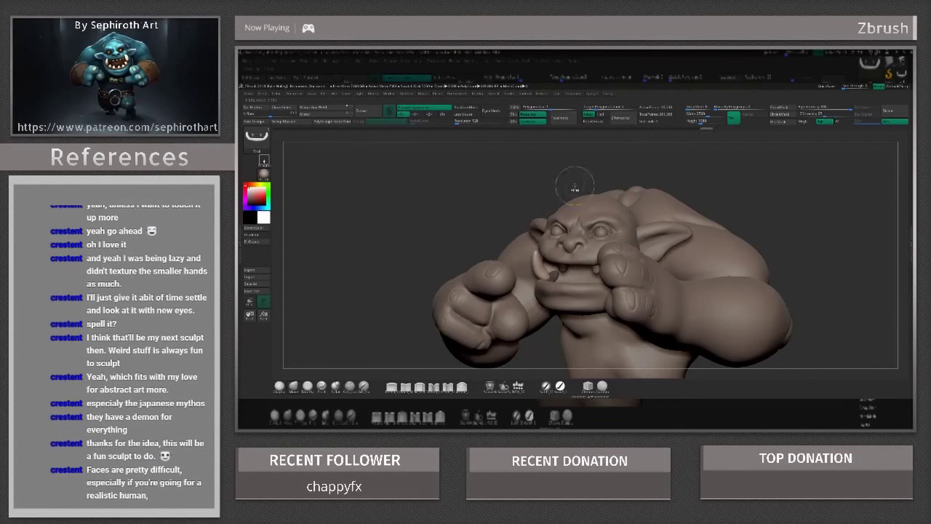
{"action": "left_click_drag", "start_coordinate": [575, 188], "coordinate": [513, 211]}
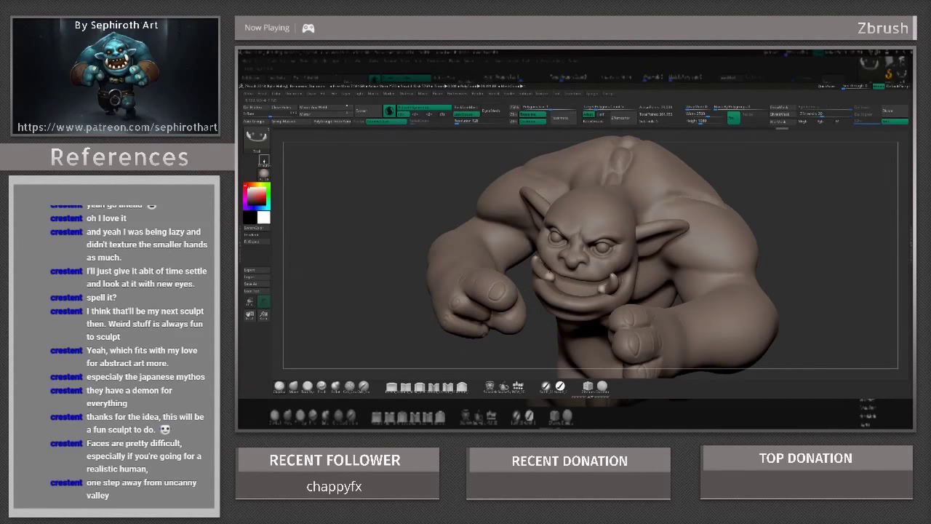
{"action": "left_click_drag", "start_coordinate": [526, 340], "coordinate": [556, 320]}
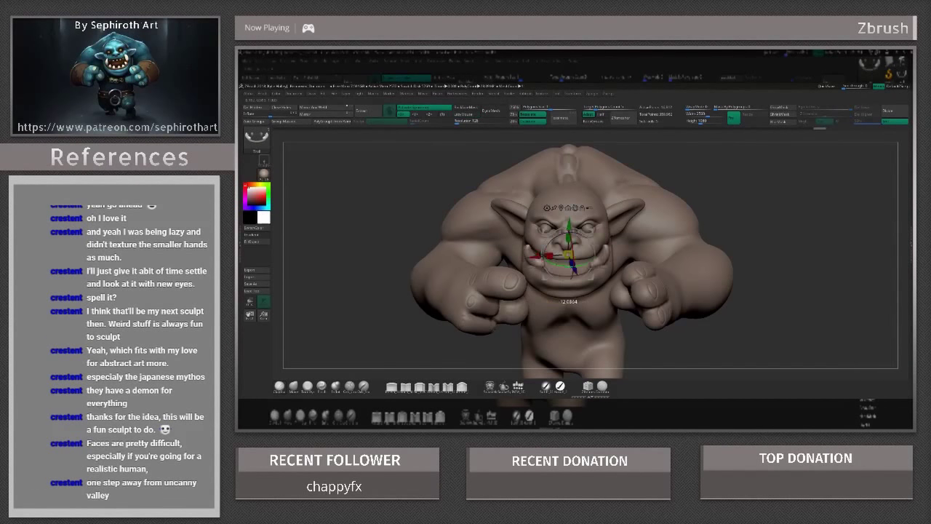
{"action": "mouse_move", "coordinate": [774, 224]}
{"action": "left_mouse_down", "text": "alt"}
{"action": "mouse_move", "coordinate": [764, 172]}
{"action": "mouse_move", "coordinate": [857, 170]}
{"action": "mouse_move", "coordinate": [660, 173]}
{"action": "mouse_move", "coordinate": [469, 269]}
{"action": "mouse_move", "coordinate": [436, 253]}
{"action": "mouse_move", "coordinate": [524, 219]}
{"action": "mouse_move", "coordinate": [468, 218]}
{"action": "left_mouse_up", "text": "alt"}
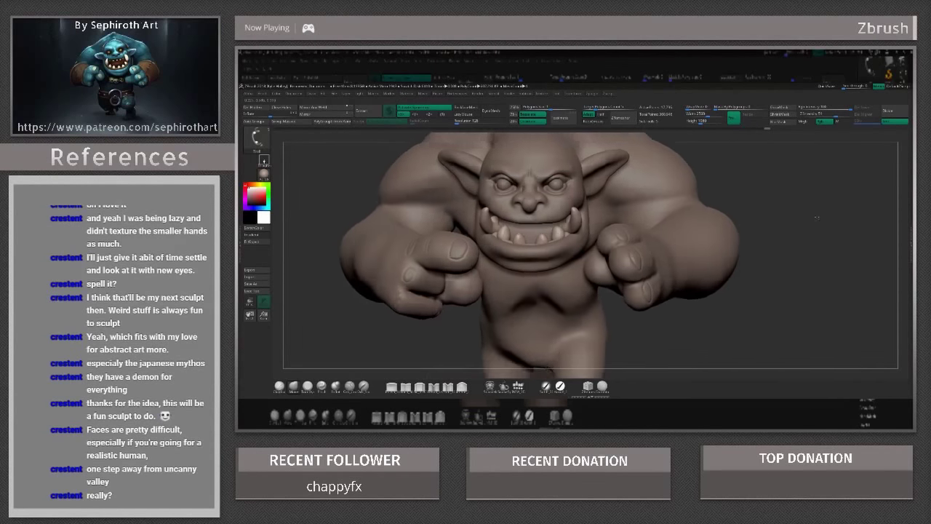
{"action": "left_click_drag", "start_coordinate": [612, 204], "coordinate": [771, 237]}
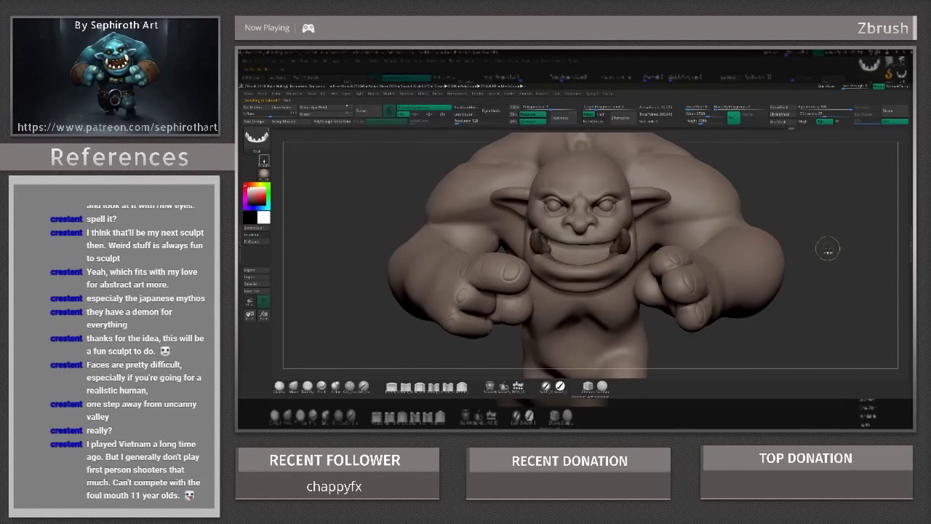
{"action": "left_click_drag", "start_coordinate": [828, 250], "coordinate": [829, 280]}
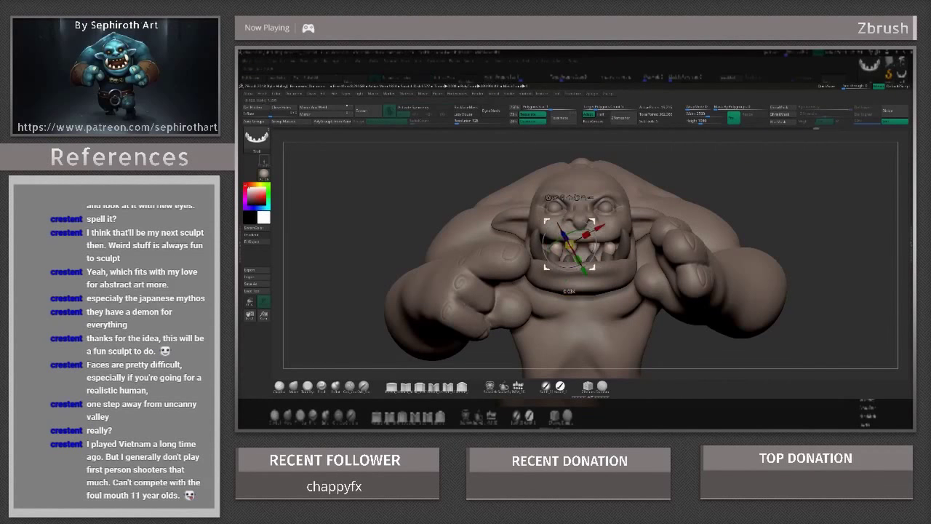
{"action": "left_click_drag", "start_coordinate": [570, 291], "coordinate": [593, 246]}
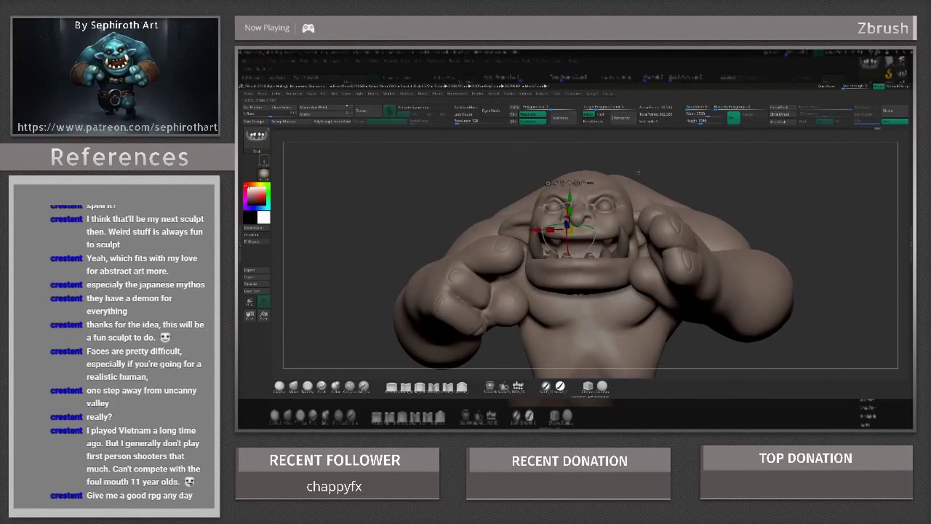
{"action": "left_click_drag", "start_coordinate": [637, 172], "coordinate": [777, 128], "text": "alt"}
- Polygroup the orc's parts with the Subtool Master plugin and orbit to check them
{"action": "left_click", "coordinate": [574, 94]}
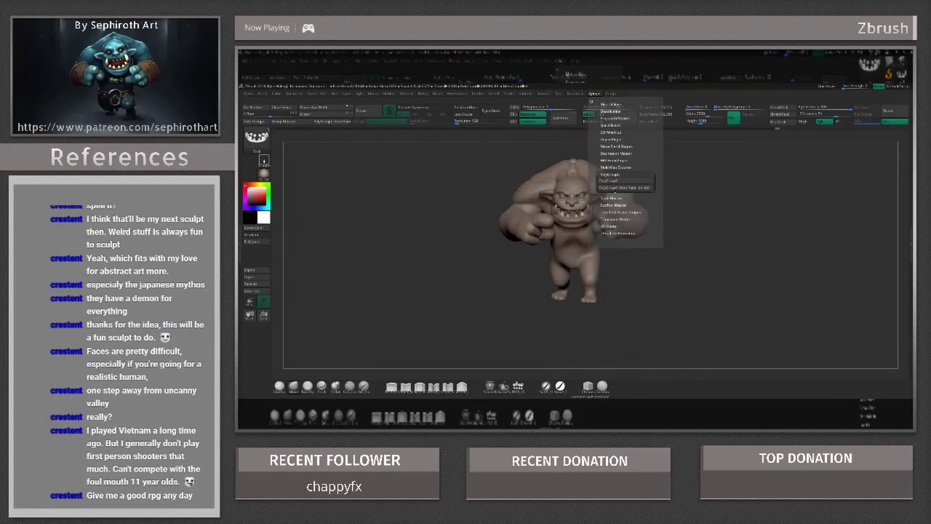
{"action": "left_click", "coordinate": [638, 180]}
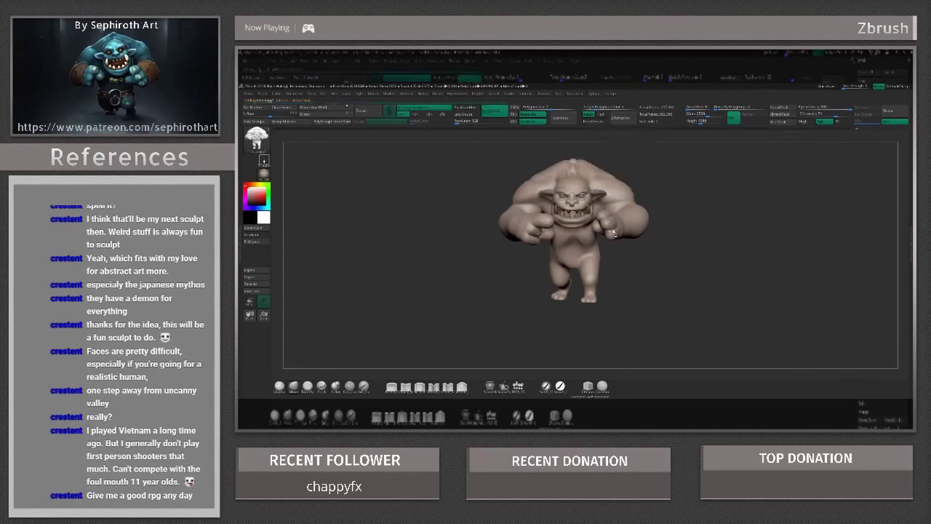
{"action": "mouse_move", "coordinate": [698, 218]}
{"action": "left_mouse_down"}
{"action": "mouse_move", "coordinate": [504, 181]}
{"action": "mouse_move", "coordinate": [512, 220]}
{"action": "left_mouse_up"}
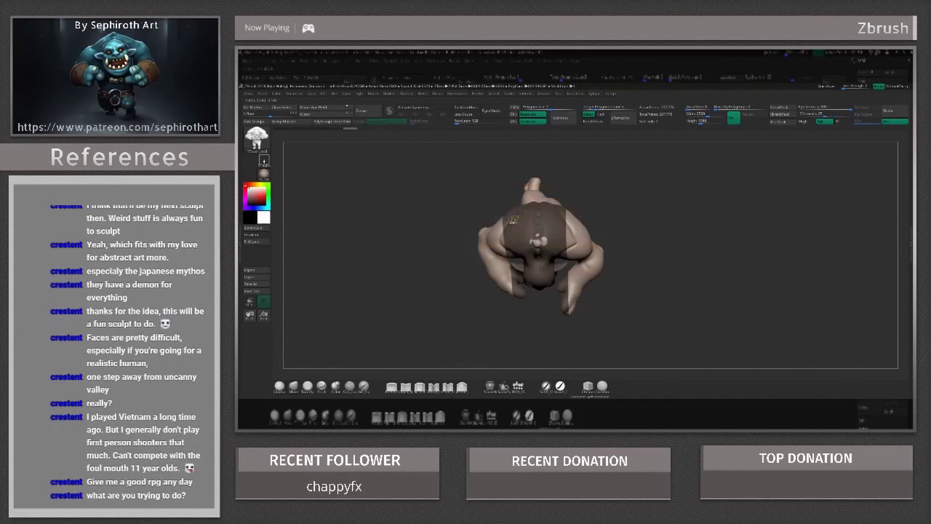
{"action": "left_click_drag", "start_coordinate": [597, 327], "coordinate": [685, 332], "text": "alt"}
{"action": "mouse_move", "coordinate": [622, 312]}
{"action": "left_mouse_down"}
{"action": "mouse_move", "coordinate": [582, 342]}
{"action": "mouse_move", "coordinate": [507, 353]}
{"action": "left_mouse_up"}
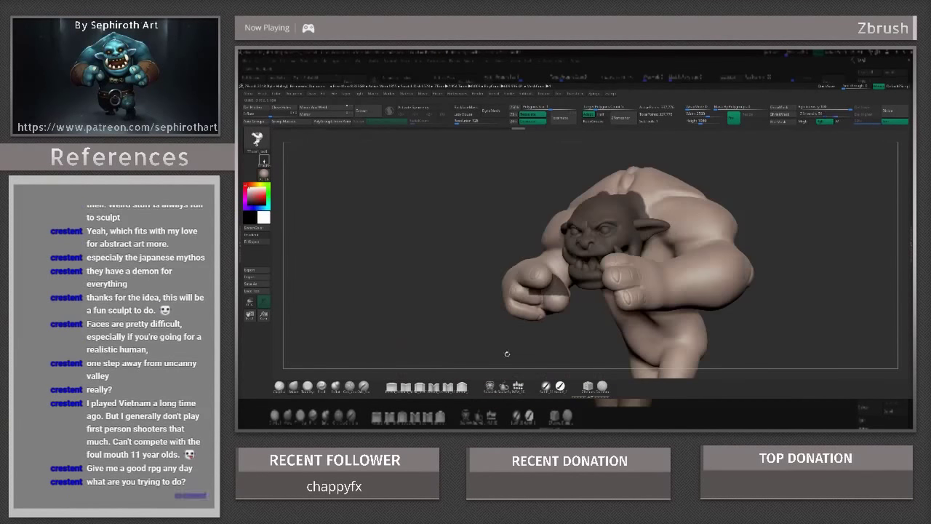
- Wrap a band around the waist and inspect it from the side and back
{"action": "mouse_move", "coordinate": [569, 296]}
{"action": "left_mouse_down"}
{"action": "mouse_move", "coordinate": [597, 240]}
{"action": "mouse_move", "coordinate": [580, 258]}
{"action": "left_mouse_up"}
{"action": "key", "text": "w"}
{"action": "mouse_move", "coordinate": [757, 320]}
{"action": "left_mouse_down"}
{"action": "mouse_move", "coordinate": [727, 328]}
{"action": "mouse_move", "coordinate": [764, 320]}
{"action": "left_mouse_up"}
{"action": "left_click", "coordinate": [594, 93]}
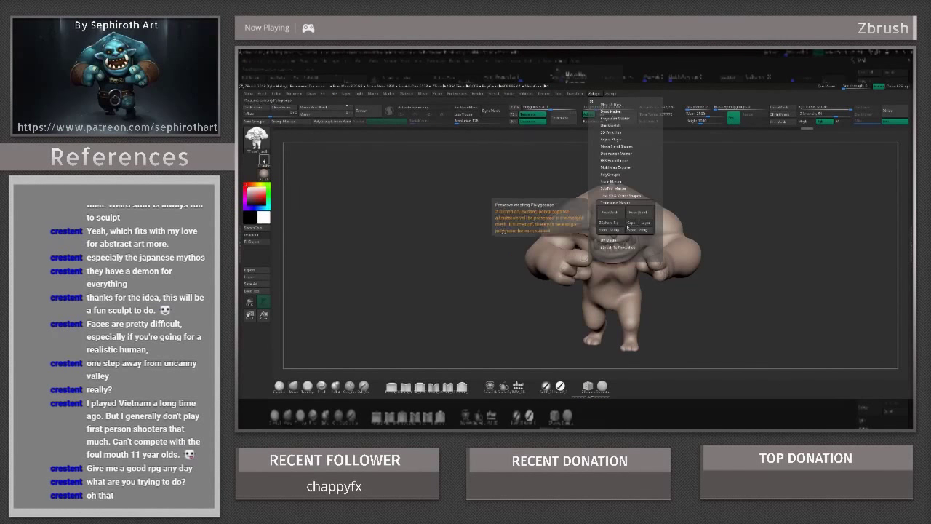
{"action": "mouse_move", "coordinate": [619, 277]}
{"action": "left_mouse_down"}
{"action": "mouse_move", "coordinate": [538, 263]}
{"action": "mouse_move", "coordinate": [560, 262]}
{"action": "mouse_move", "coordinate": [545, 264]}
{"action": "mouse_move", "coordinate": [616, 130]}
{"action": "left_mouse_up"}
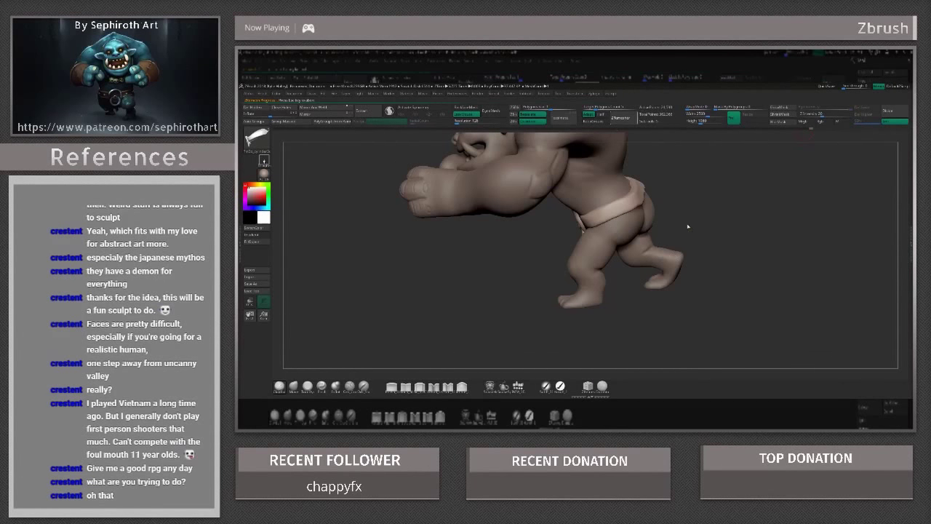
{"action": "mouse_move", "coordinate": [687, 227]}
{"action": "left_mouse_down"}
{"action": "mouse_move", "coordinate": [655, 229]}
{"action": "mouse_move", "coordinate": [722, 223]}
{"action": "mouse_move", "coordinate": [724, 248]}
{"action": "left_mouse_up"}
{"action": "key", "text": "f"}
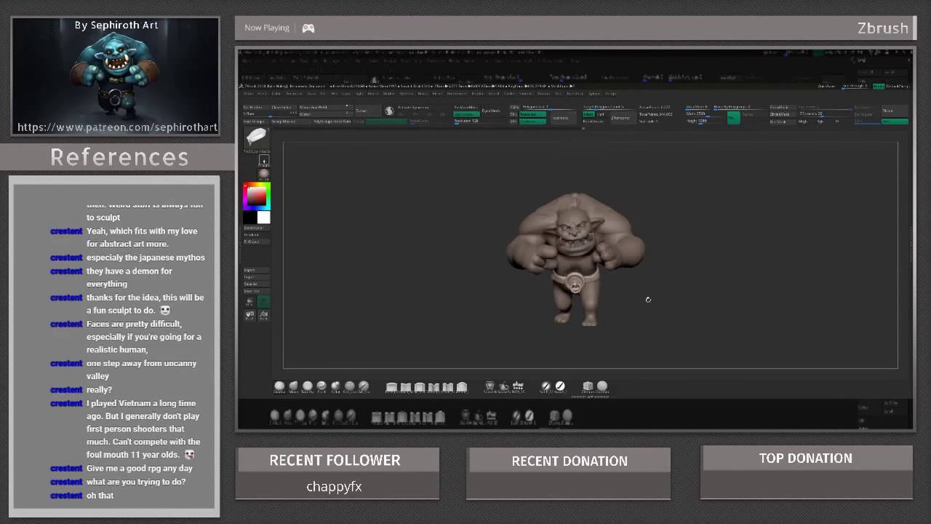
- Inspect the belt from all sides, then place the standing orc beside the posed one
{"action": "mouse_move", "coordinate": [648, 299]}
{"action": "left_mouse_down"}
{"action": "mouse_move", "coordinate": [540, 231]}
{"action": "mouse_move", "coordinate": [625, 240]}
{"action": "mouse_move", "coordinate": [619, 251]}
{"action": "mouse_move", "coordinate": [608, 220]}
{"action": "left_mouse_up"}
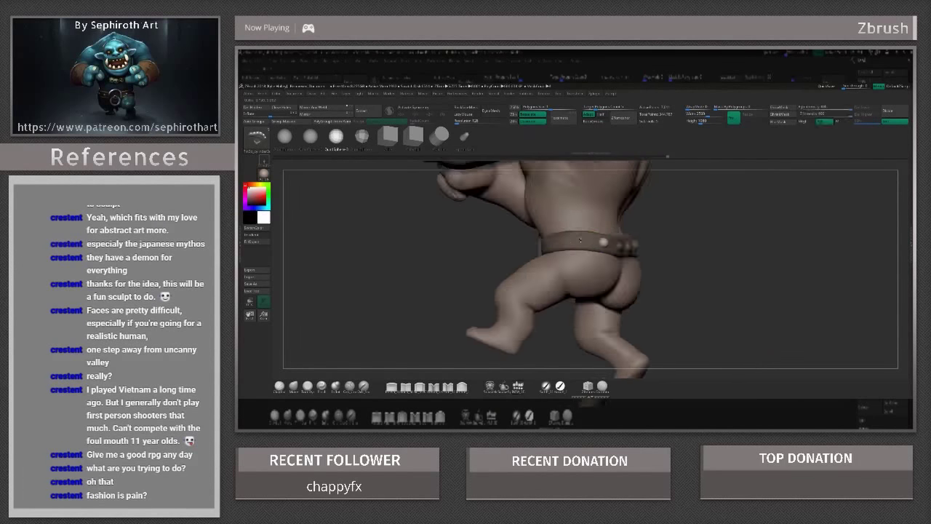
{"action": "left_click_drag", "start_coordinate": [567, 242], "coordinate": [595, 256]}
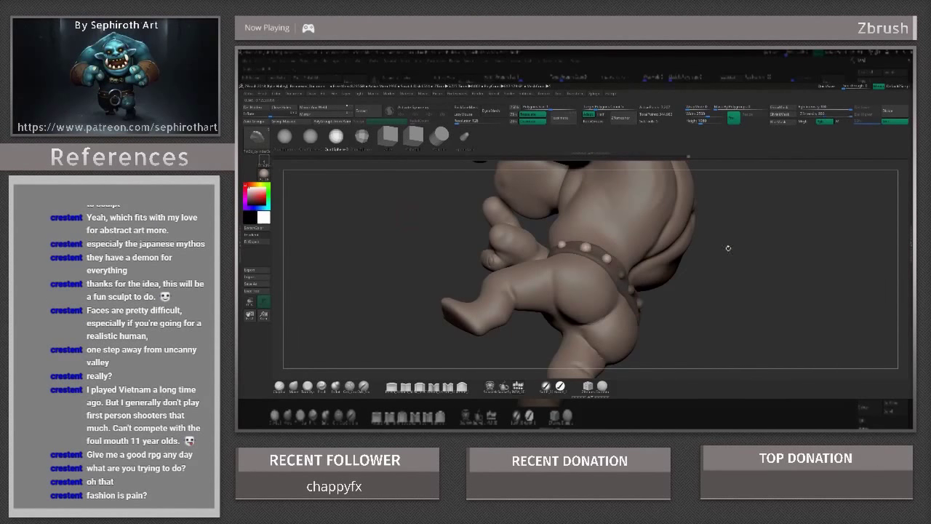
{"action": "left_click_drag", "start_coordinate": [728, 248], "coordinate": [706, 246]}
{"action": "left_click_drag", "start_coordinate": [728, 291], "coordinate": [654, 291]}
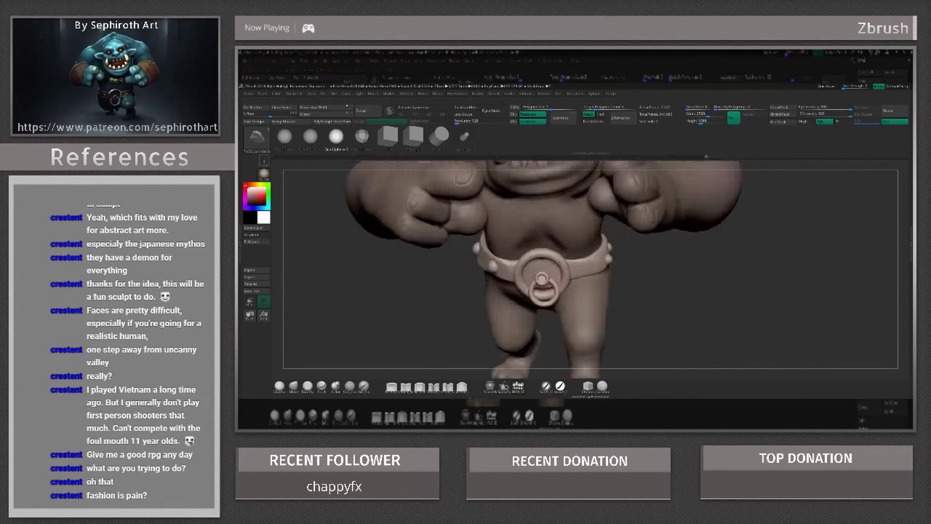
{"action": "mouse_move", "coordinate": [728, 291]}
{"action": "left_mouse_down"}
{"action": "mouse_move", "coordinate": [654, 291]}
{"action": "mouse_move", "coordinate": [524, 218]}
{"action": "mouse_move", "coordinate": [597, 225]}
{"action": "mouse_move", "coordinate": [524, 240]}
{"action": "left_mouse_up"}
{"action": "mouse_move", "coordinate": [585, 217]}
{"action": "left_mouse_down"}
{"action": "mouse_move", "coordinate": [703, 311]}
{"action": "mouse_move", "coordinate": [771, 291]}
{"action": "left_mouse_up"}
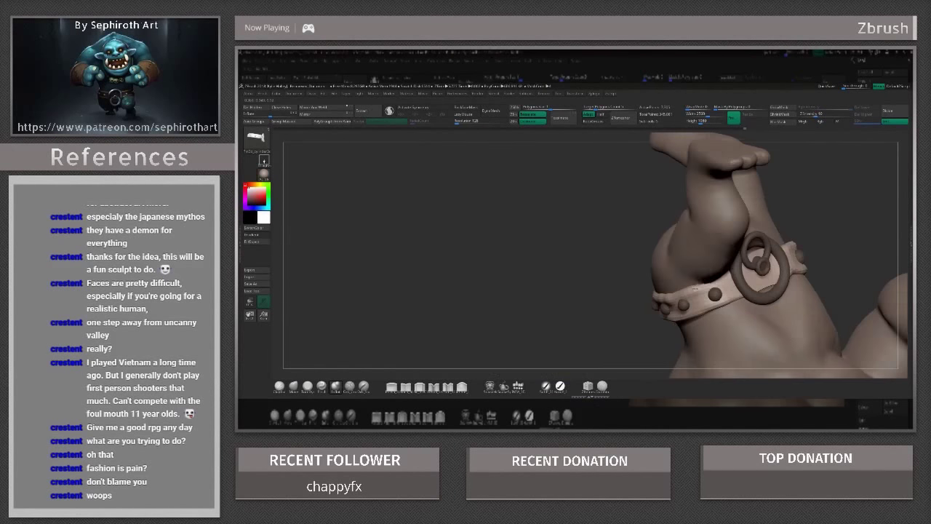
{"action": "key", "text": "f"}
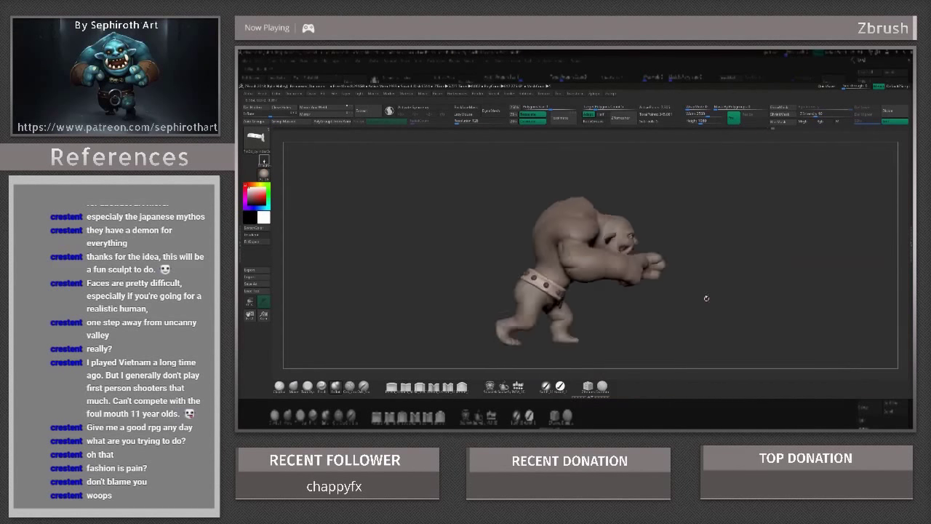
{"action": "mouse_move", "coordinate": [792, 311]}
{"action": "left_mouse_down"}
{"action": "mouse_move", "coordinate": [601, 326]}
{"action": "mouse_move", "coordinate": [539, 293]}
{"action": "mouse_move", "coordinate": [617, 271]}
{"action": "mouse_move", "coordinate": [580, 282]}
{"action": "mouse_move", "coordinate": [604, 276]}
{"action": "mouse_move", "coordinate": [589, 240]}
{"action": "mouse_move", "coordinate": [635, 201]}
{"action": "mouse_move", "coordinate": [619, 295]}
{"action": "left_mouse_up"}
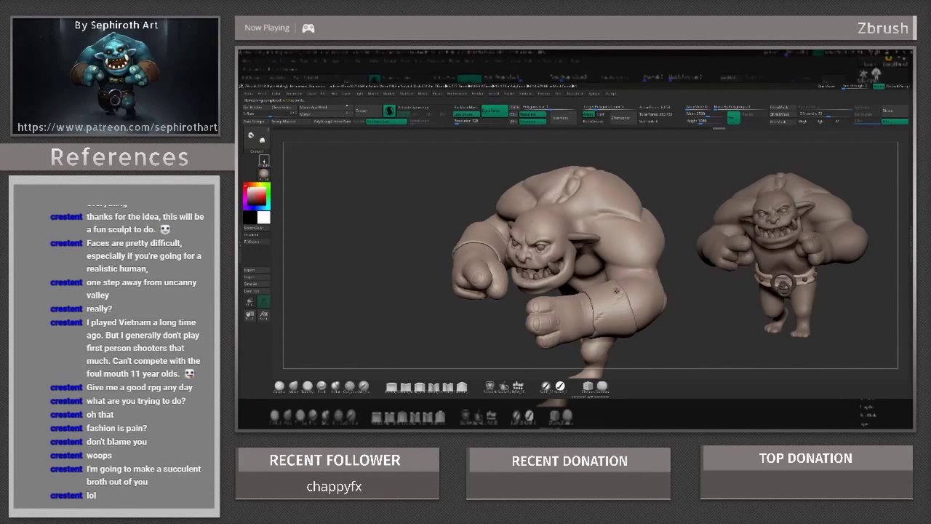
- Orbit the posed orc to inspect its feet, arm, fist and head
{"action": "left_click_drag", "start_coordinate": [592, 325], "coordinate": [531, 349]}
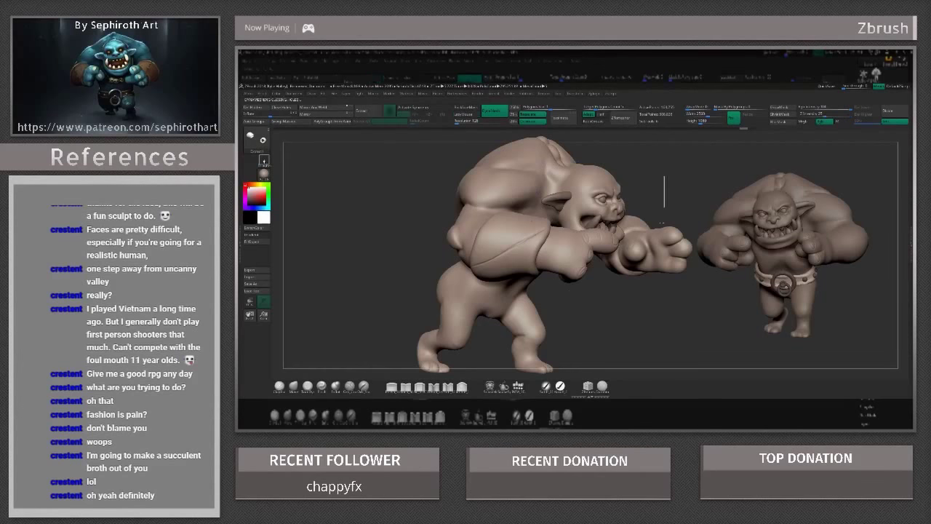
{"action": "left_click_drag", "start_coordinate": [661, 223], "coordinate": [563, 277]}
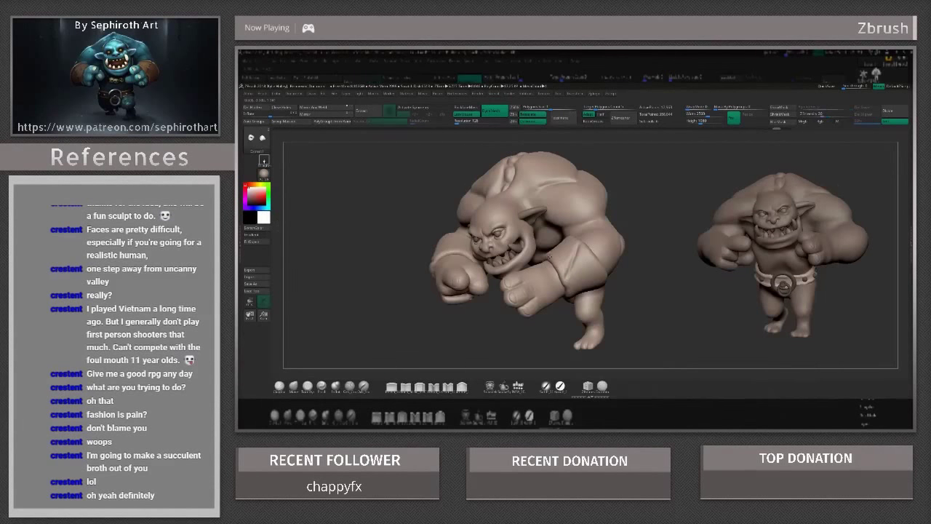
{"action": "left_click_drag", "start_coordinate": [654, 218], "coordinate": [581, 276]}
{"action": "mouse_move", "coordinate": [640, 312]}
{"action": "left_mouse_down"}
{"action": "mouse_move", "coordinate": [589, 334]}
{"action": "mouse_move", "coordinate": [613, 312]}
{"action": "mouse_move", "coordinate": [559, 231]}
{"action": "left_mouse_up"}
{"action": "mouse_move", "coordinate": [408, 313]}
{"action": "left_mouse_down"}
{"action": "mouse_move", "coordinate": [472, 255]}
{"action": "mouse_move", "coordinate": [429, 211]}
{"action": "mouse_move", "coordinate": [451, 254]}
{"action": "mouse_move", "coordinate": [495, 277]}
{"action": "mouse_move", "coordinate": [513, 299]}
{"action": "mouse_move", "coordinate": [568, 299]}
{"action": "mouse_move", "coordinate": [467, 317]}
{"action": "left_mouse_up"}
- Insert a torus ring around the posed orc's neck as the necklace cord
{"action": "mouse_move", "coordinate": [509, 266]}
{"action": "left_mouse_down"}
{"action": "mouse_move", "coordinate": [614, 341]}
{"action": "mouse_move", "coordinate": [673, 307]}
{"action": "left_mouse_up"}
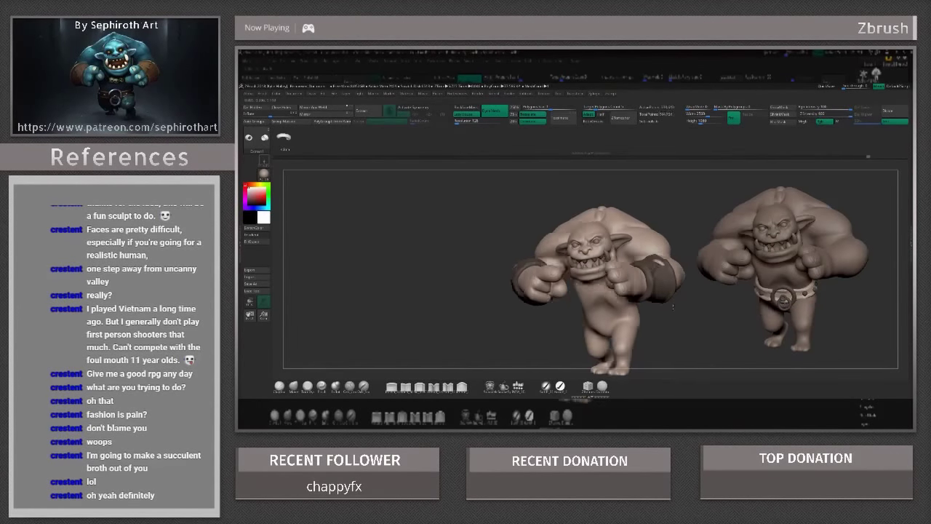
{"action": "mouse_move", "coordinate": [716, 331]}
{"action": "left_mouse_down"}
{"action": "mouse_move", "coordinate": [655, 290]}
{"action": "mouse_move", "coordinate": [670, 294]}
{"action": "mouse_move", "coordinate": [615, 292]}
{"action": "mouse_move", "coordinate": [626, 342]}
{"action": "mouse_move", "coordinate": [588, 252]}
{"action": "mouse_move", "coordinate": [675, 320]}
{"action": "mouse_move", "coordinate": [655, 313]}
{"action": "mouse_move", "coordinate": [684, 305]}
{"action": "mouse_move", "coordinate": [677, 277]}
{"action": "left_mouse_up"}
{"action": "left_click", "coordinate": [832, 187]}
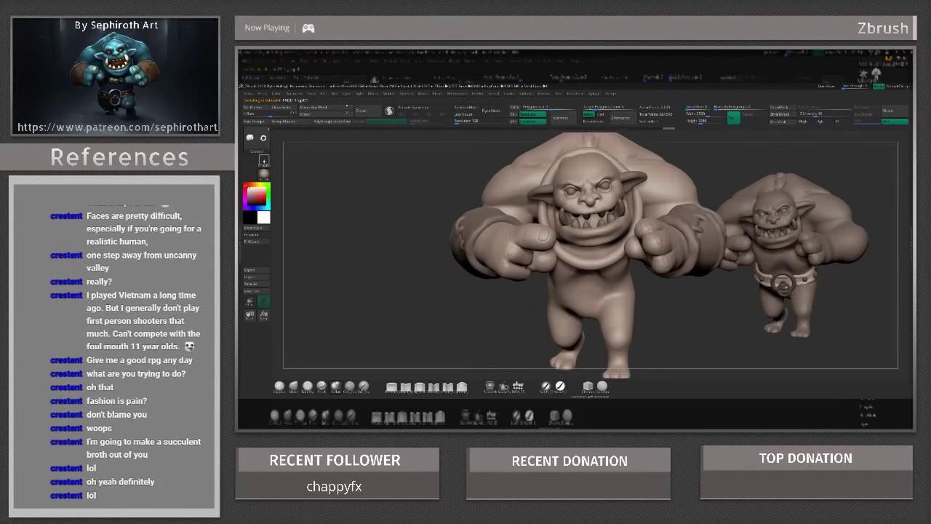
{"action": "mouse_move", "coordinate": [618, 247]}
{"action": "left_mouse_down"}
{"action": "mouse_move", "coordinate": [603, 259]}
{"action": "mouse_move", "coordinate": [613, 311]}
{"action": "mouse_move", "coordinate": [579, 307]}
{"action": "mouse_move", "coordinate": [566, 318]}
{"action": "left_mouse_up"}
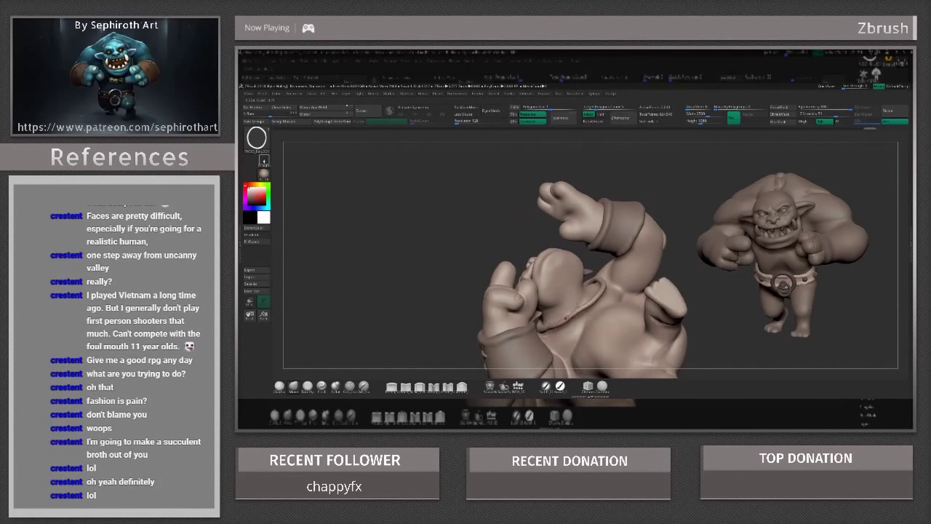
- Add beads and a skull to the necklace ring and view them up close
{"action": "mouse_move", "coordinate": [655, 320]}
{"action": "left_mouse_down"}
{"action": "mouse_move", "coordinate": [640, 305]}
{"action": "mouse_move", "coordinate": [672, 316]}
{"action": "mouse_move", "coordinate": [655, 306]}
{"action": "mouse_move", "coordinate": [640, 321]}
{"action": "mouse_move", "coordinate": [669, 320]}
{"action": "mouse_move", "coordinate": [526, 234]}
{"action": "left_mouse_up"}
{"action": "key", "text": "w"}
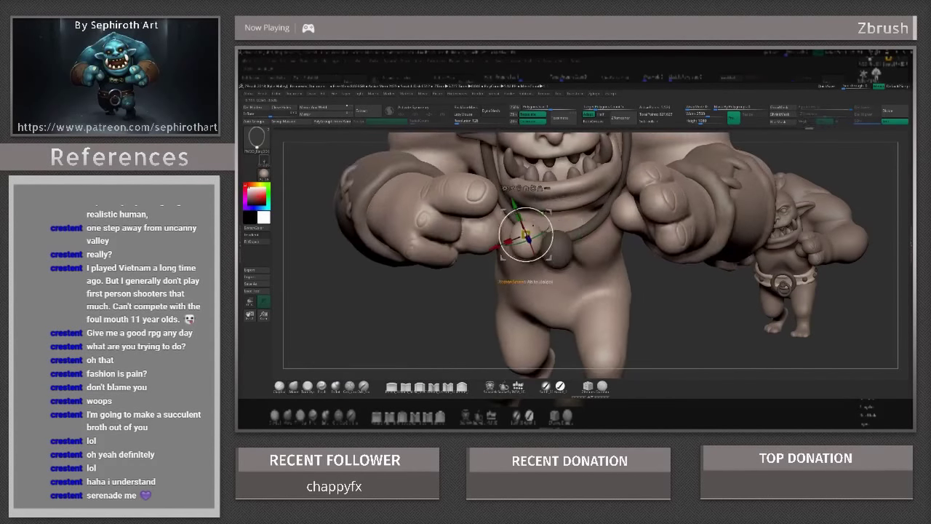
{"action": "left_click_drag", "start_coordinate": [575, 286], "coordinate": [553, 275]}
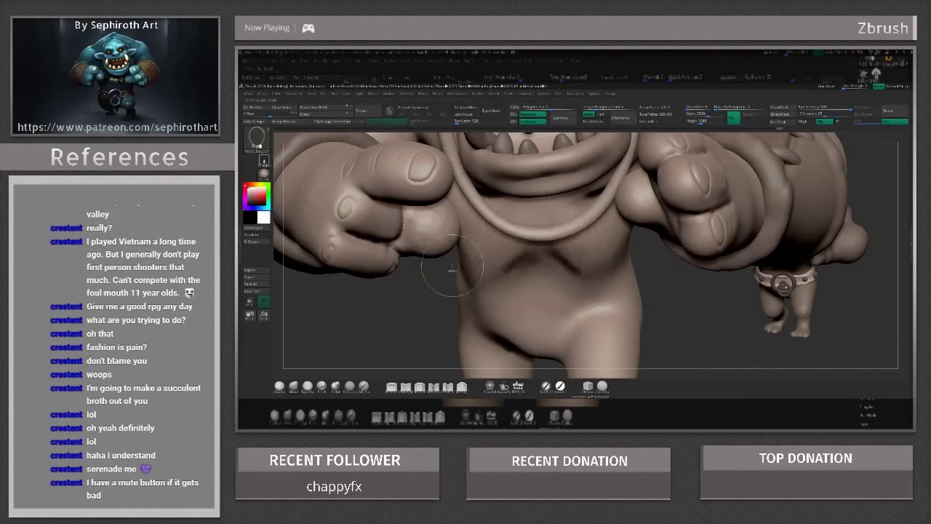
{"action": "left_click_drag", "start_coordinate": [676, 284], "coordinate": [528, 231]}
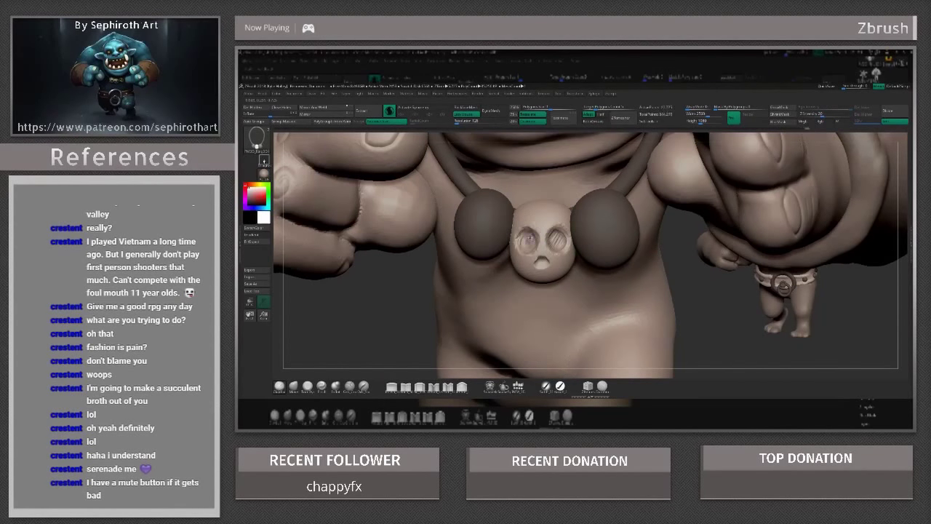
{"action": "mouse_move", "coordinate": [552, 291]}
{"action": "left_mouse_down"}
{"action": "mouse_move", "coordinate": [516, 269]}
{"action": "mouse_move", "coordinate": [533, 258]}
{"action": "mouse_move", "coordinate": [542, 188]}
{"action": "left_mouse_up"}
- Review the skull necklace and torso from front and profile, undoing the last change
{"action": "mouse_move", "coordinate": [629, 259]}
{"action": "left_mouse_down"}
{"action": "mouse_move", "coordinate": [557, 164]}
{"action": "mouse_move", "coordinate": [563, 218]}
{"action": "left_mouse_up"}
{"action": "mouse_move", "coordinate": [691, 230]}
{"action": "left_mouse_down"}
{"action": "mouse_move", "coordinate": [543, 220]}
{"action": "mouse_move", "coordinate": [571, 210]}
{"action": "left_mouse_up"}
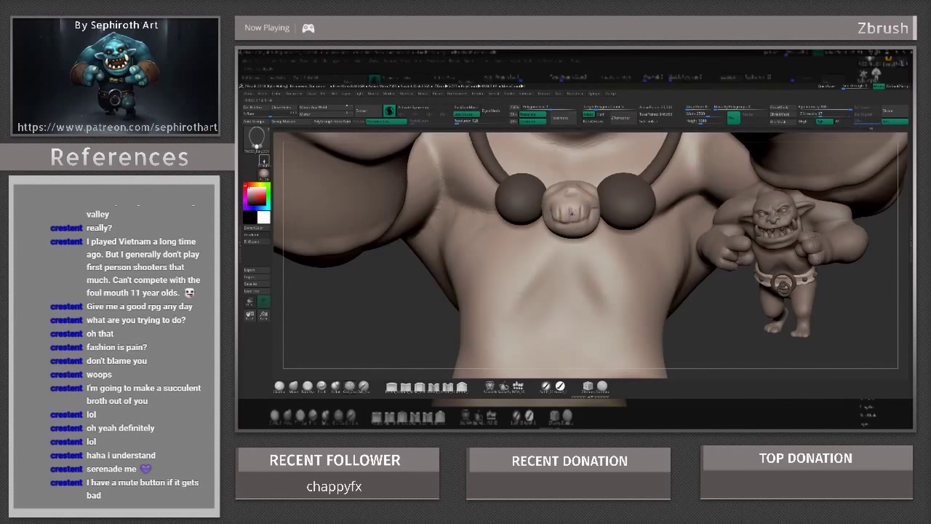
{"action": "left_click_drag", "start_coordinate": [446, 332], "coordinate": [465, 247]}
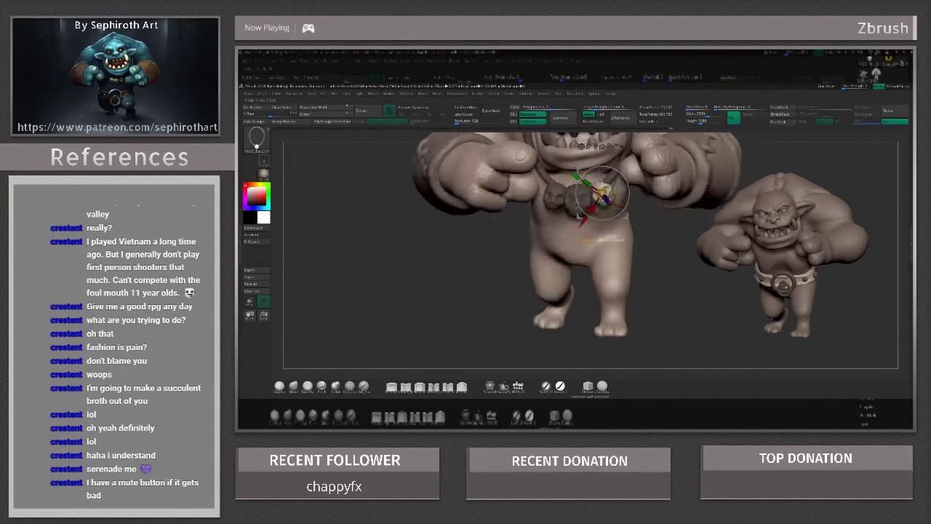
{"action": "mouse_move", "coordinate": [624, 266]}
{"action": "left_mouse_down"}
{"action": "mouse_move", "coordinate": [611, 218]}
{"action": "mouse_move", "coordinate": [632, 210]}
{"action": "mouse_move", "coordinate": [612, 223]}
{"action": "left_mouse_up"}
{"action": "key", "text": "ctrl+z"}
{"action": "key", "text": "ctrl+z"}
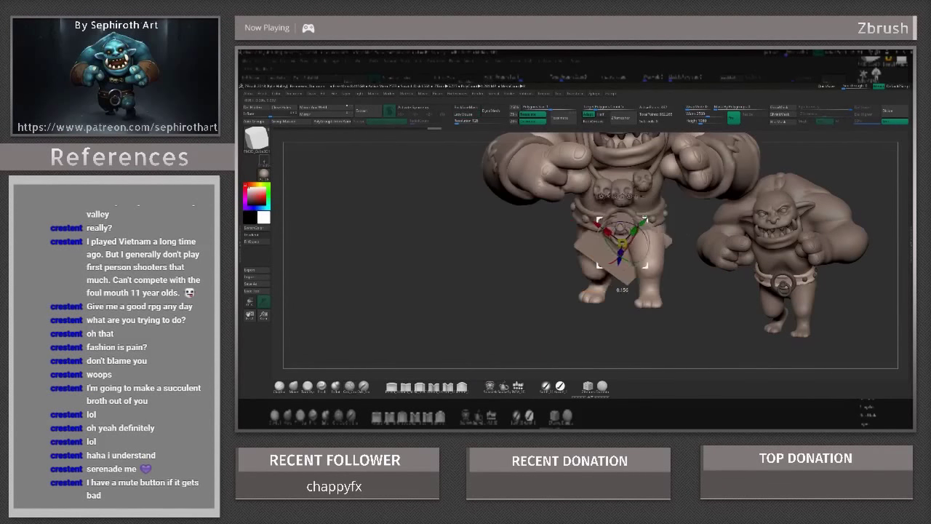
- Scrub back and forth through the posed orc's undo history with Ctrl+Z and Ctrl+Shift+Z
{"action": "key", "text": "ctrl+shift+z"}
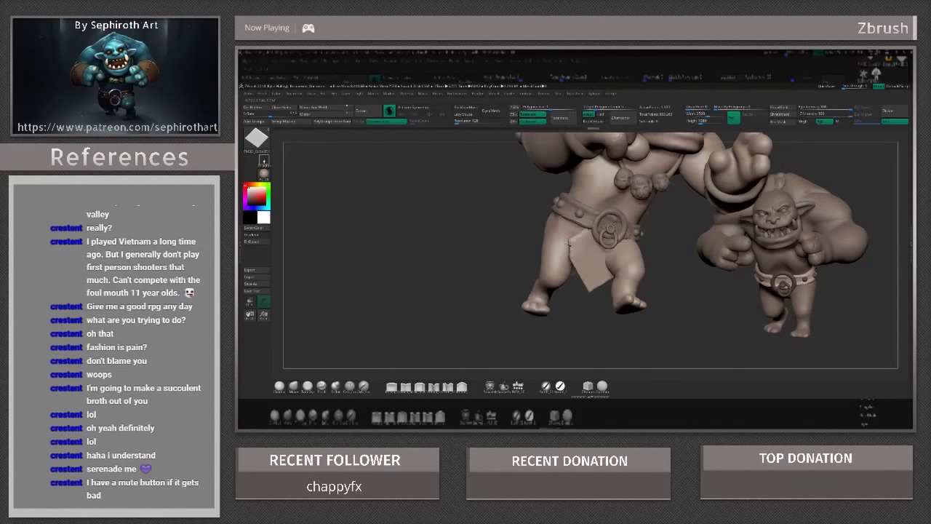
{"action": "key", "text": "ctrl+shift+z"}
{"action": "key", "text": "ctrl+shift+z"}
{"action": "key", "text": "ctrl+shift+z"}
{"action": "key", "text": "ctrl+shift+z"}
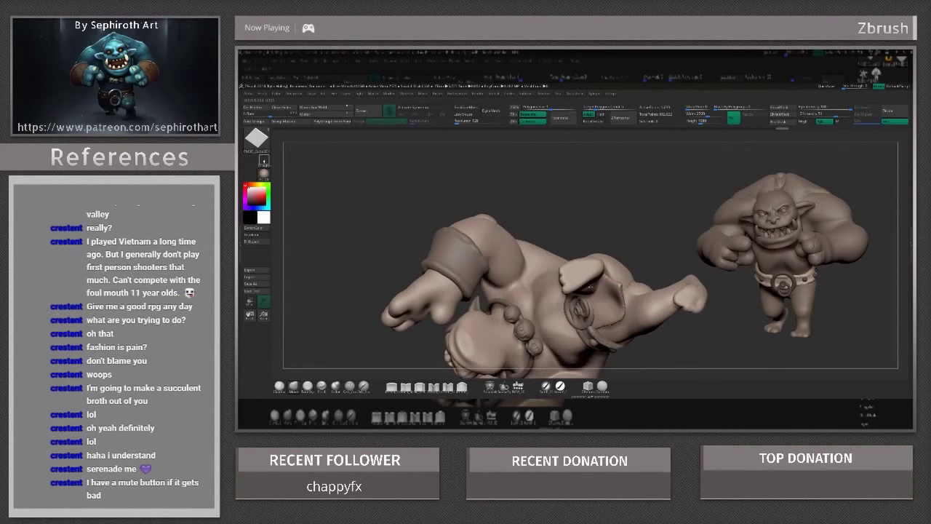
{"action": "key", "text": "ctrl+shift+z"}
{"action": "key", "text": "ctrl+z"}
{"action": "key", "text": "ctrl+z"}
{"action": "key", "text": "ctrl+z"}
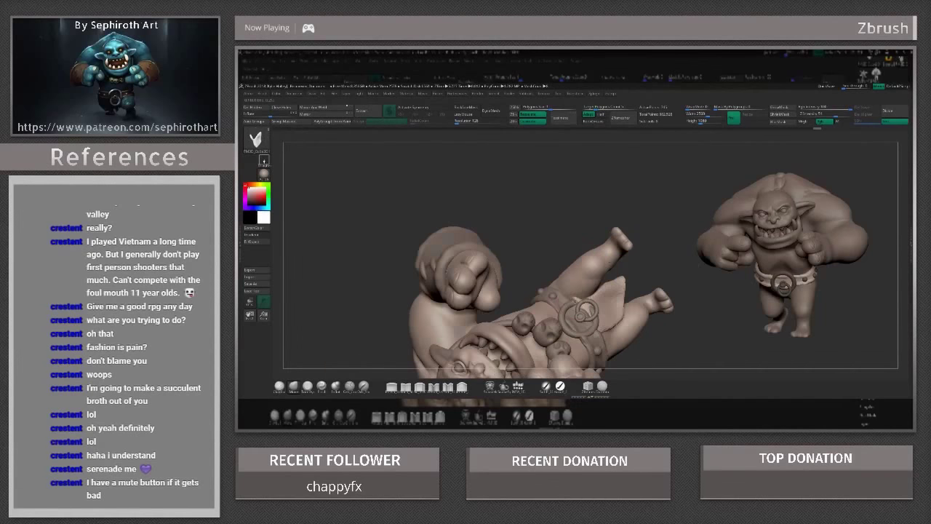
{"action": "key", "text": "ctrl+z"}
{"action": "key", "text": "ctrl+z"}
{"action": "key", "text": "ctrl+z"}
{"action": "key", "text": "ctrl+shift+z"}
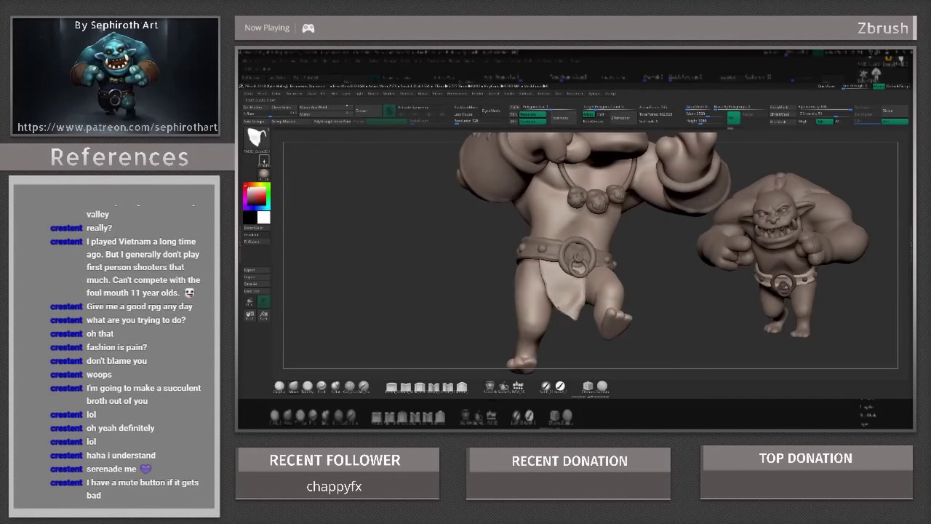
{"action": "key", "text": "ctrl+shift+z"}
{"action": "key", "text": "ctrl+shift+z"}
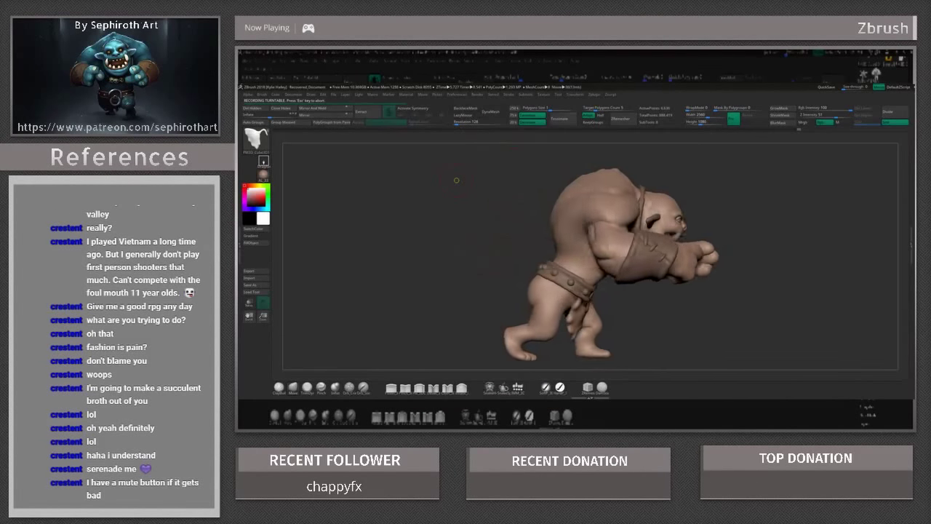